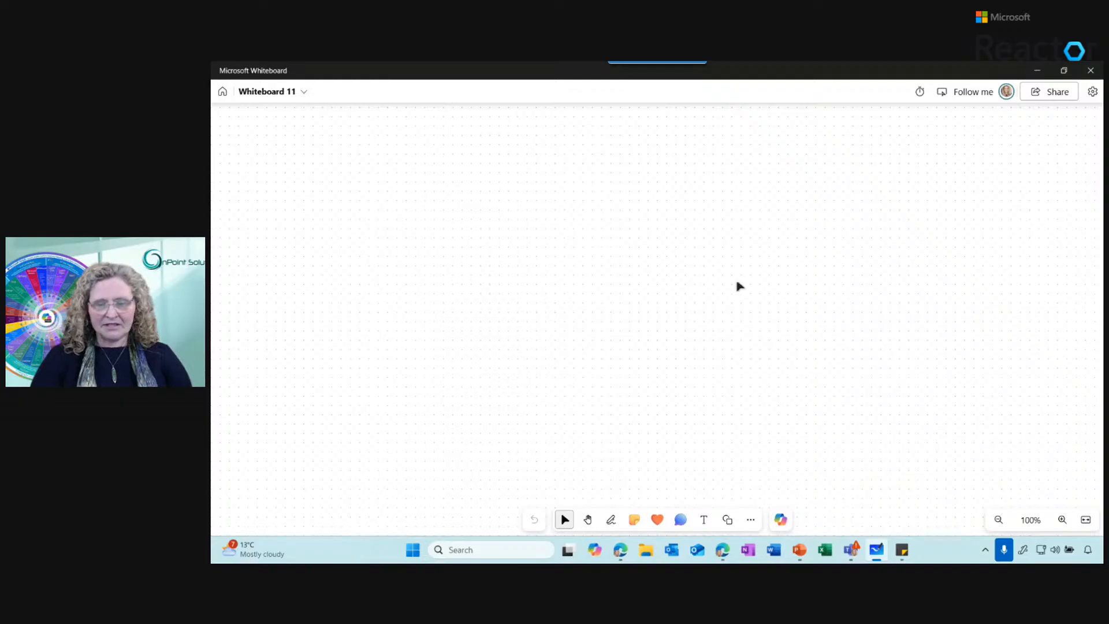
Search Windows for "white" to locate the Microsoft Whiteboard app
mouse_move(883, 556)
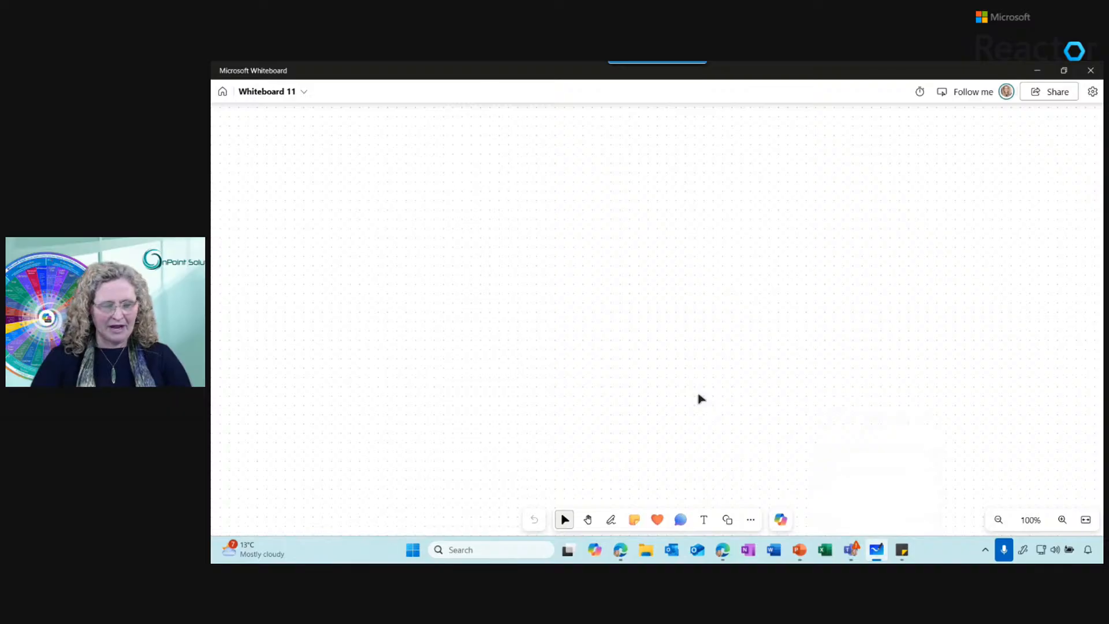
key(super)
text(white)
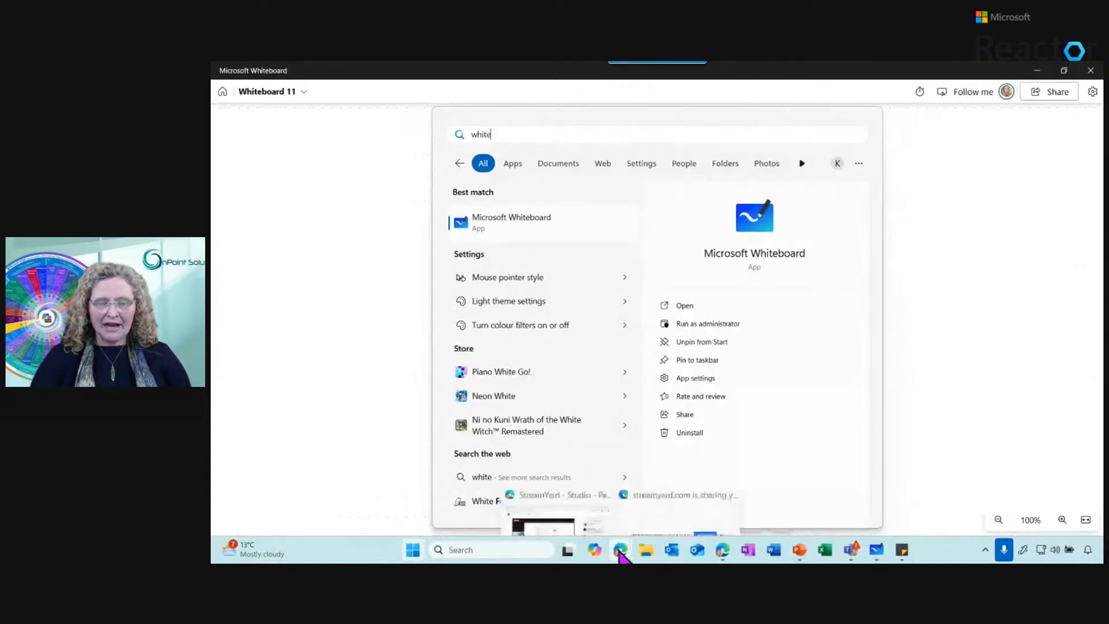
Switch to Microsoft 365 Copilot in Edge, browse the full app list as far as Whiteboard, and show the Whiteboard web page
mouse_move(621, 553)
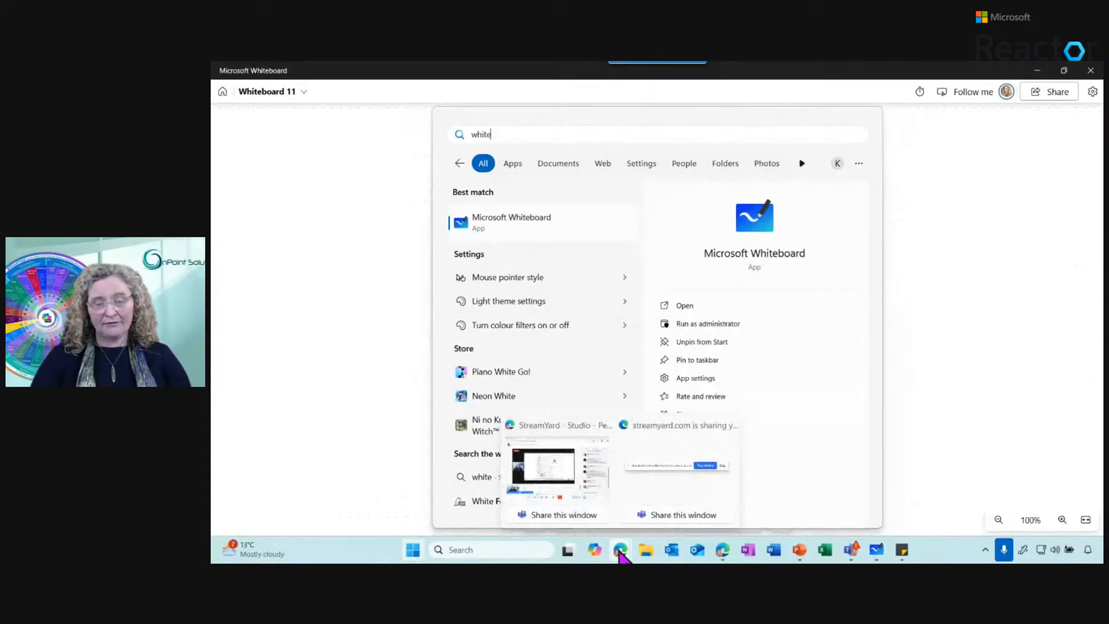
mouse_move(722, 550)
click(720, 475)
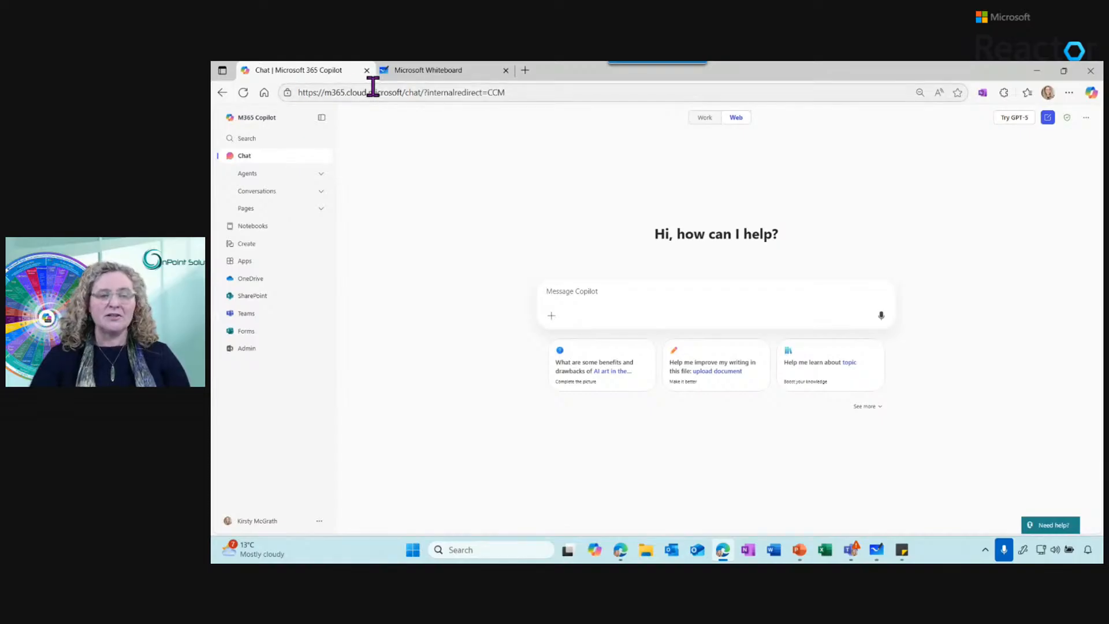
click(252, 264)
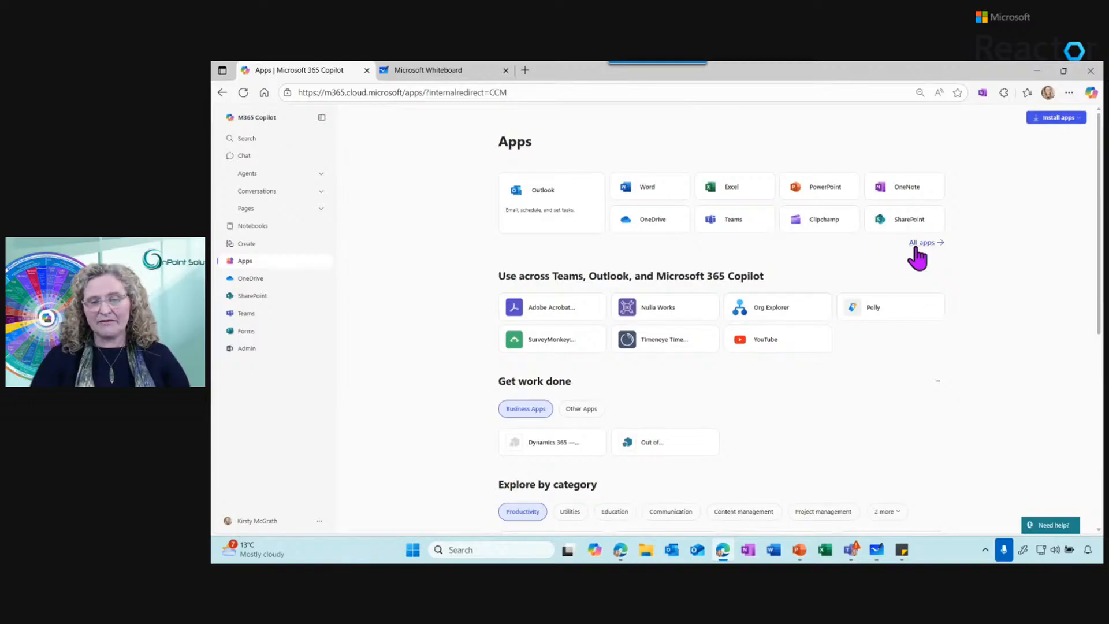
click(918, 243)
drag(1101, 222, 1097, 373)
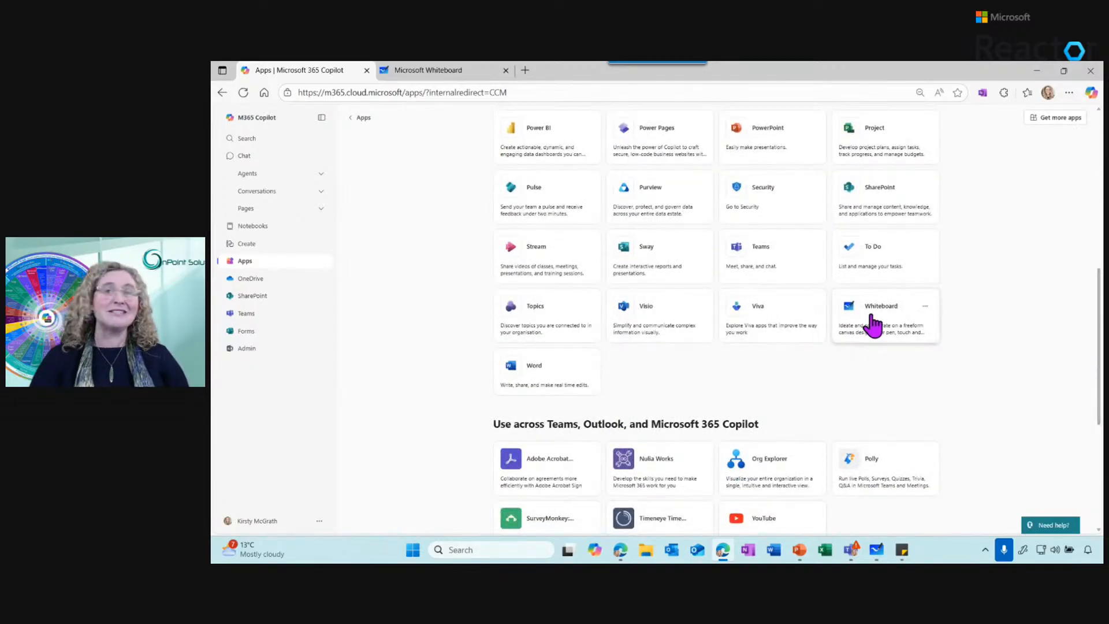
click(433, 71)
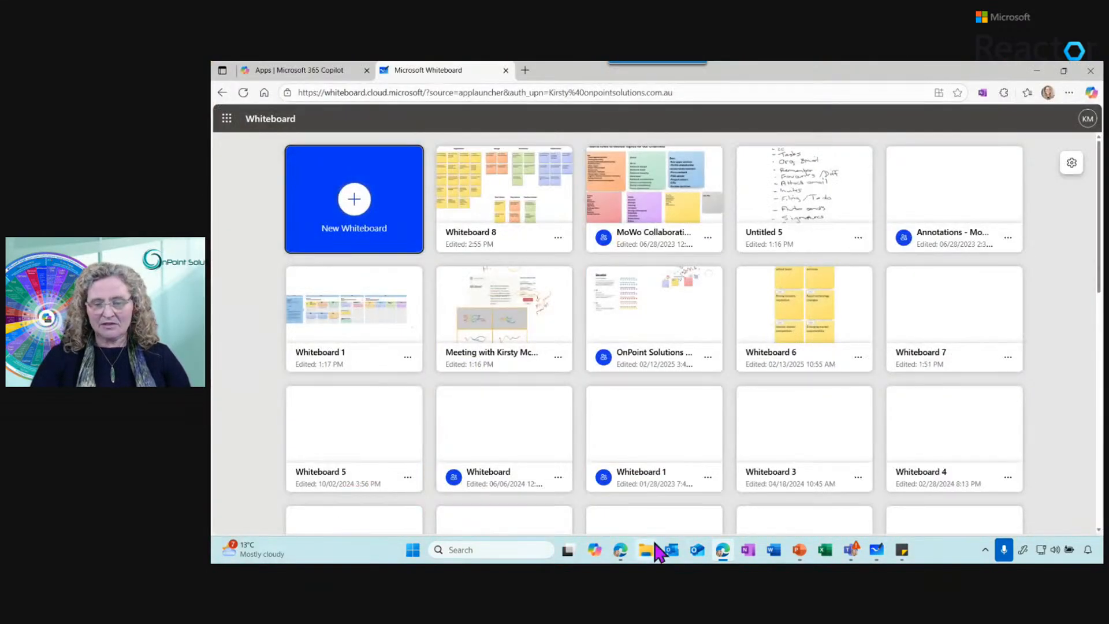
Switch to Microsoft Teams and open the Links channel of the M365 Adoption Website team
right_click(851, 549)
click(822, 481)
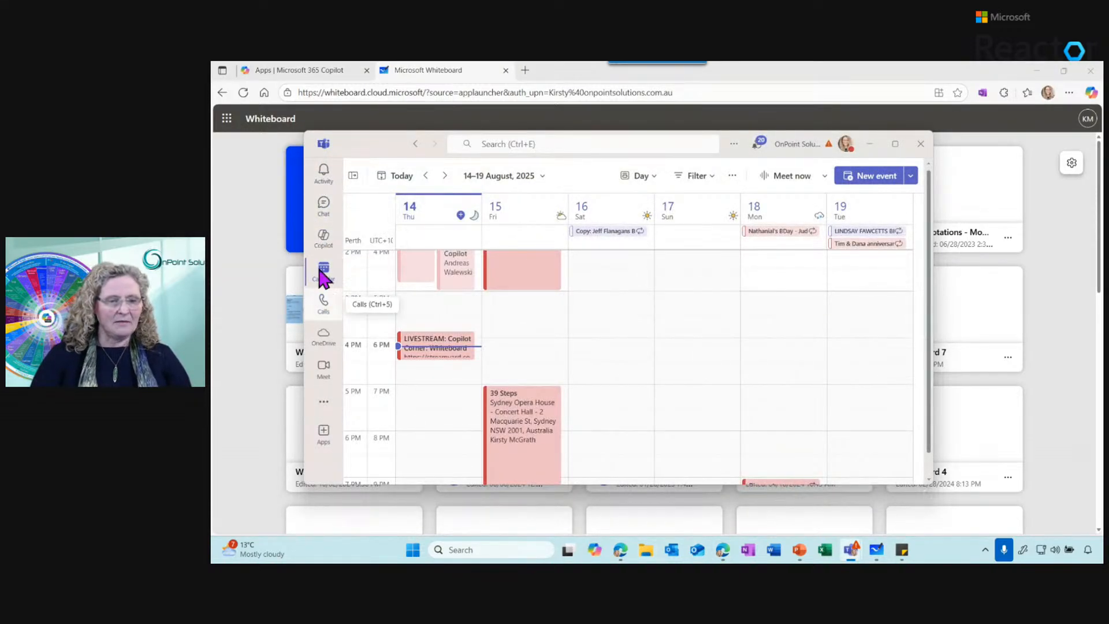
click(324, 237)
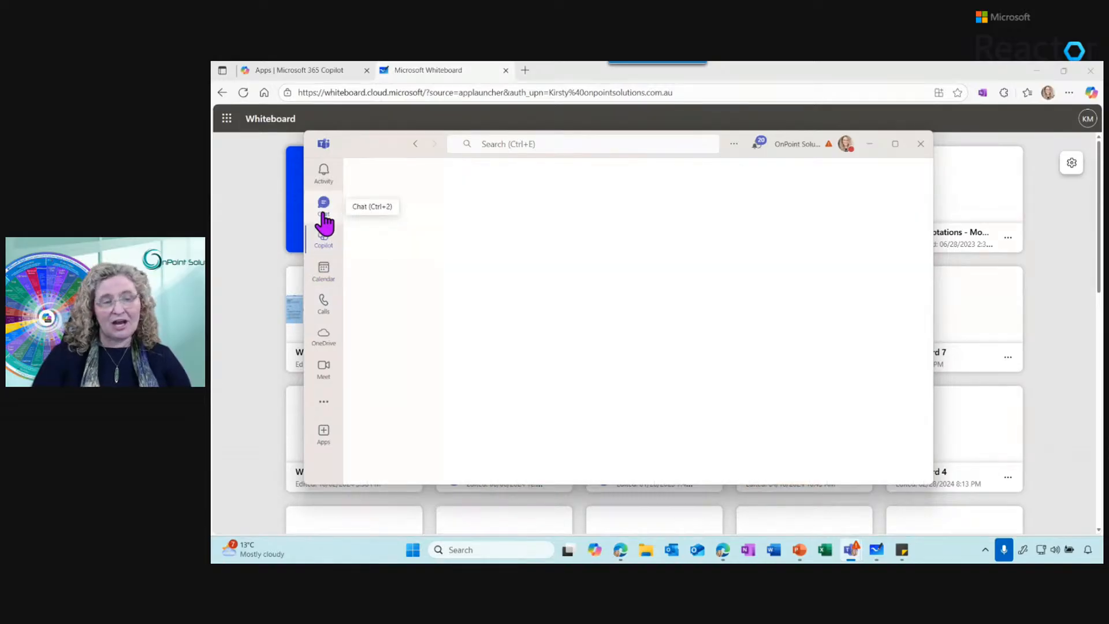
click(323, 217)
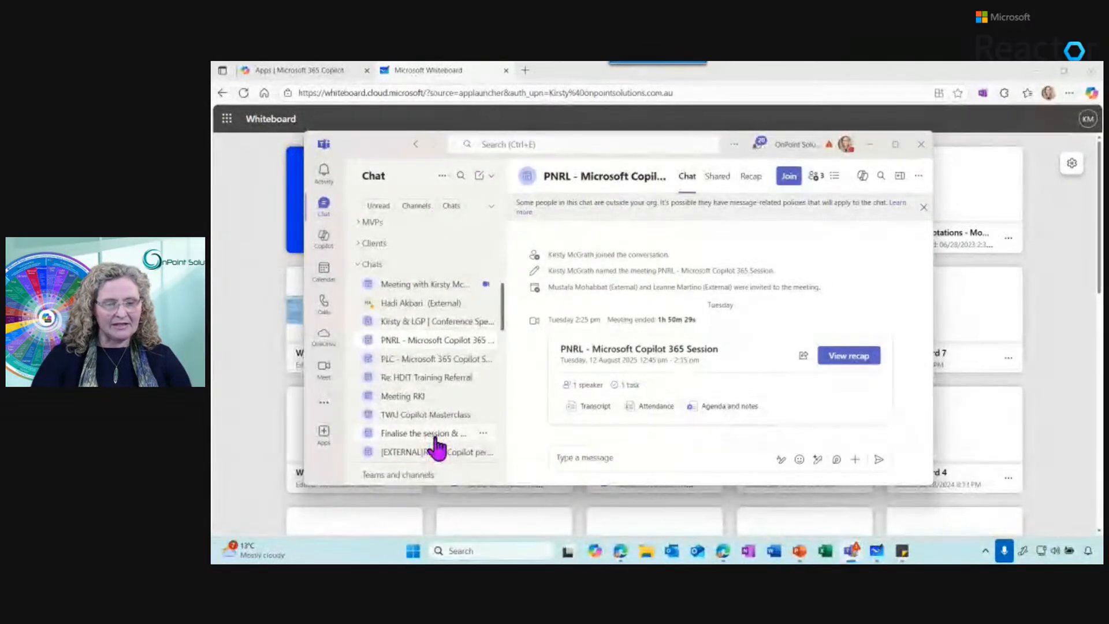
click(414, 435)
drag(503, 311, 508, 454)
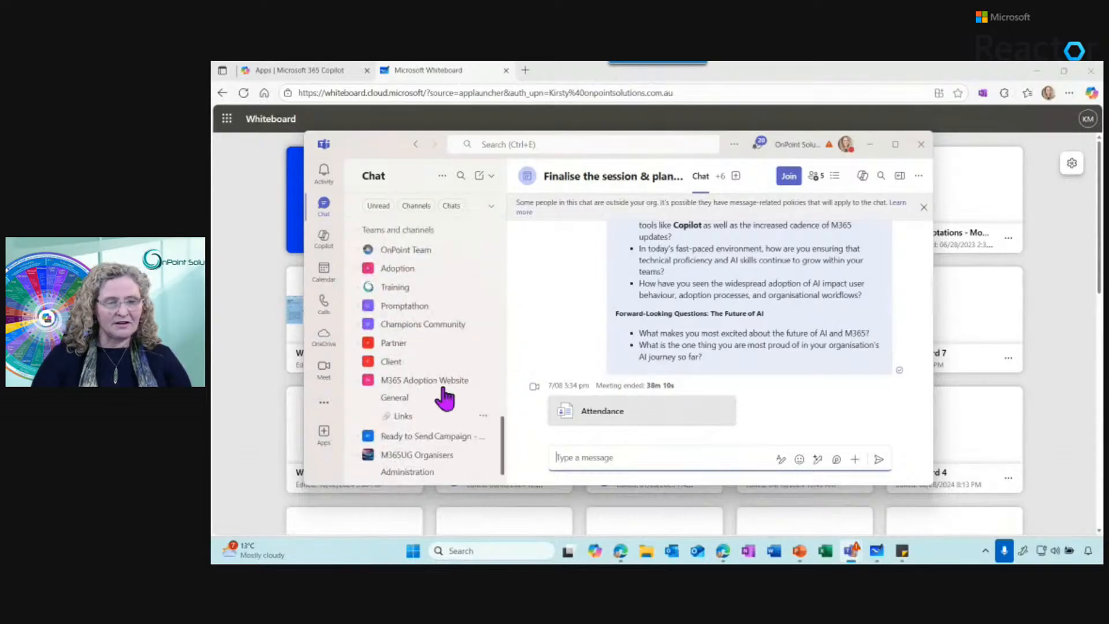
click(411, 416)
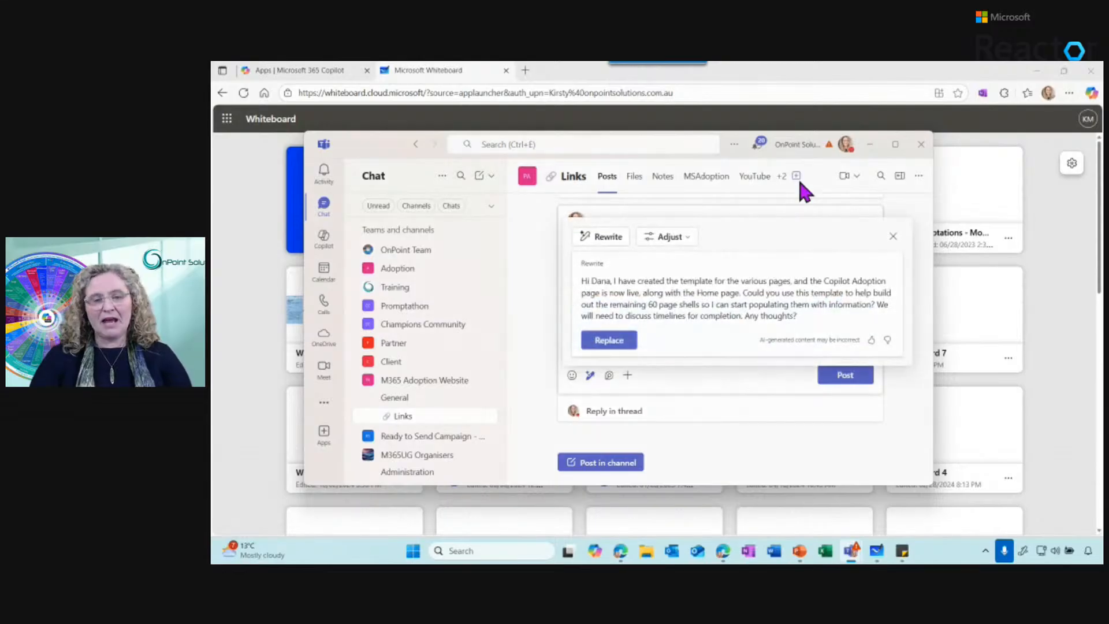
Add a Whiteboard tab to the Links channel, keeping the name Whiteboard
click(797, 176)
text(white)
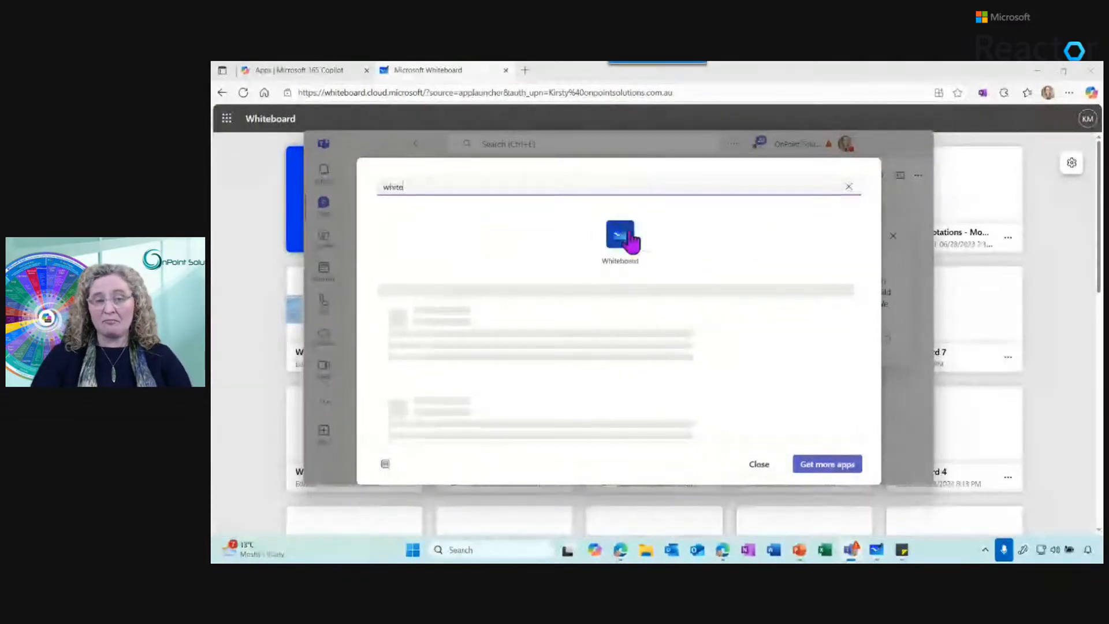
click(620, 237)
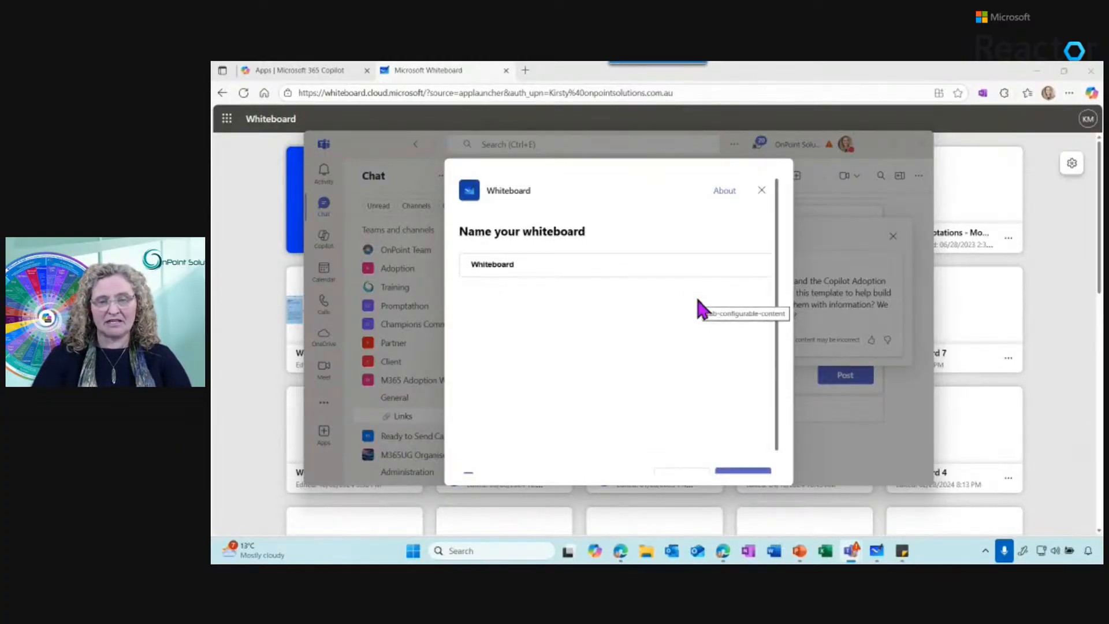
click(744, 456)
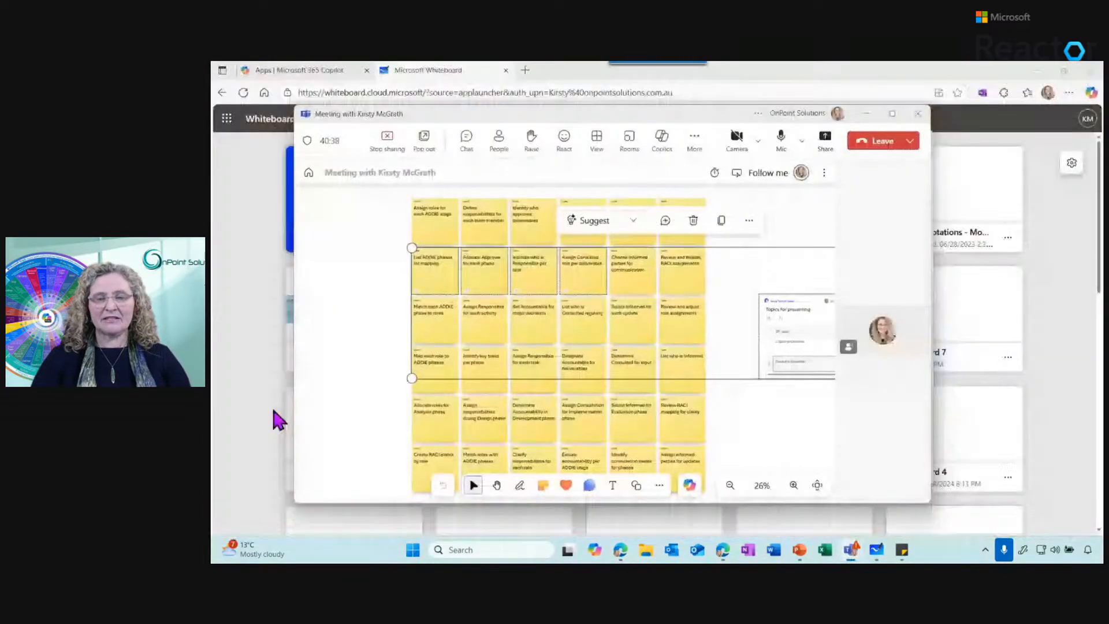
Examine the Microsoft Whiteboard option in the Teams meeting's share content choices, close them, and maximize the meeting window
click(825, 141)
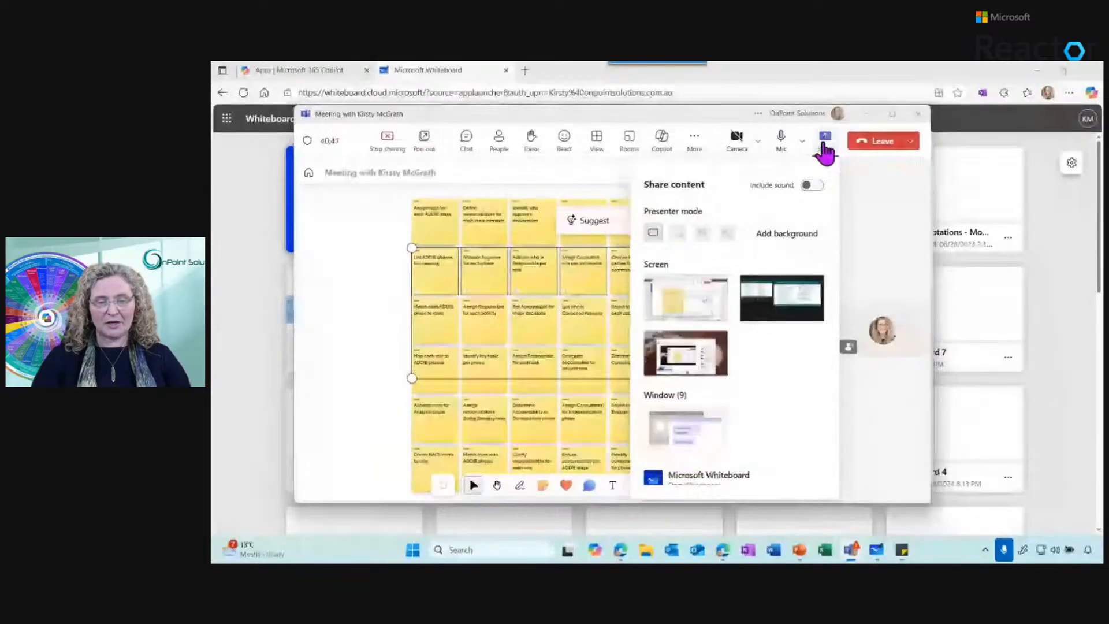
scroll(831, 255, down, 4)
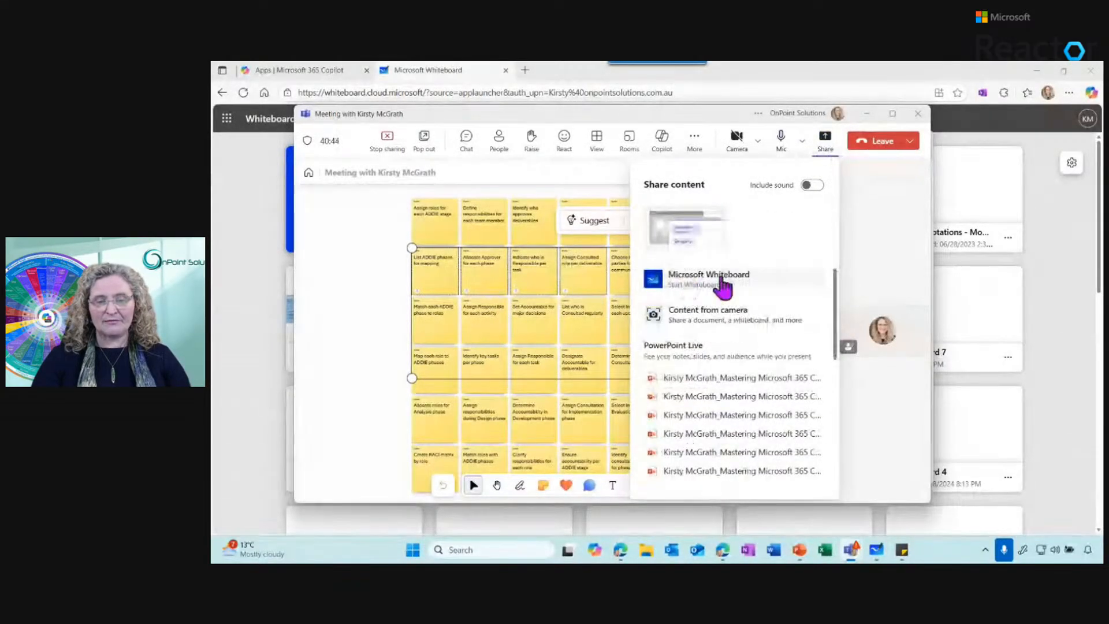
scroll(830, 315, up, 4)
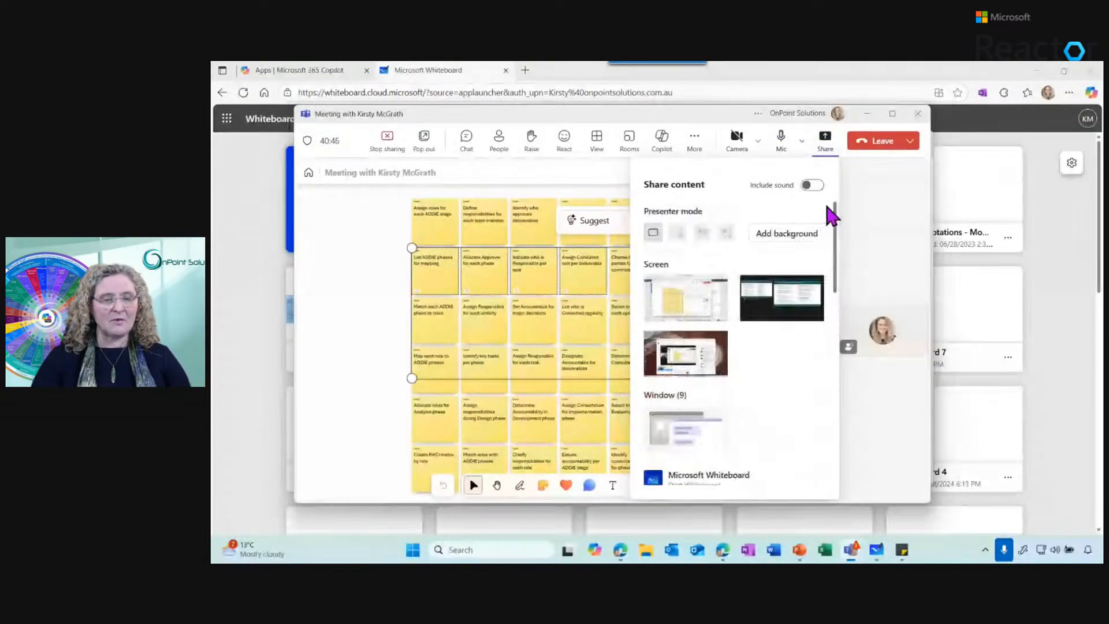
click(327, 254)
click(892, 114)
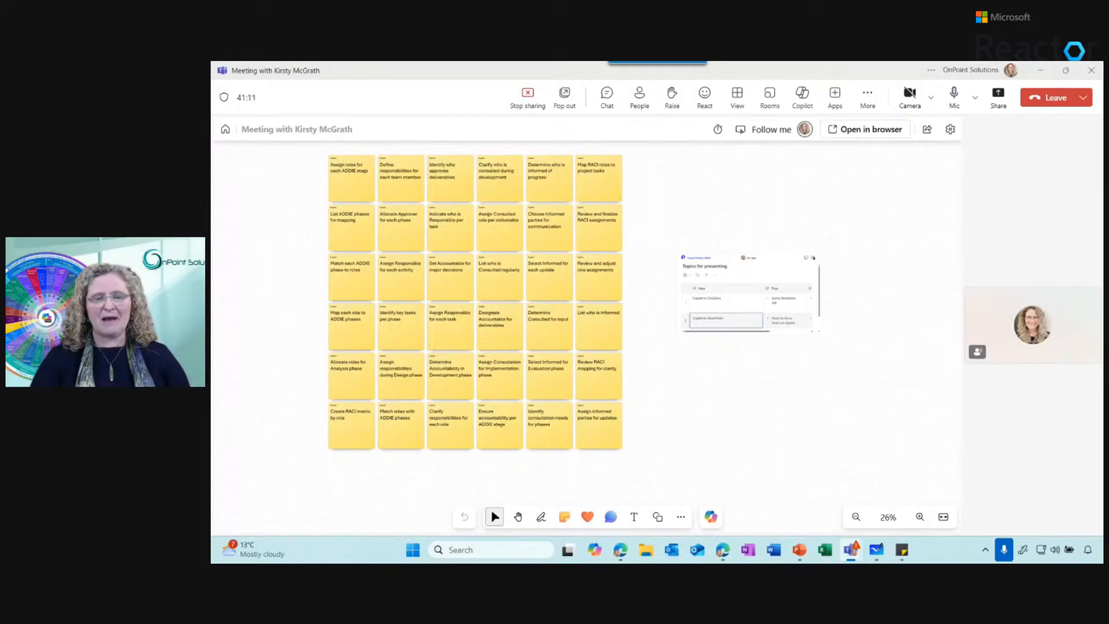
Switch to the Whiteboard app, view the Copilot options on the blank Whiteboard 11, and return to the whiteboard list
key(alt+Tab)
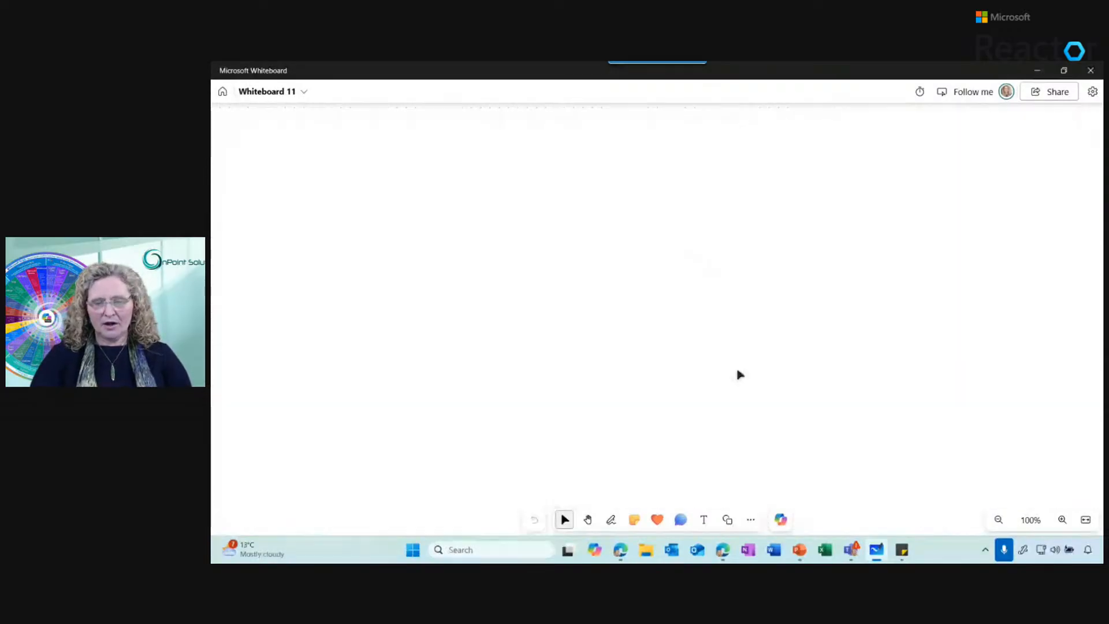
click(781, 520)
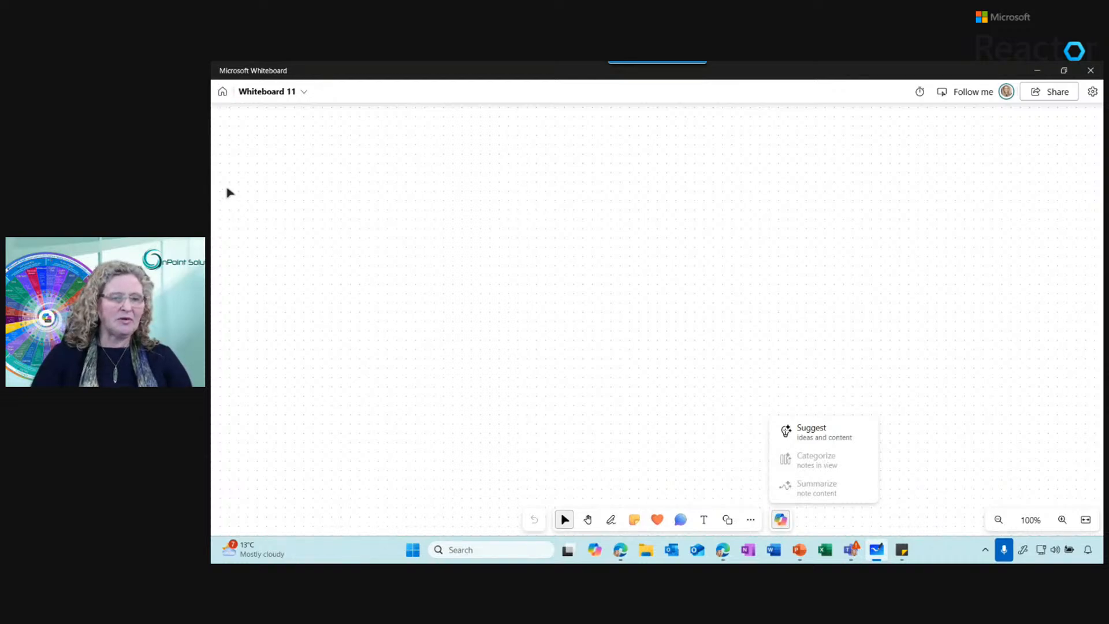
click(222, 93)
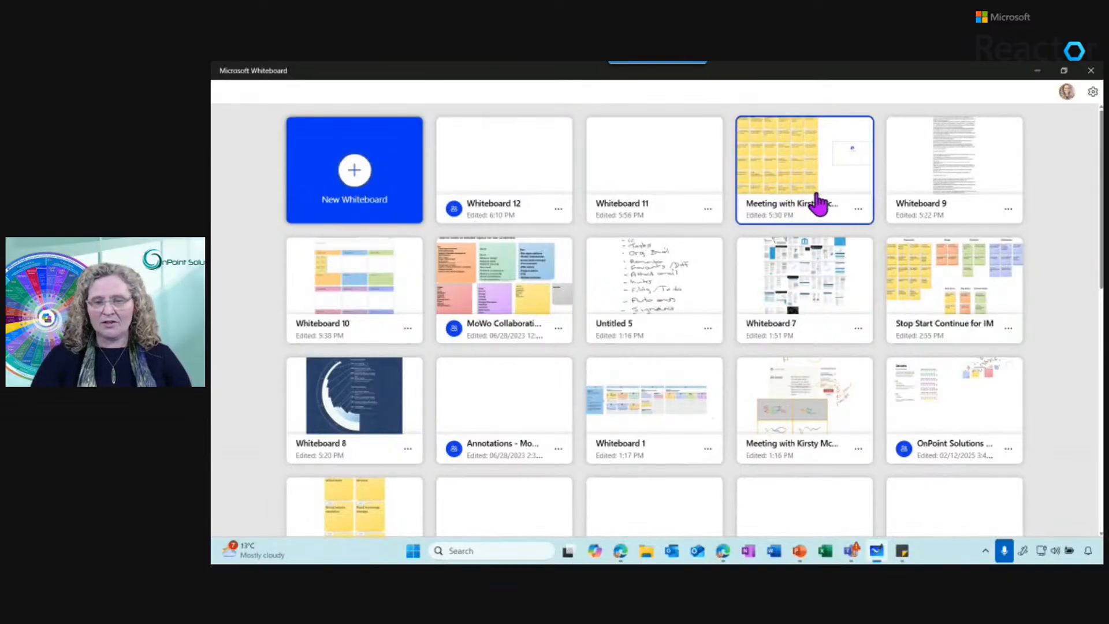
Open the Stop Start Continue for IM whiteboard and examine its categorized sticky notes
click(966, 312)
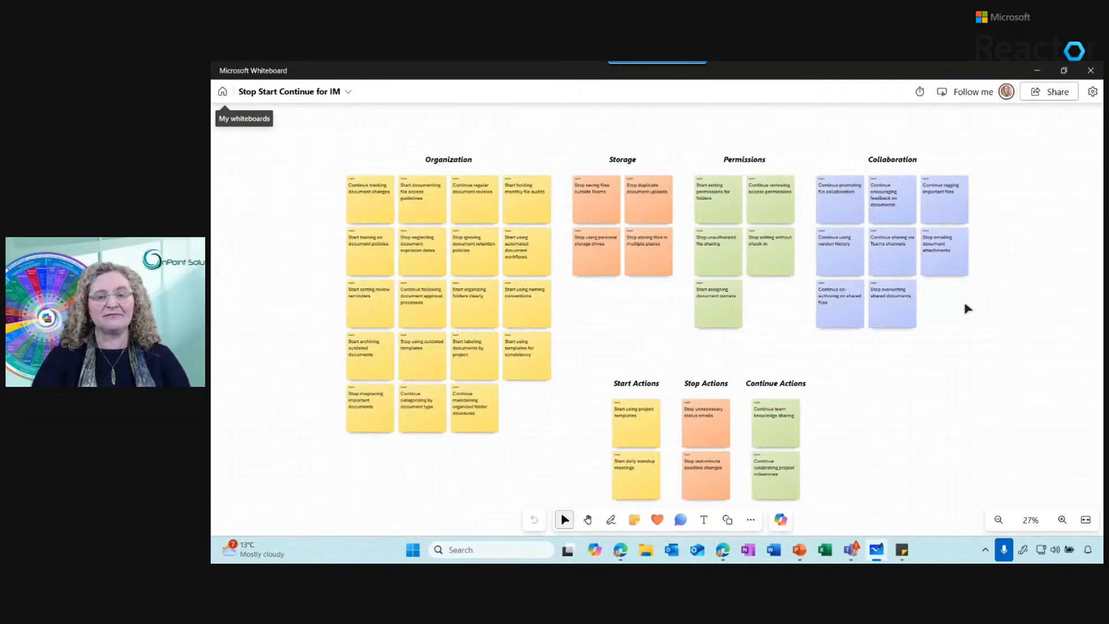
click(381, 205)
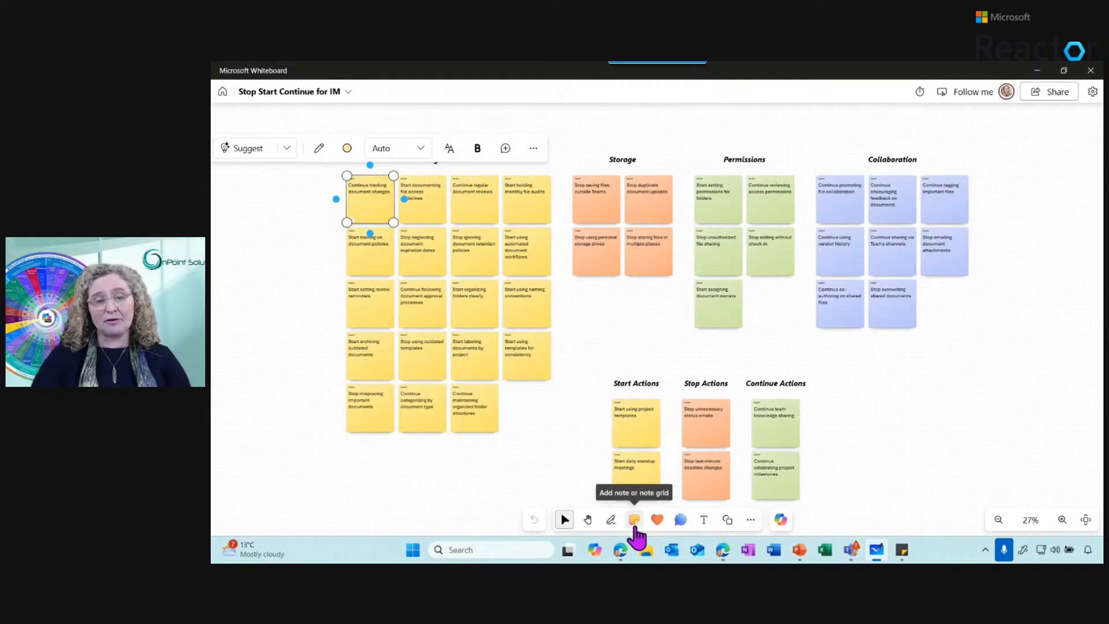
click(617, 330)
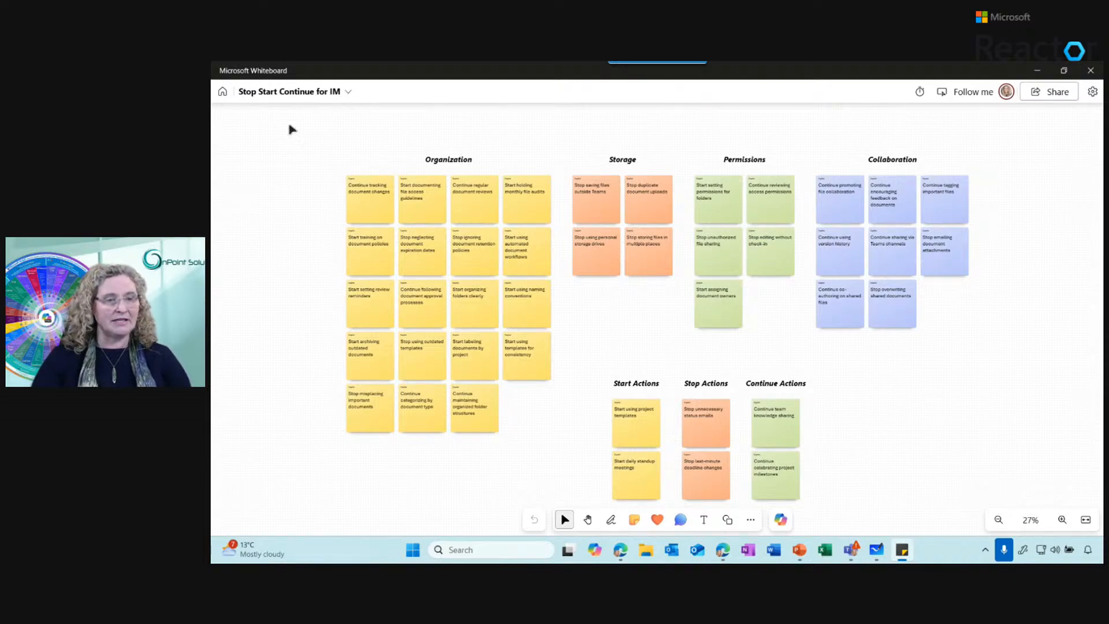
Return to the whiteboard list and open Whiteboard 12
click(227, 97)
click(226, 97)
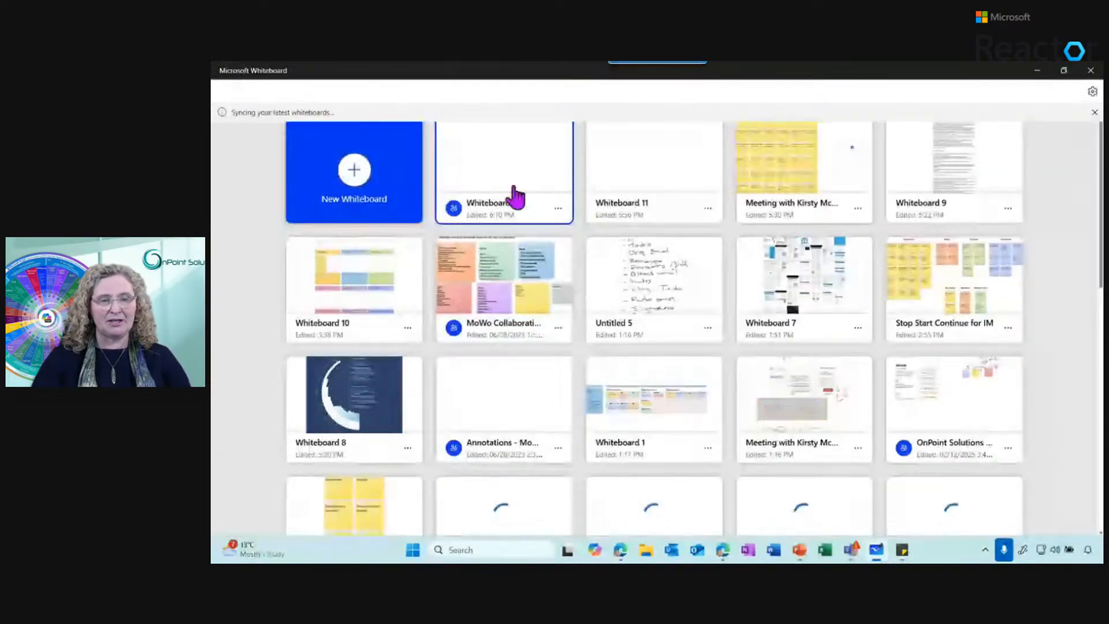
click(508, 182)
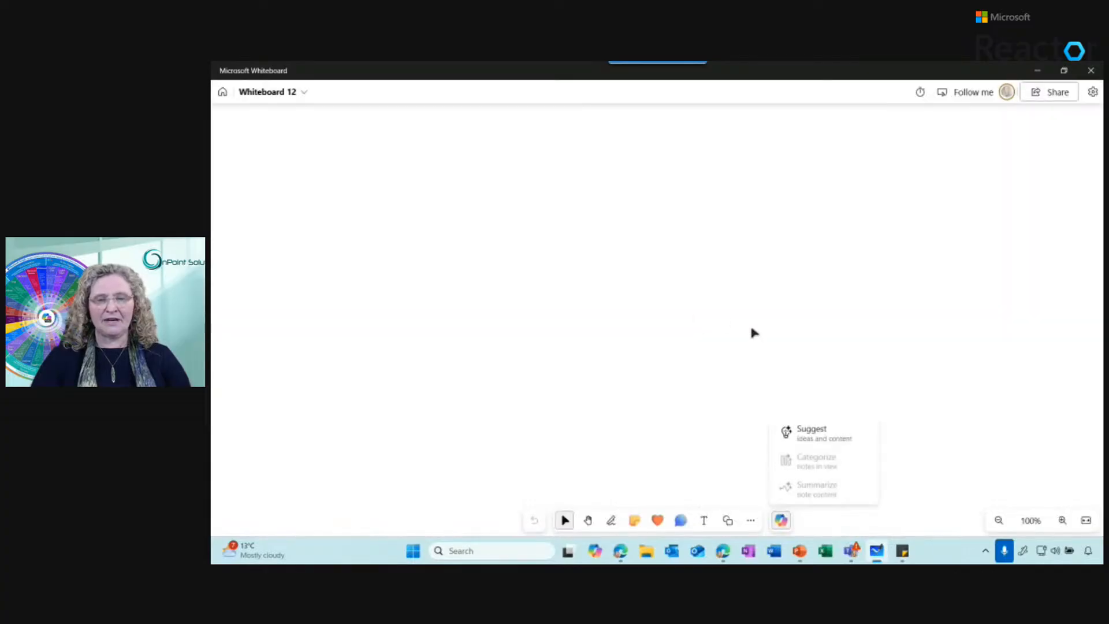
Ask Copilot to suggest content: "Create a template for a team retrospective with sections for 'Start', 'Stop', 'Continue'. on document management within Microsoft Teams."
click(827, 440)
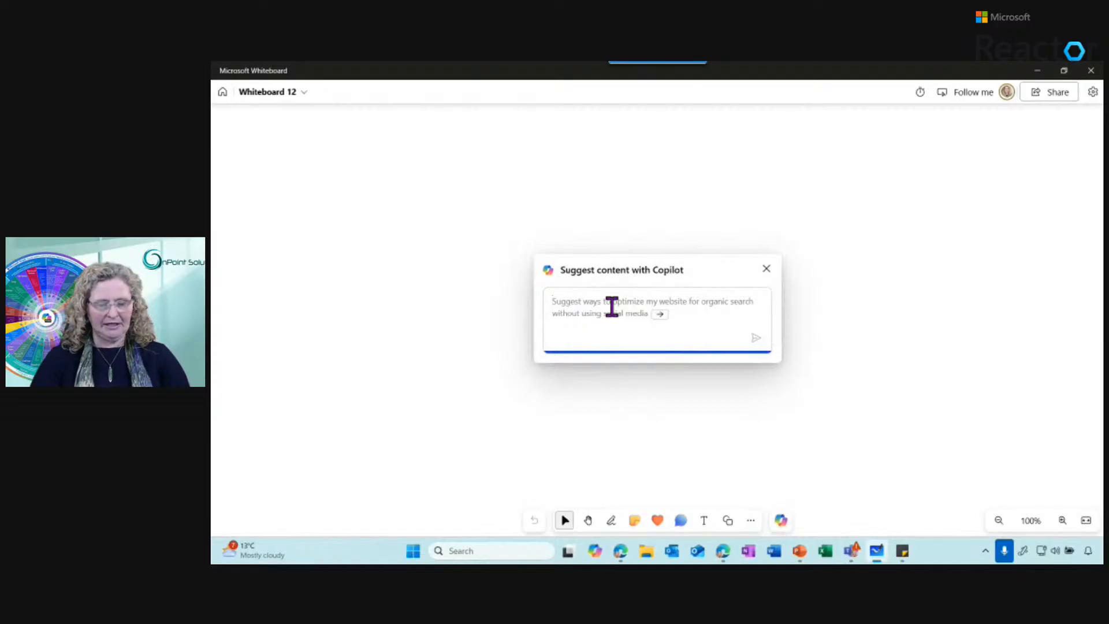
text(Create a template for a team retrospective with sections for 'Start', 'Stop', 'Continue'. document management within Microsoft Teams.)
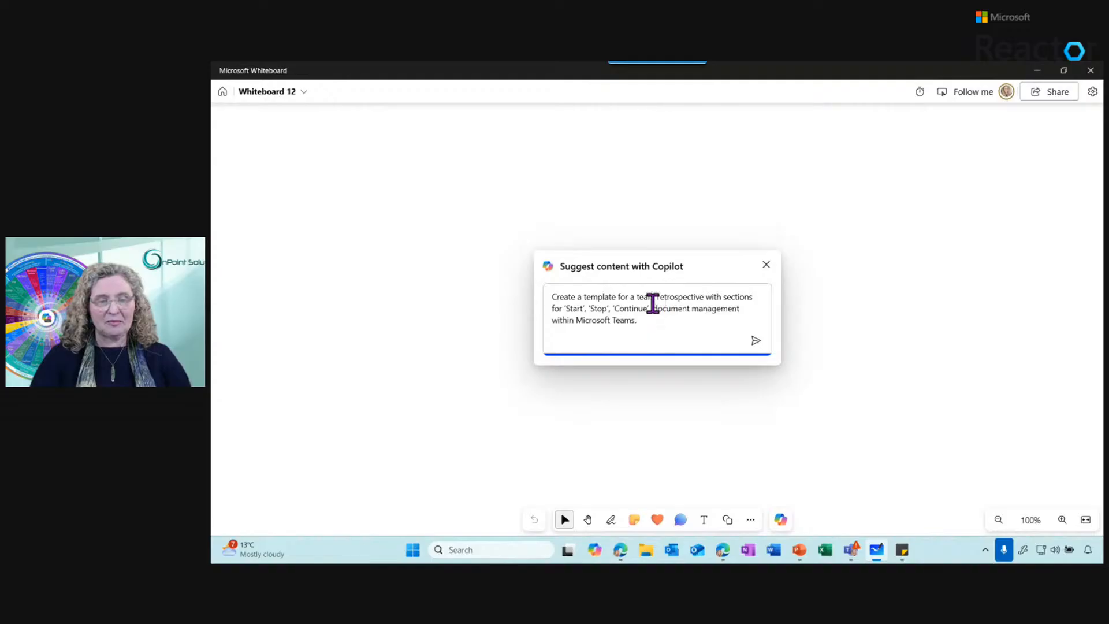
text(n)
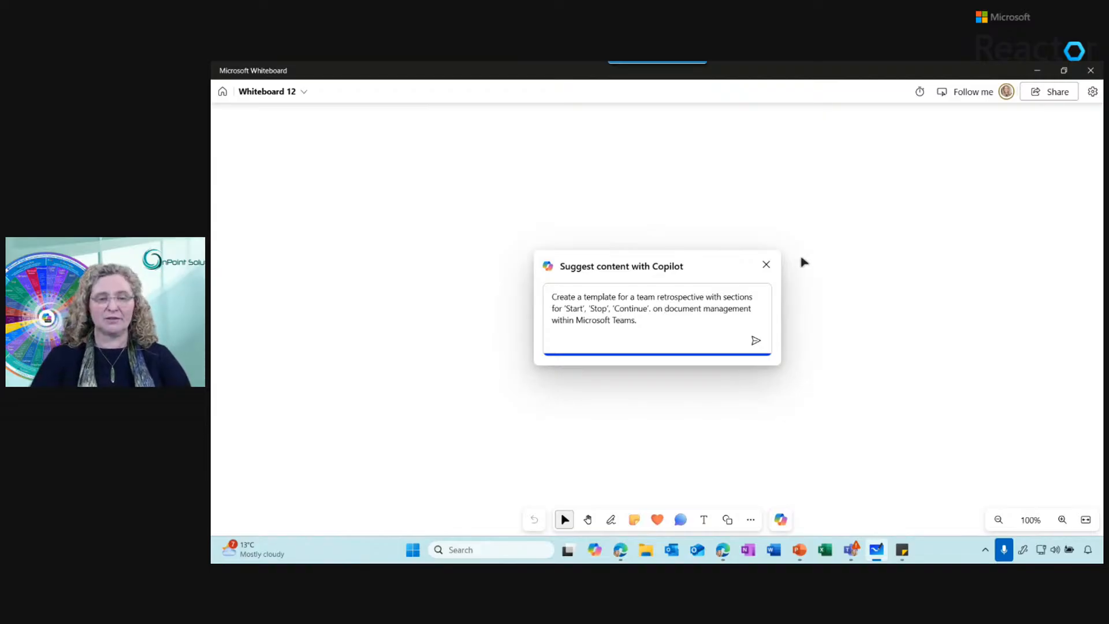
click(756, 340)
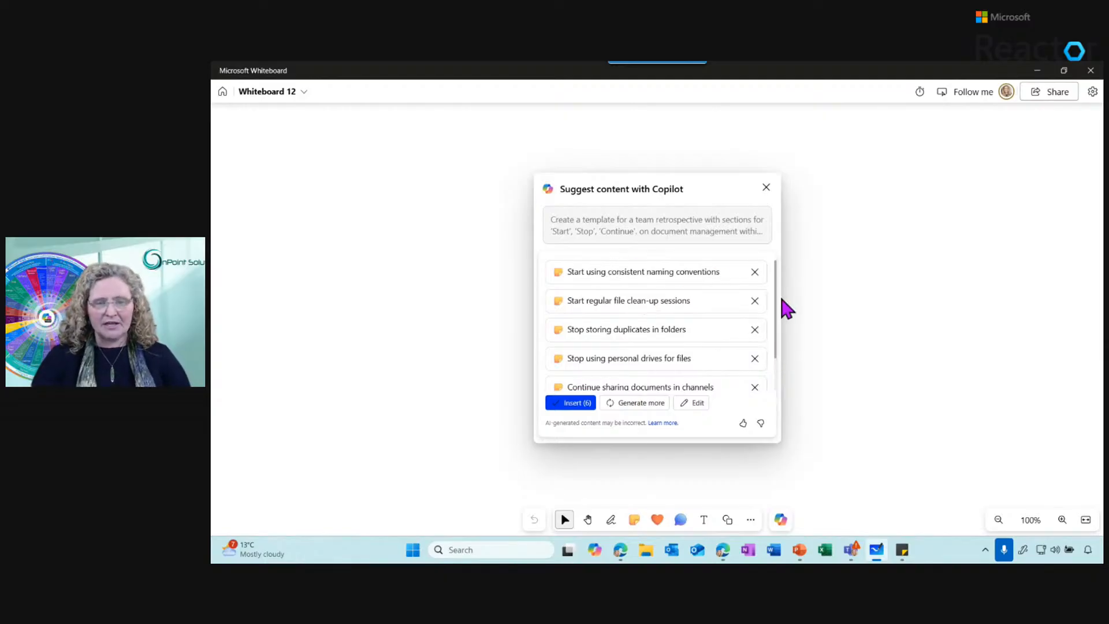
Review the notes Copilot suggests for the retrospective and generate more suggestions
scroll(776, 295, down, 2)
scroll(777, 294, up, 2)
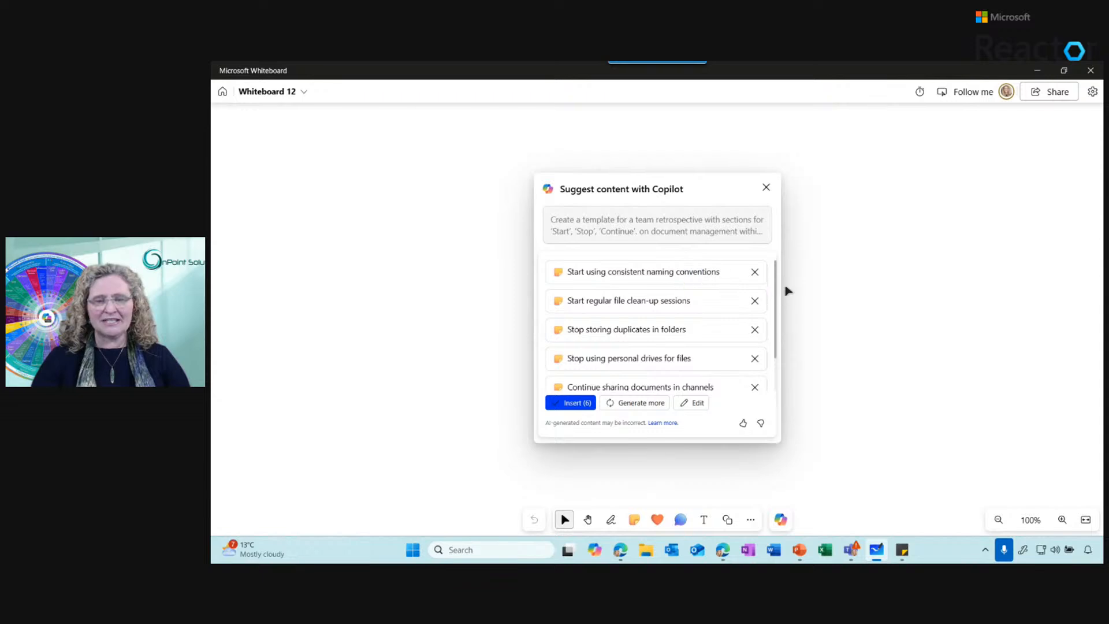
drag(778, 273, 777, 376)
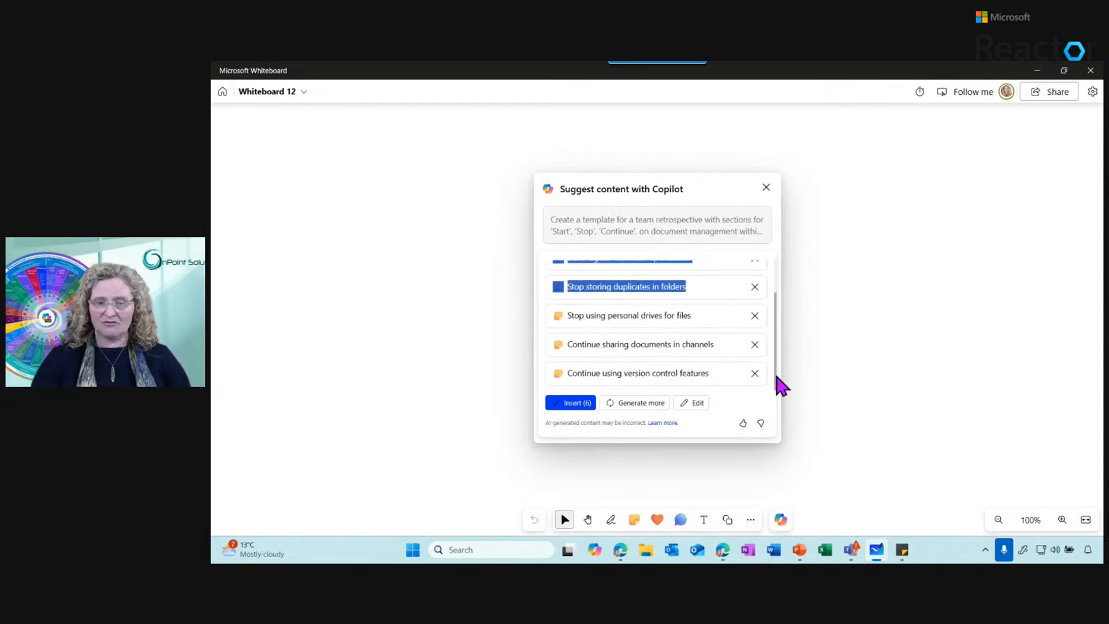
click(776, 341)
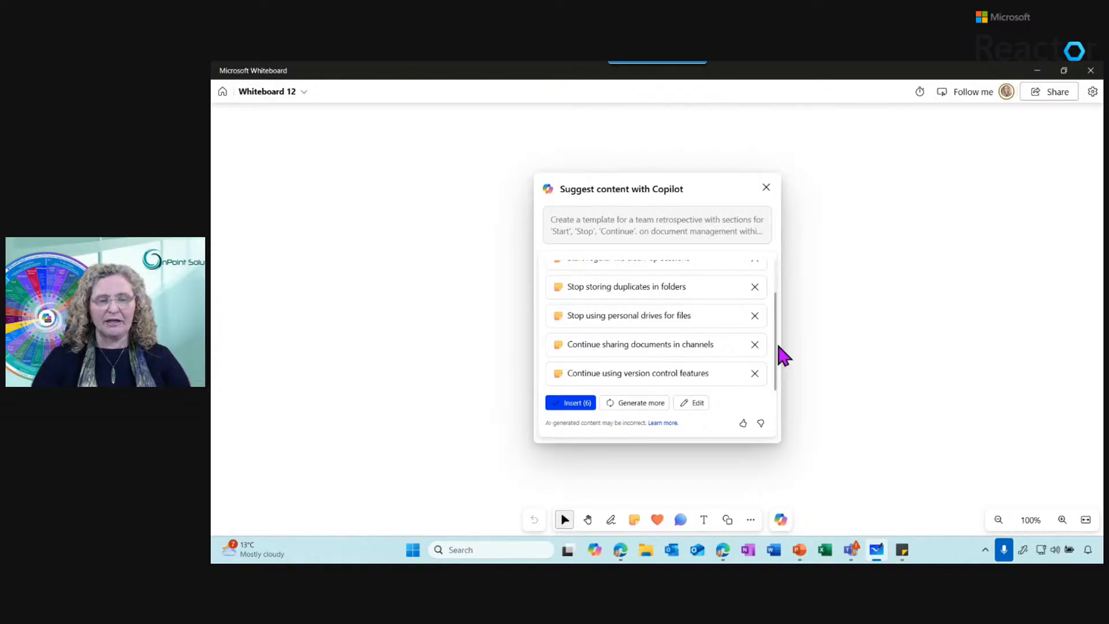
click(626, 405)
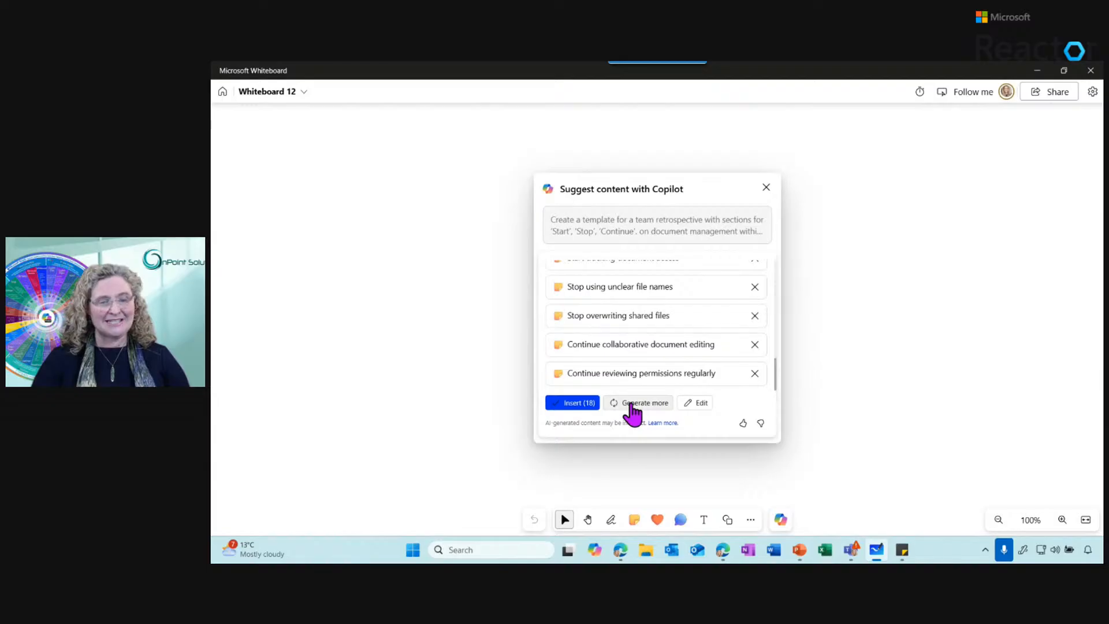
Keep generating retrospective suggestions up to Copilot's limit and insert all of them as notes on the whiteboard
click(630, 405)
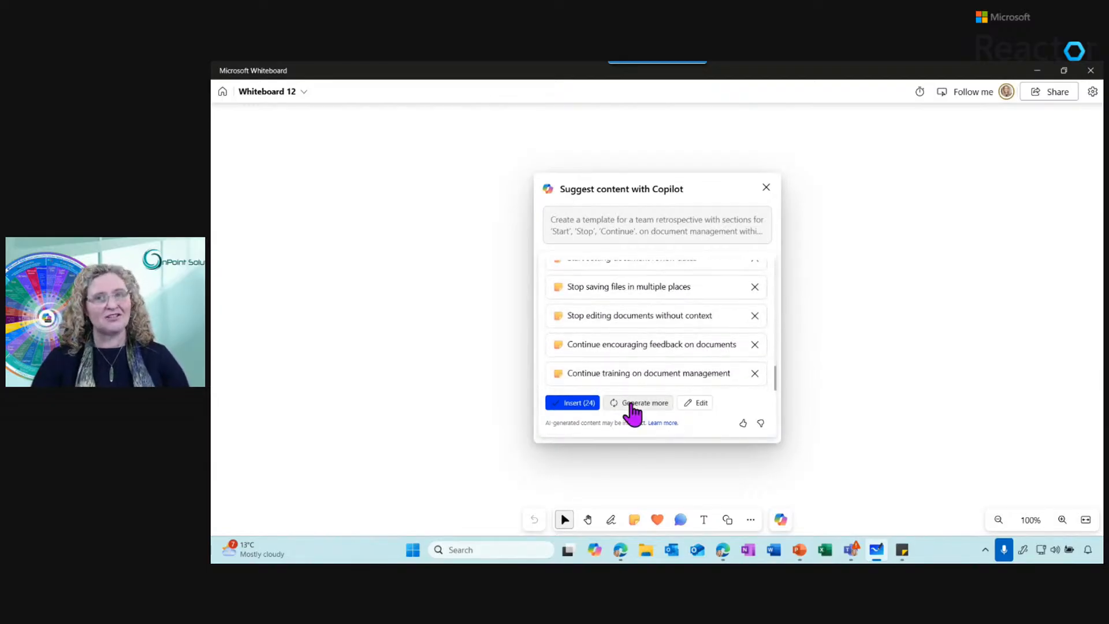
click(630, 404)
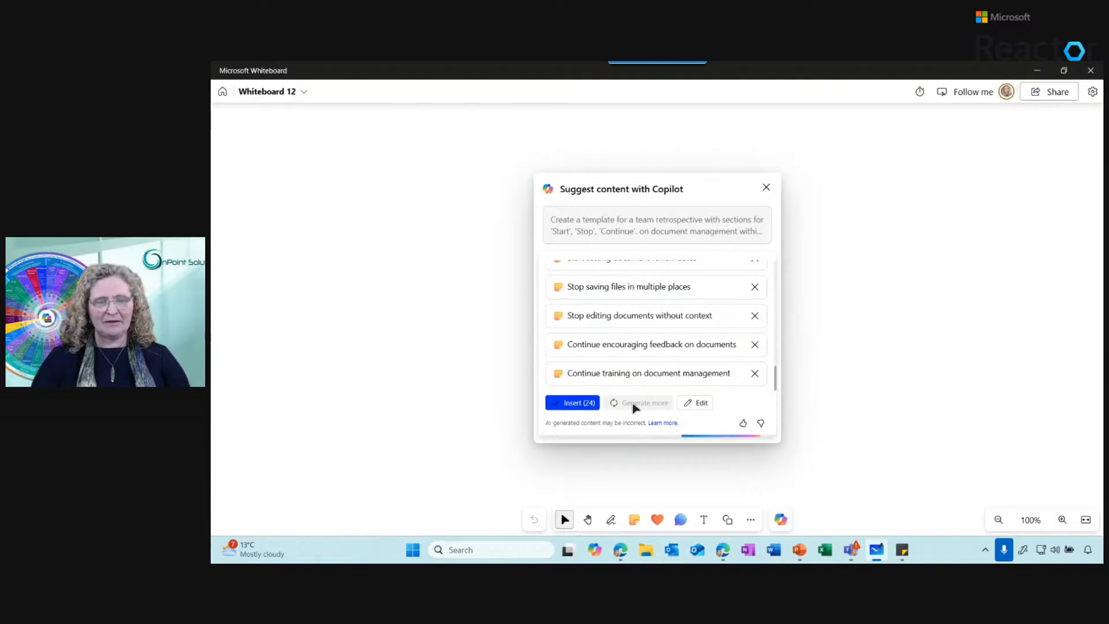
click(633, 406)
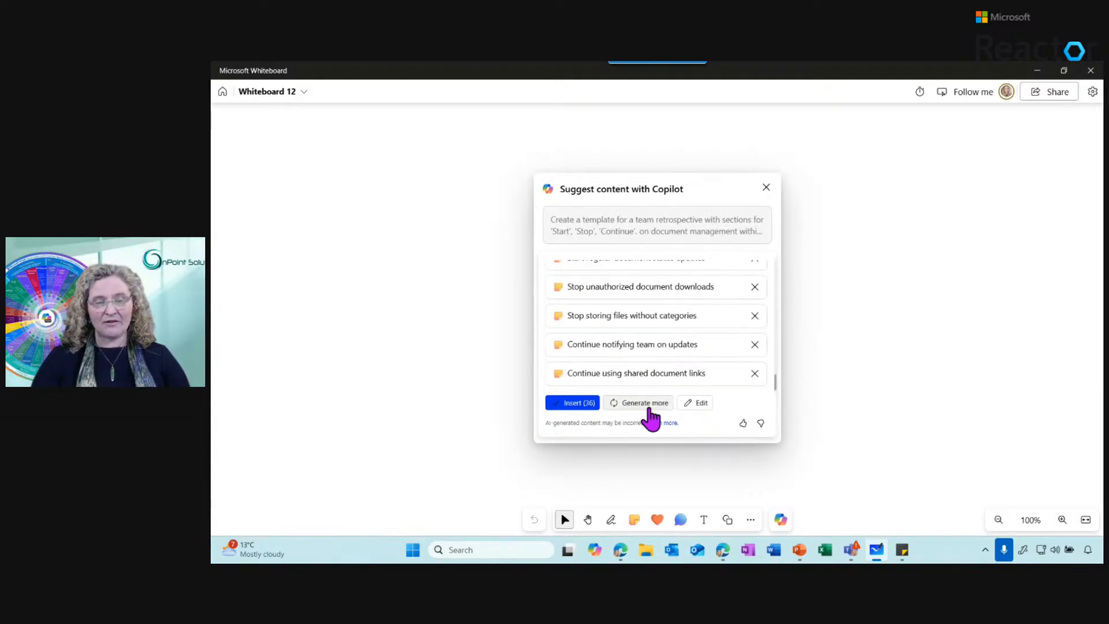
click(634, 405)
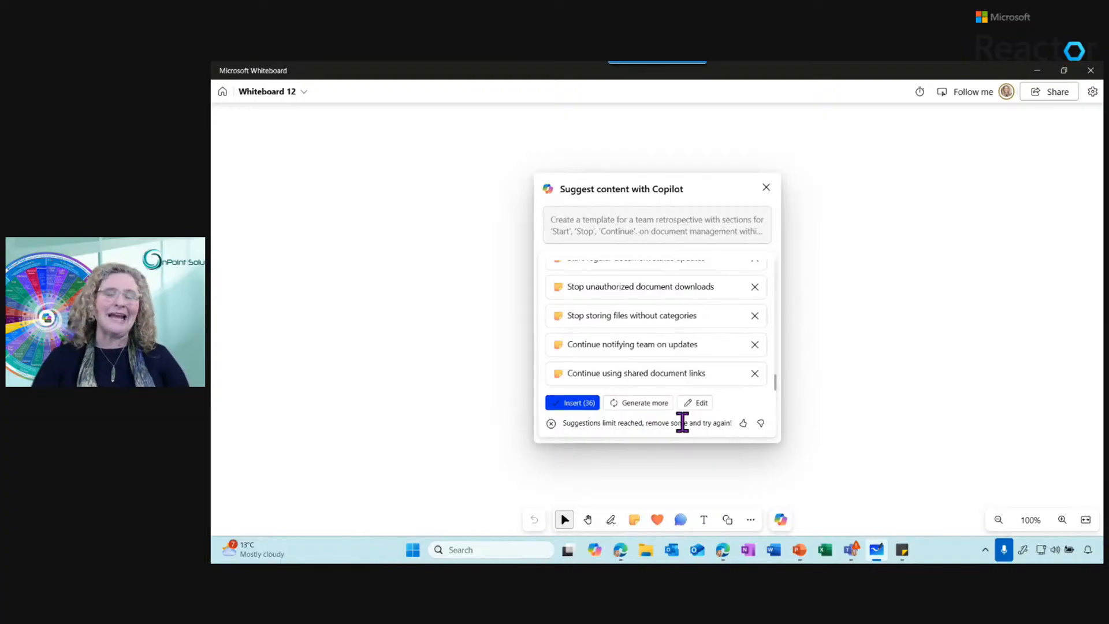
click(568, 404)
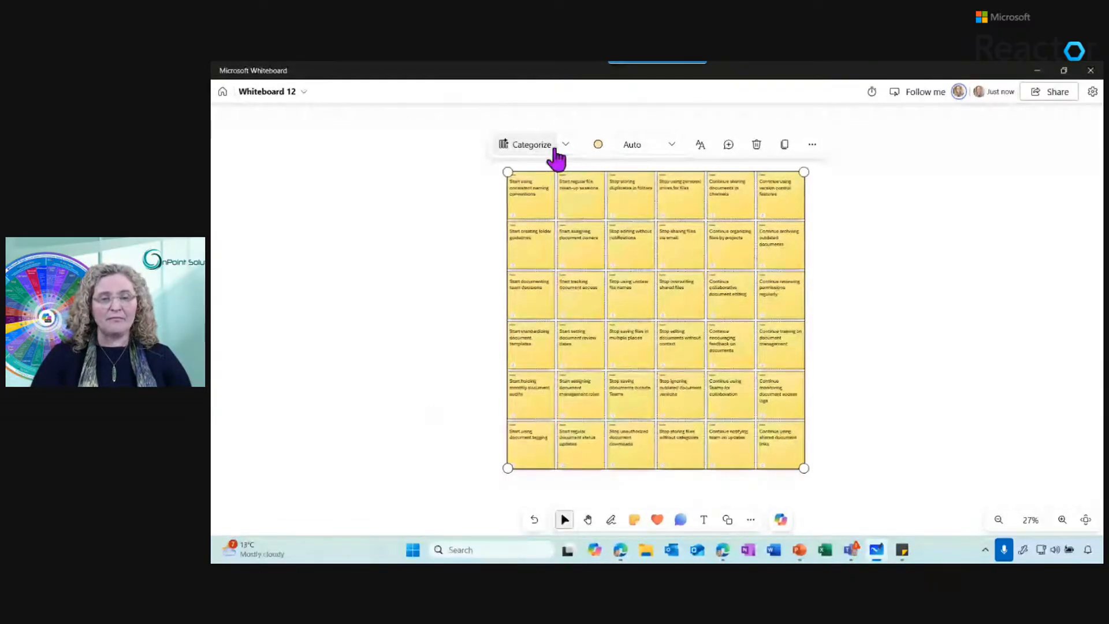
Examine which Copilot options are offered for the selected notes and for the whiteboard canvas
click(561, 148)
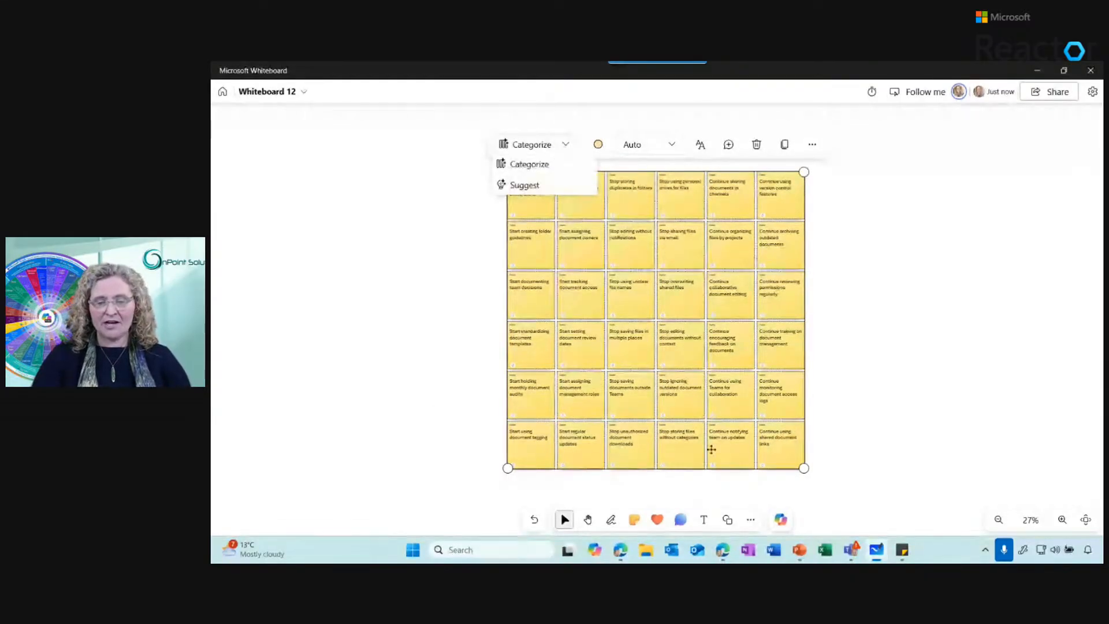
click(780, 521)
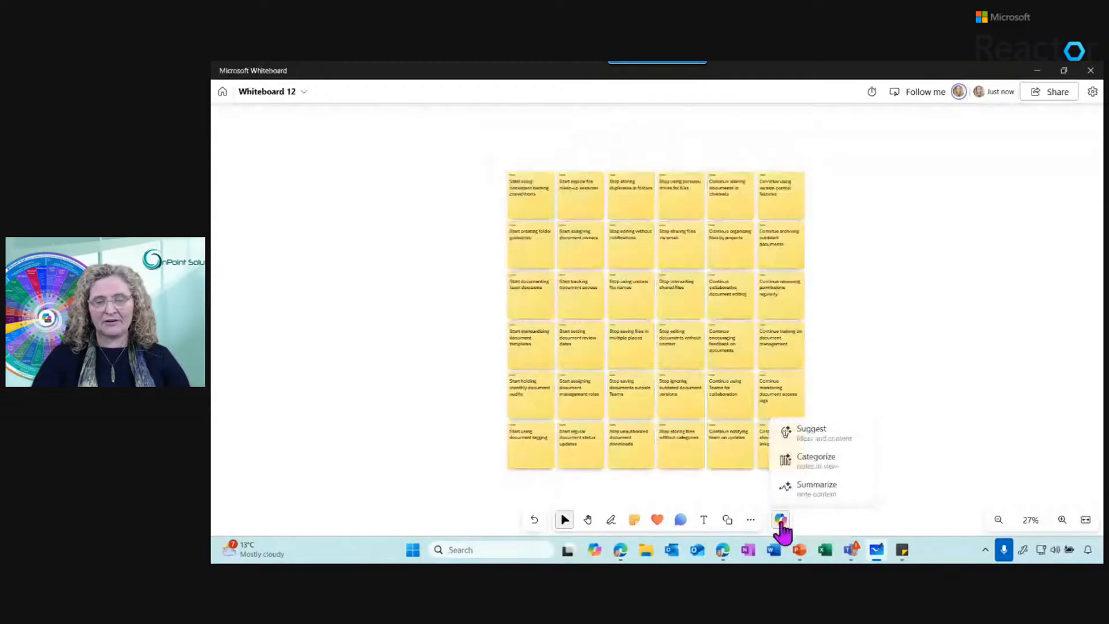
right_click(656, 343)
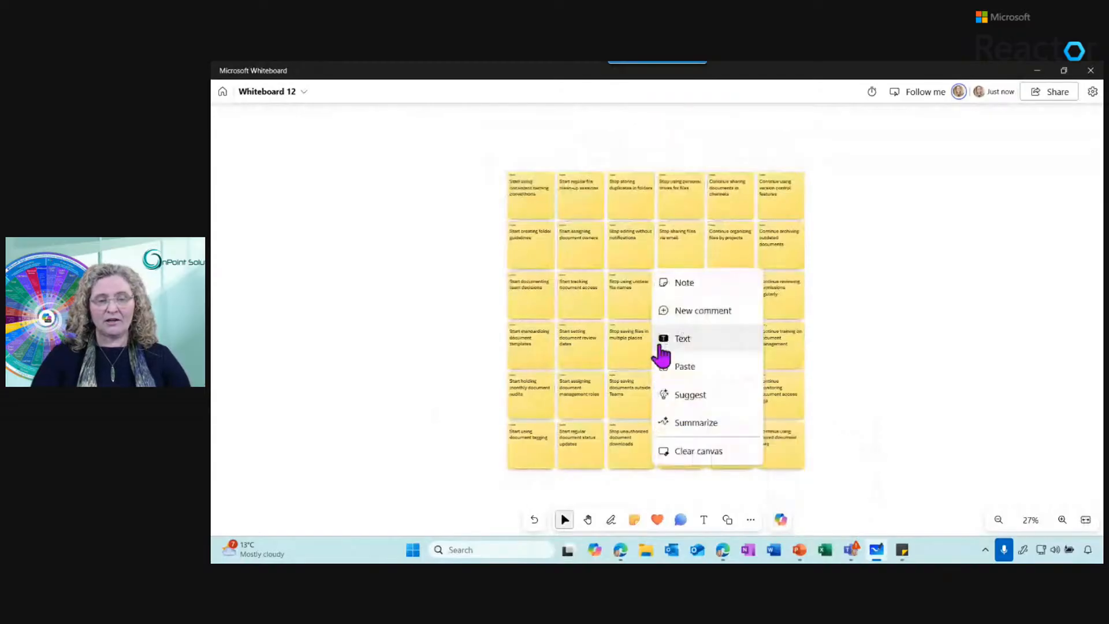
click(699, 401)
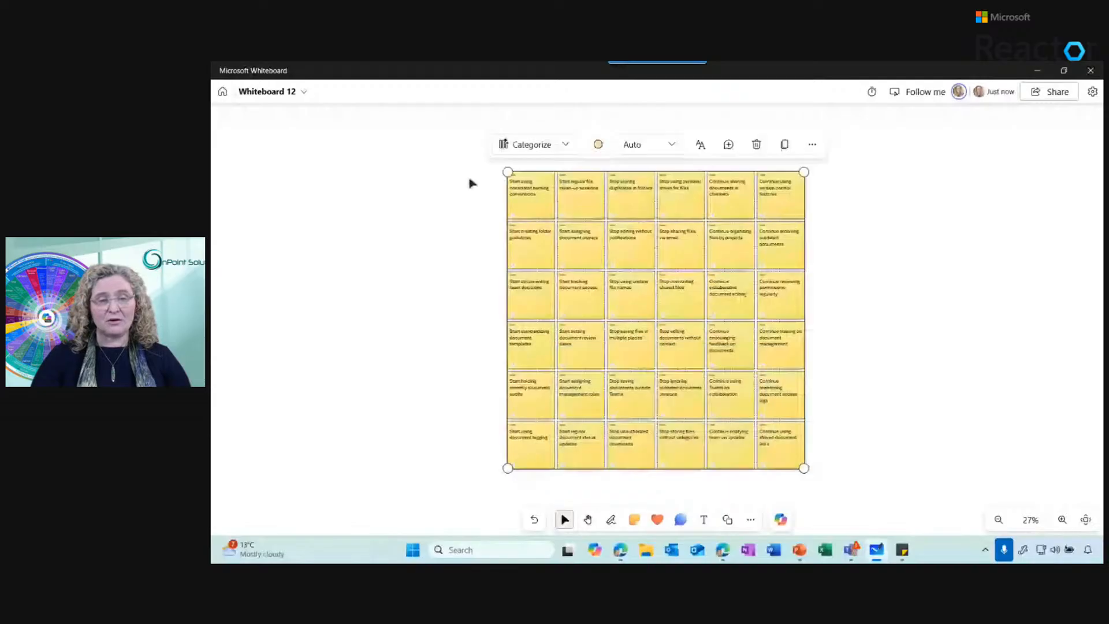
right_click(635, 284)
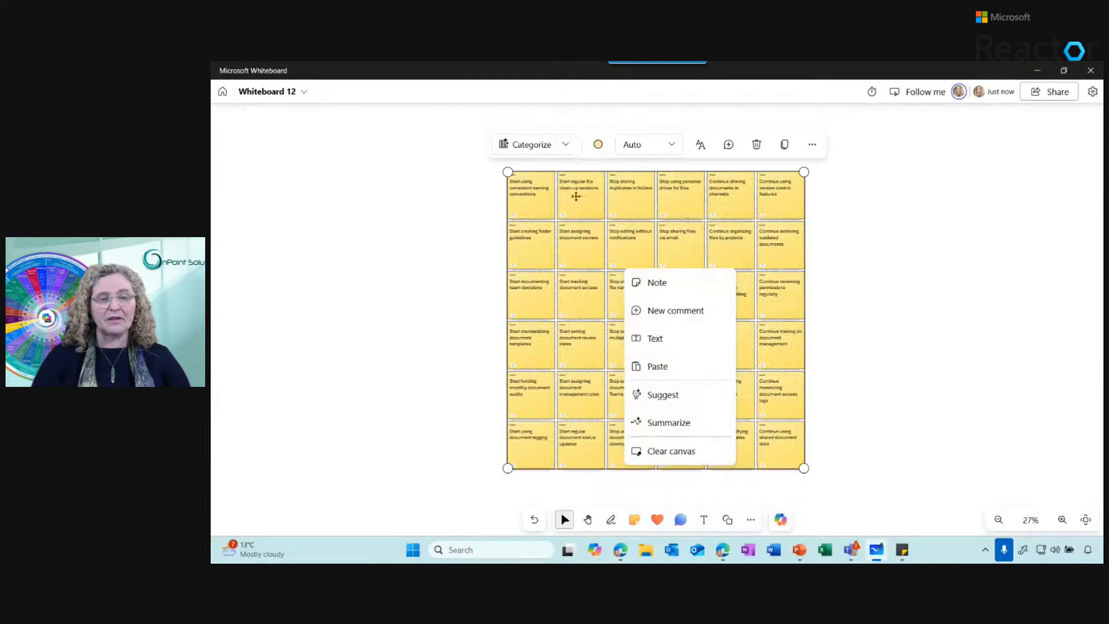
Categorize the inserted retrospective notes with Copilot, regenerating the categories once and keeping the new grouping
click(528, 148)
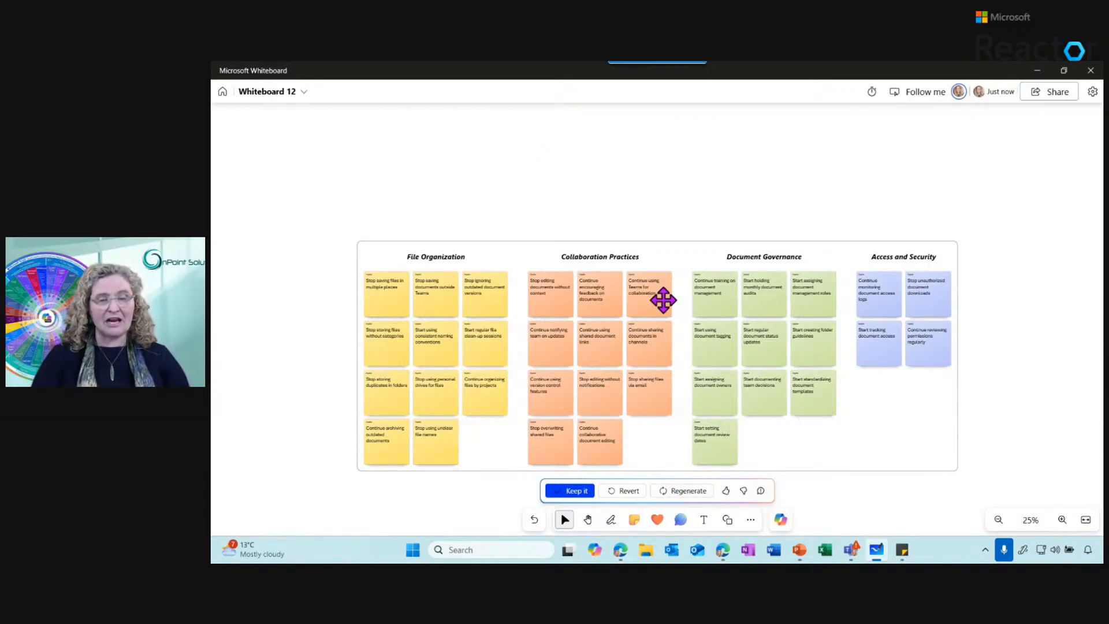
click(689, 492)
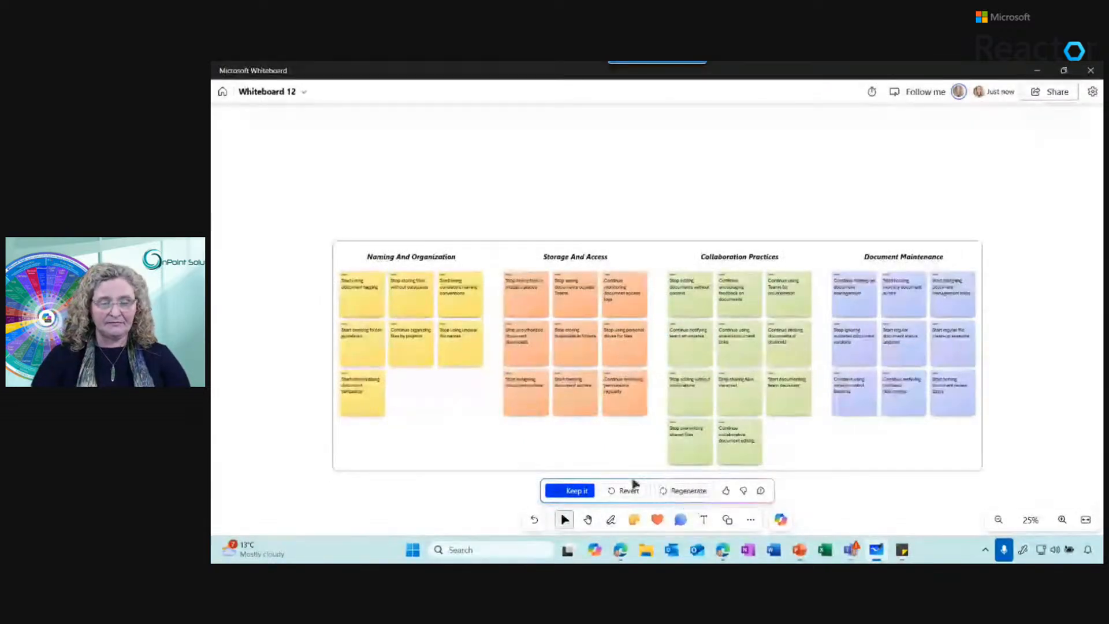
click(571, 492)
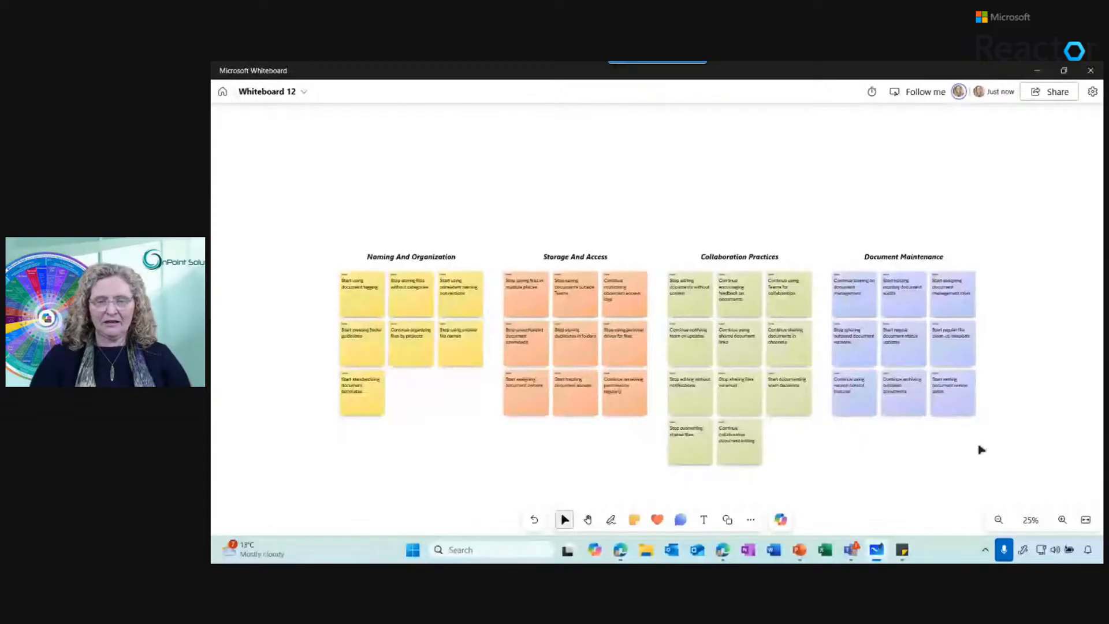
Ask Copilot to suggest content: "put this into start stop continue buckets?"
drag(979, 447, 975, 337)
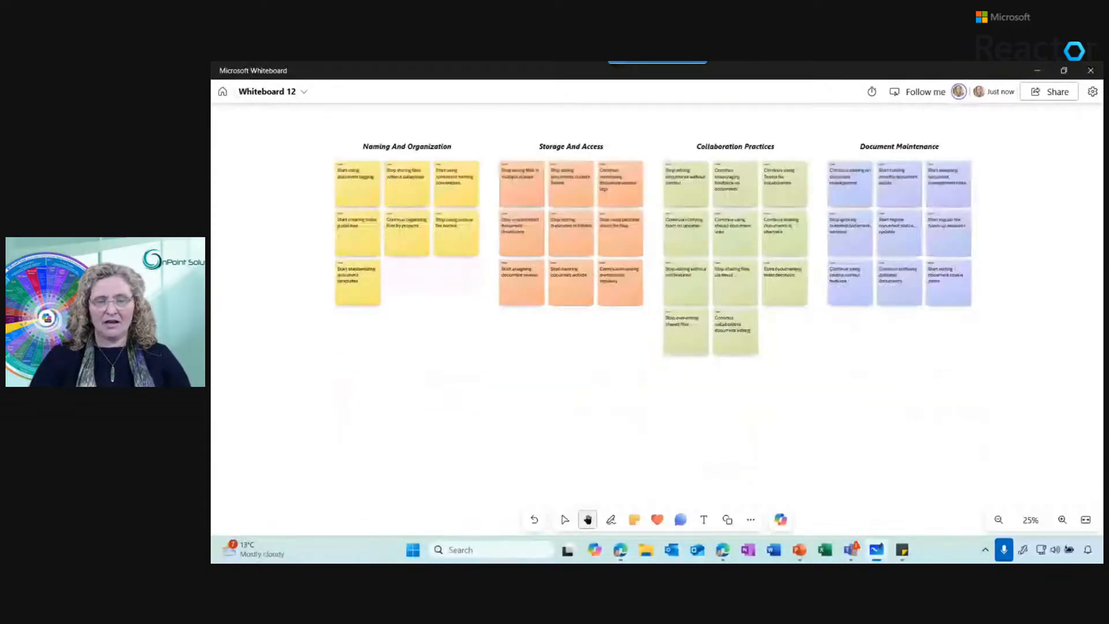
click(777, 523)
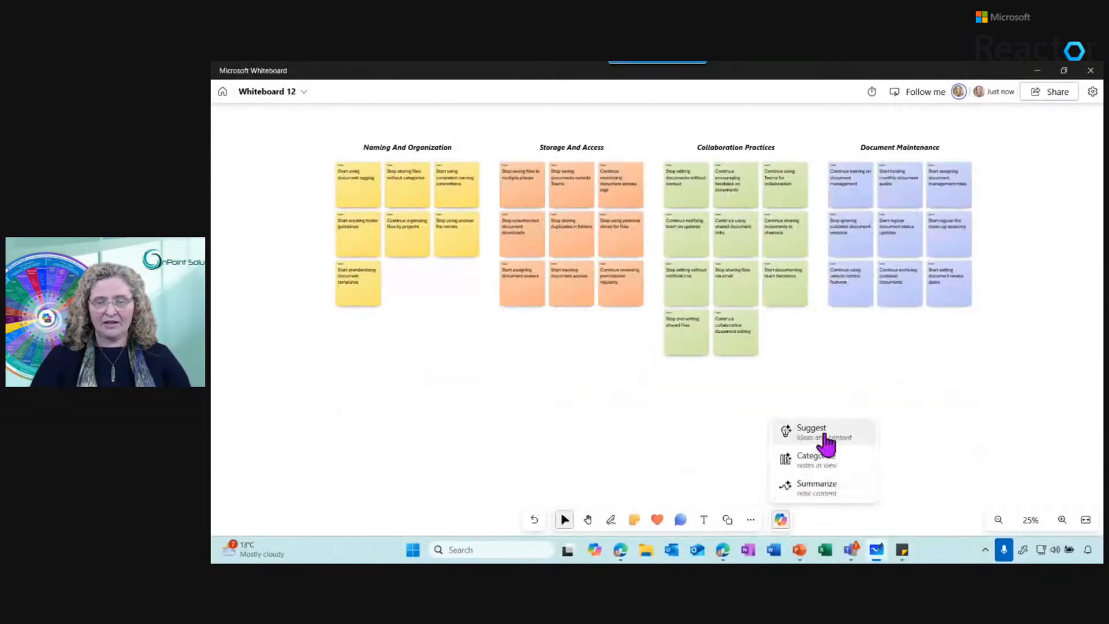
click(825, 436)
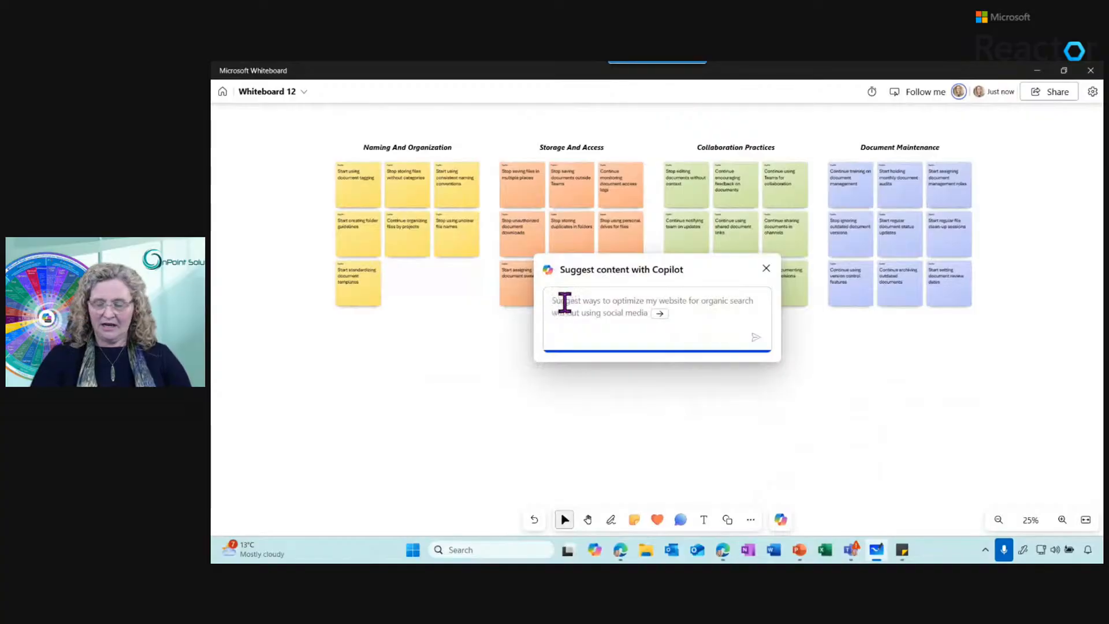
text(pu)
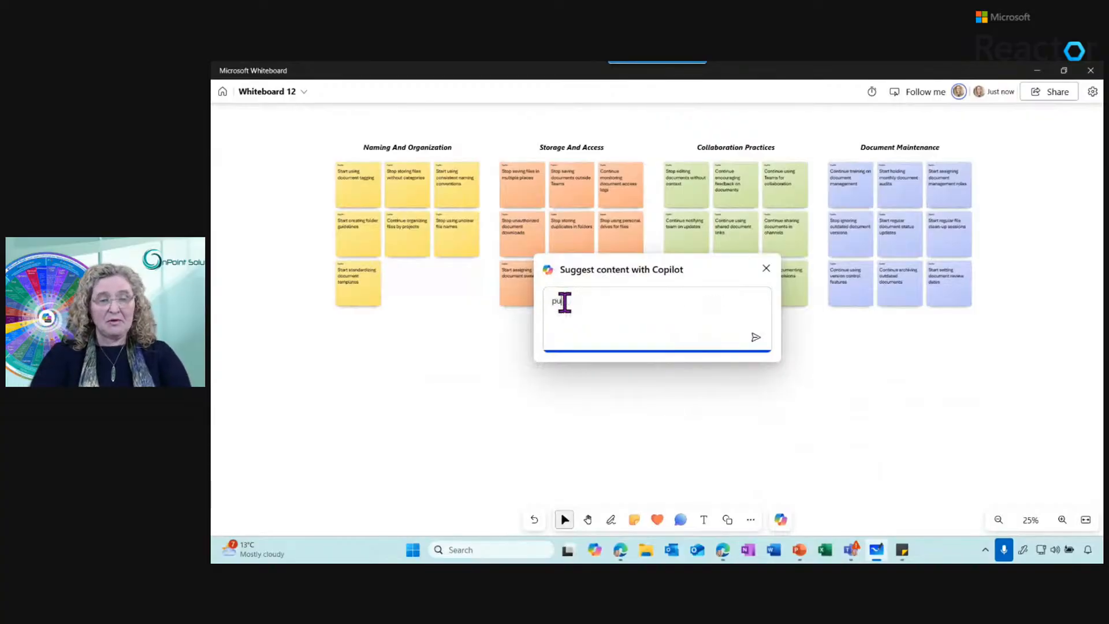
text(t this into start stop continue buckets)
key(Return)
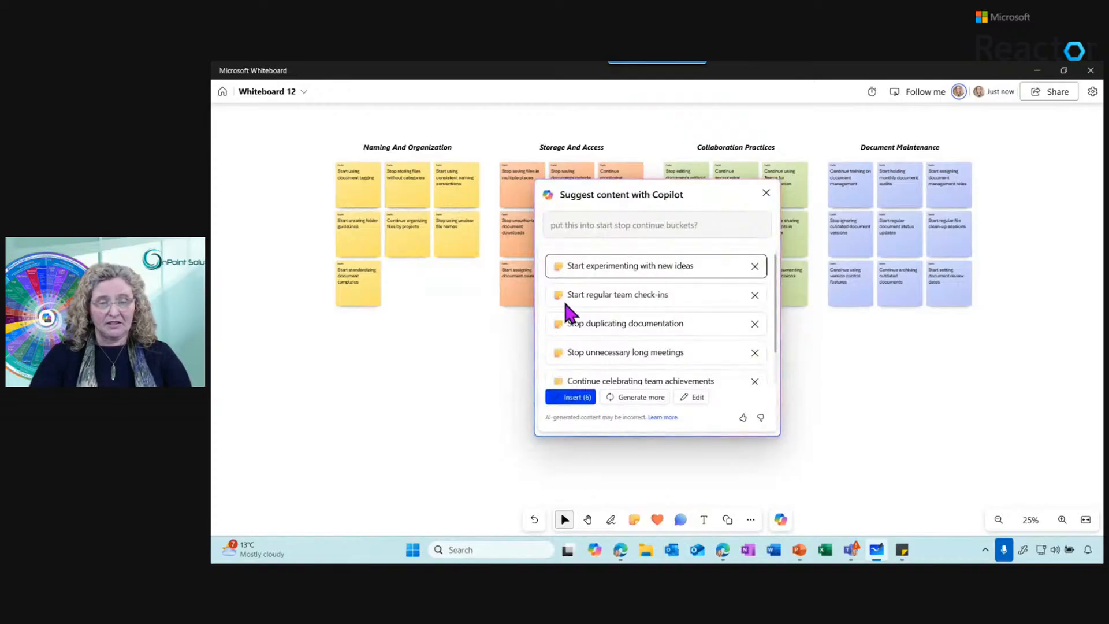
Insert the suggested start, stop and continue notes and move them into the free space below the categorized notes
drag(768, 305, 770, 372)
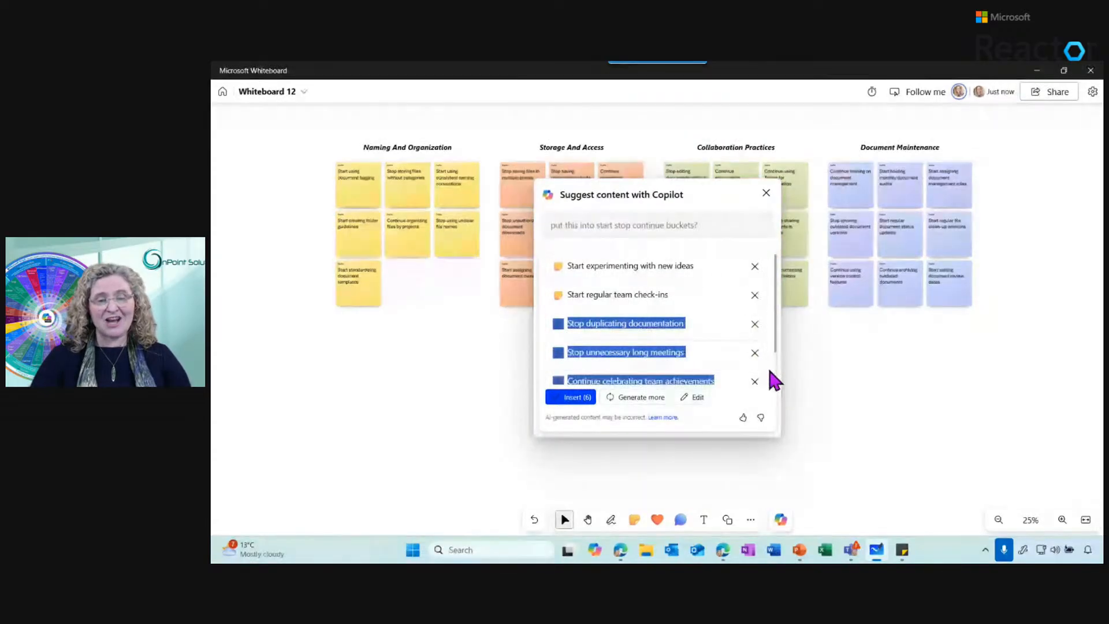
click(574, 402)
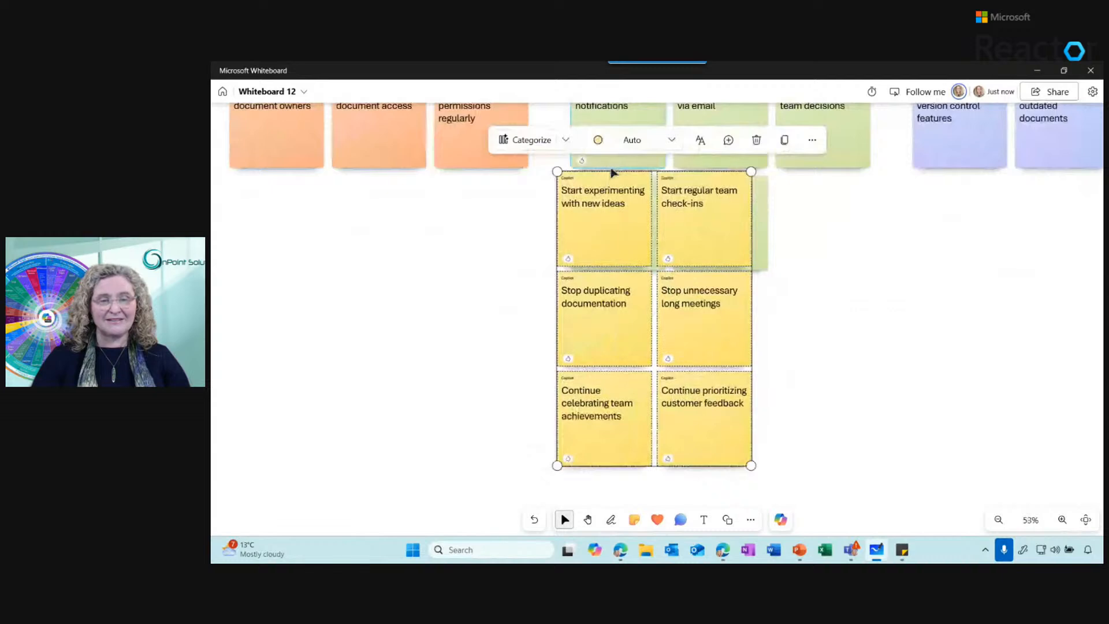
drag(612, 172, 454, 252)
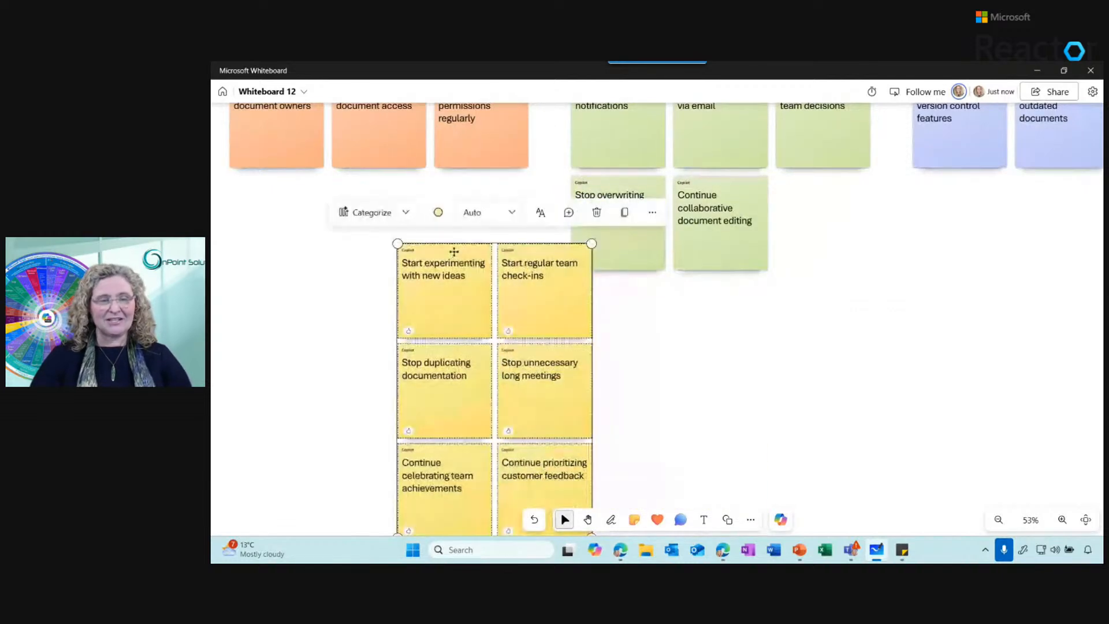
Categorize the newly inserted notes into Start, Stop and Continue with Copilot and keep the grouping
click(360, 213)
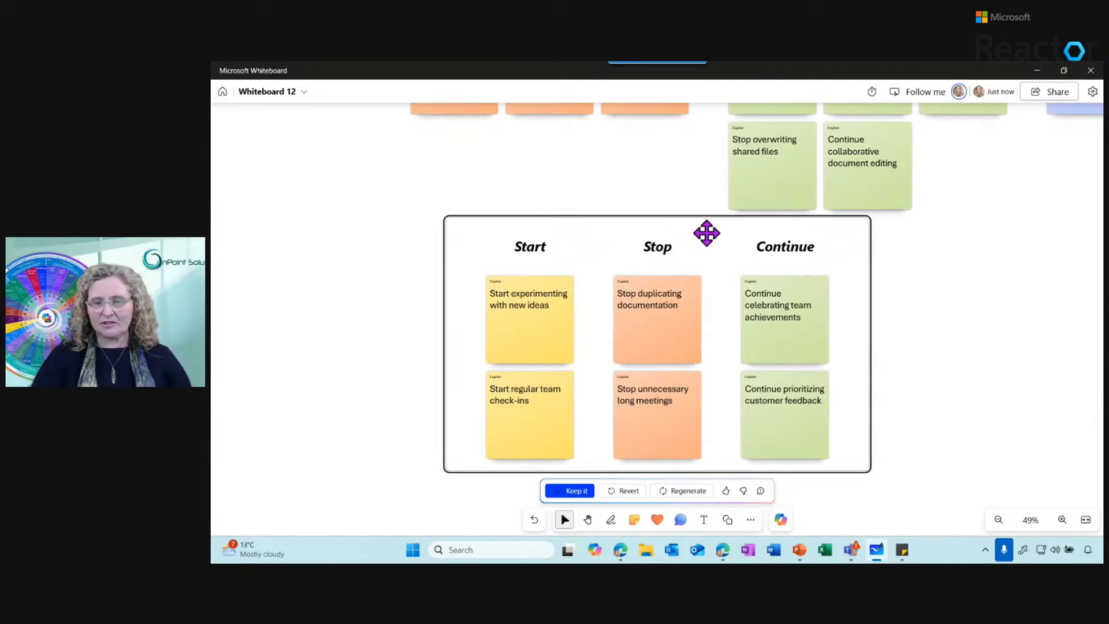
scroll(657, 319, up, 3)
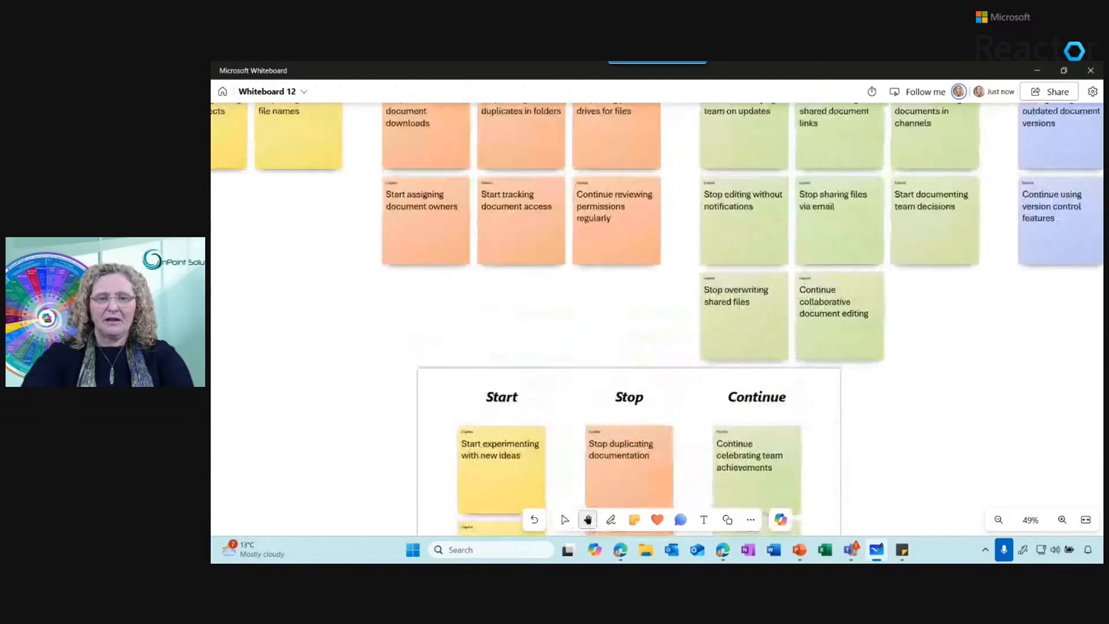
scroll(656, 318, down, 2)
scroll(682, 318, down, 2)
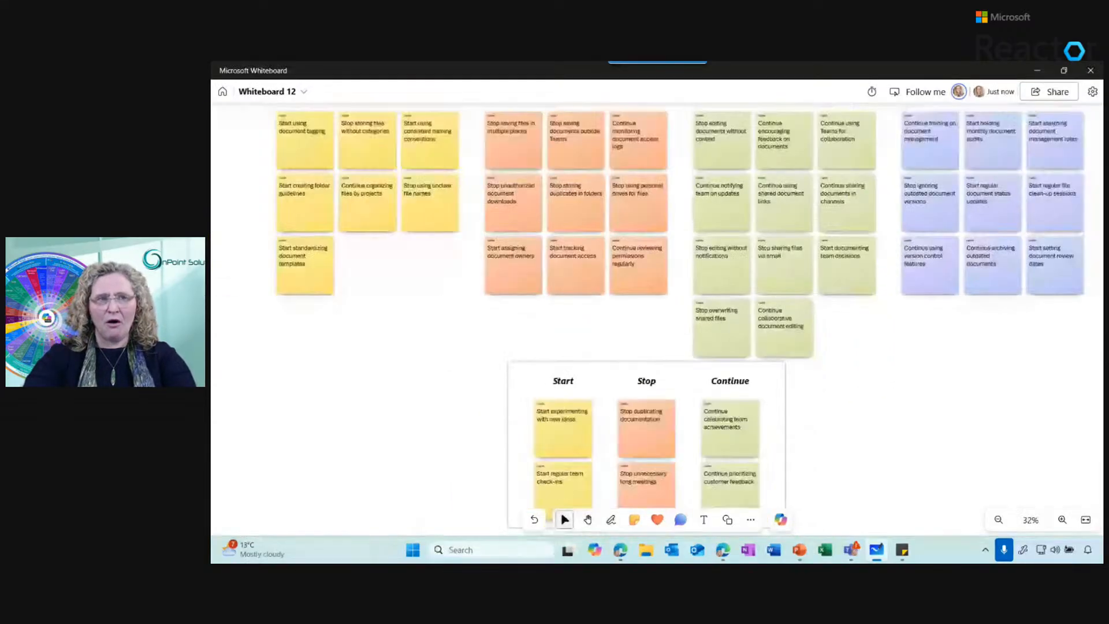
scroll(682, 318, down, 1)
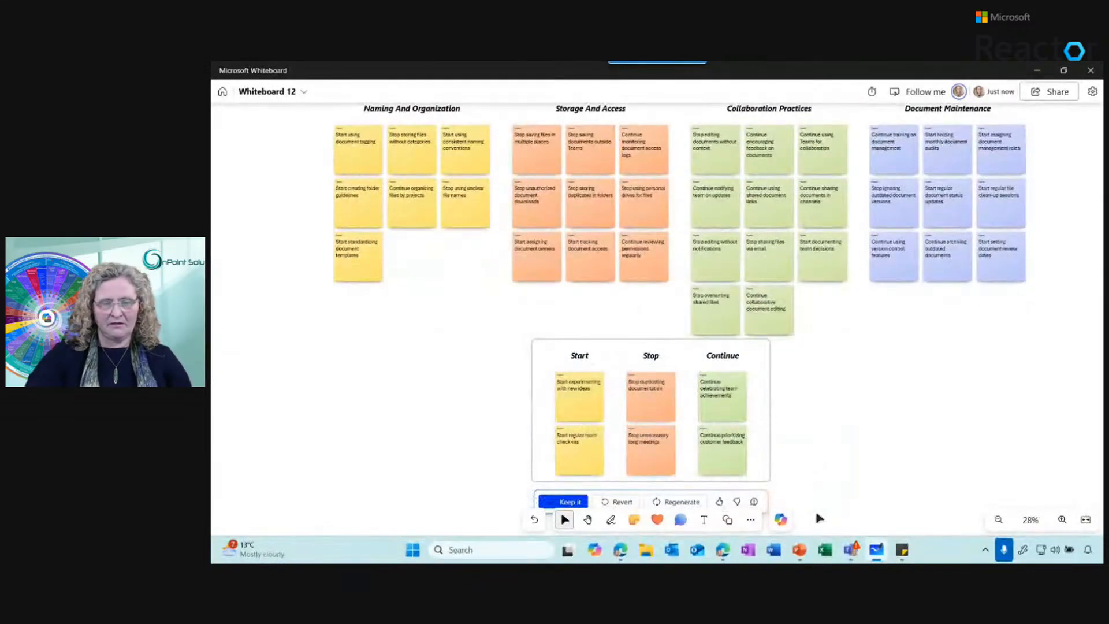
click(563, 501)
Delete the Start, Stop, Continue group with its headings and notes
drag(782, 483, 441, 339)
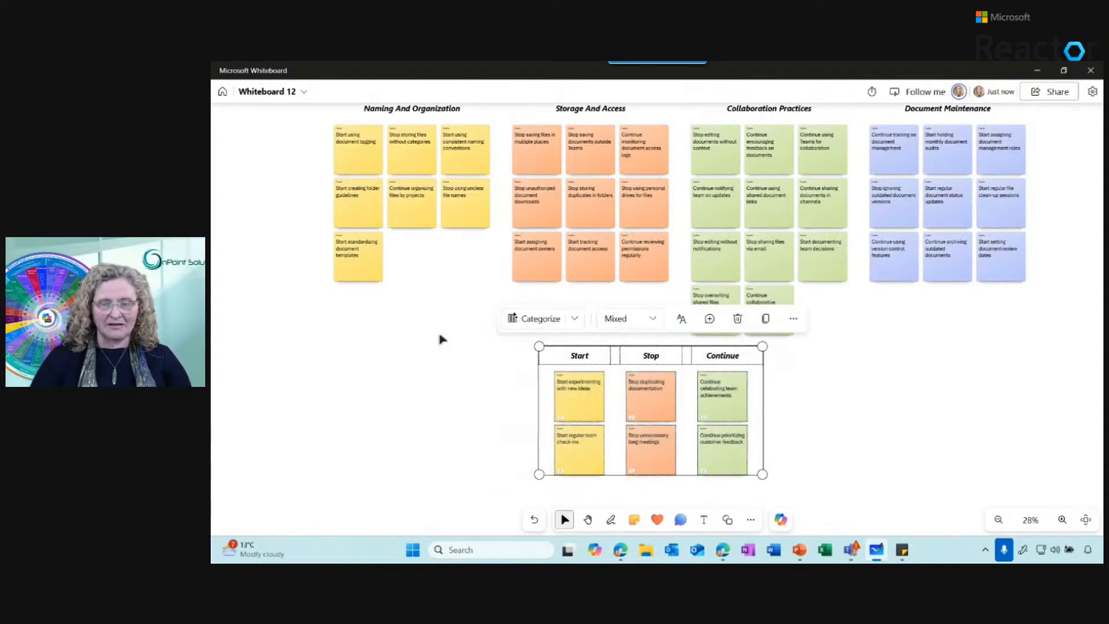
key(Delete)
Summarize the categorized document management notes with Copilot, review the summary and keep it on the whiteboard
drag(977, 387, 937, 487)
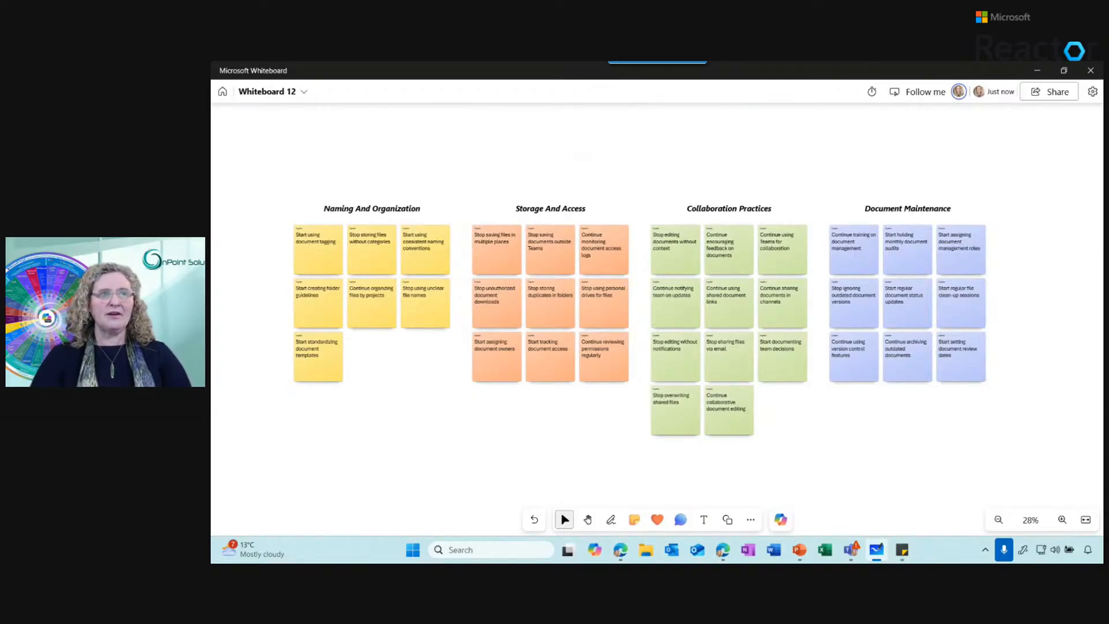
scroll(646, 439, up, 2)
scroll(646, 439, down, 1)
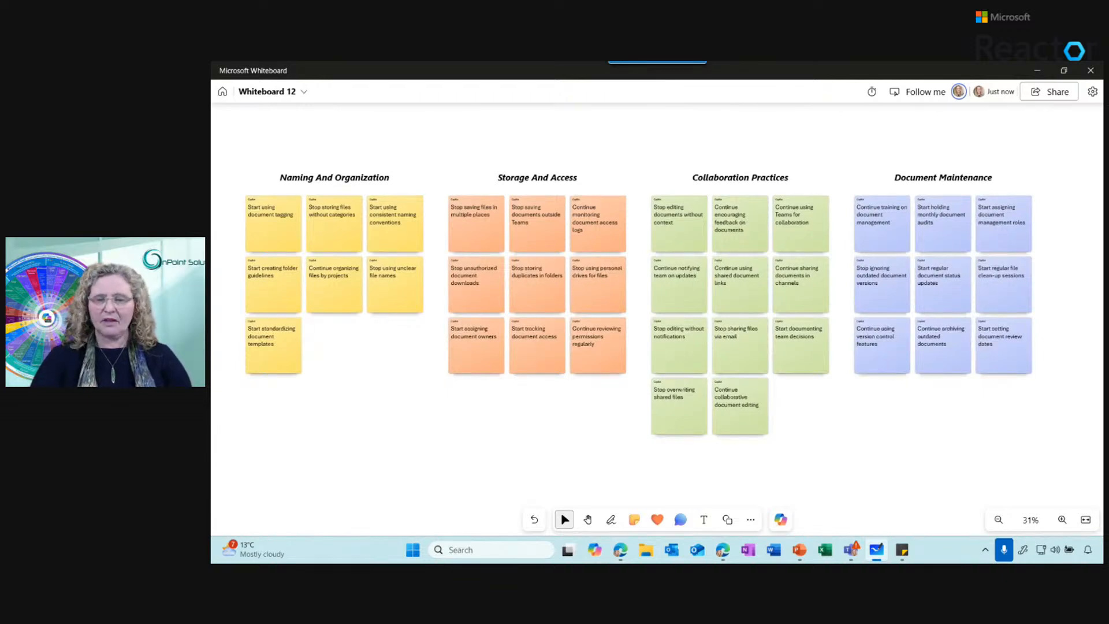
click(785, 521)
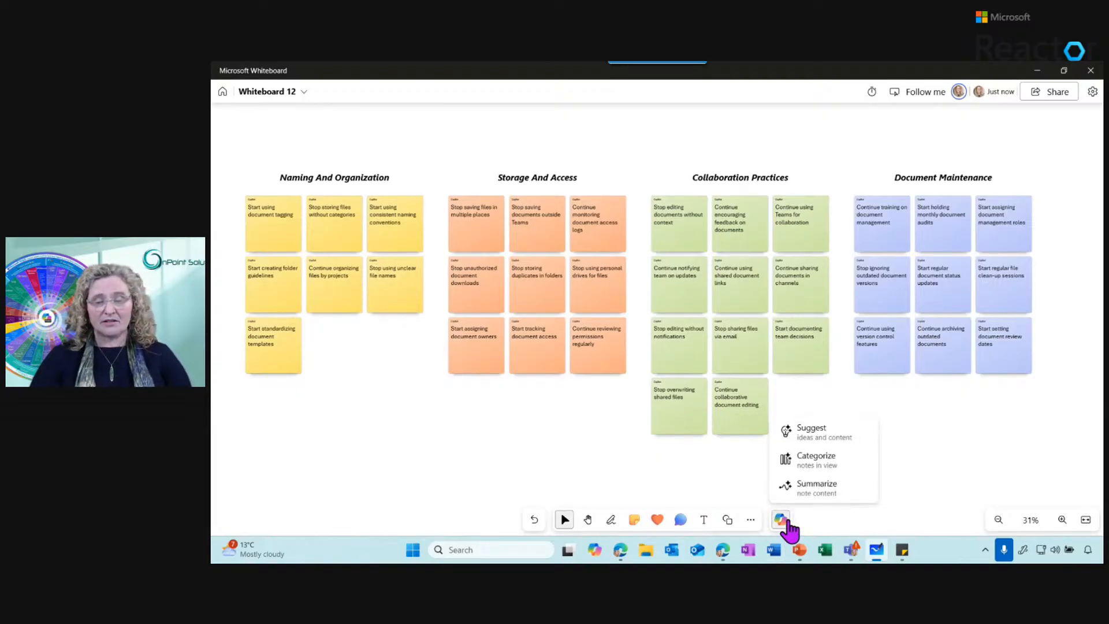
click(821, 487)
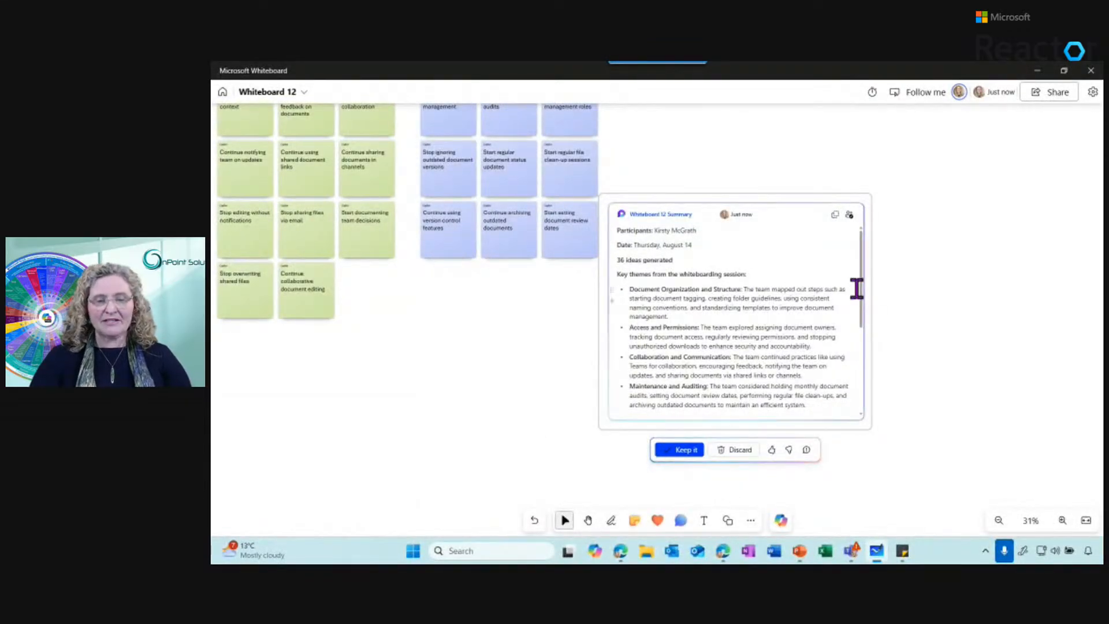
drag(863, 257, 880, 232)
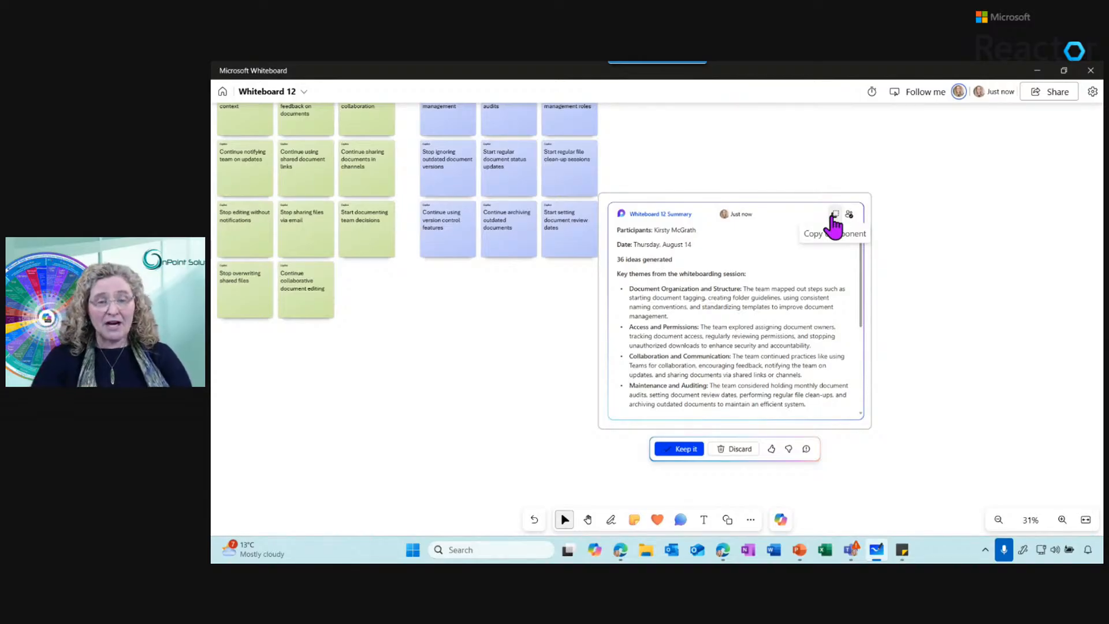
click(681, 450)
click(859, 276)
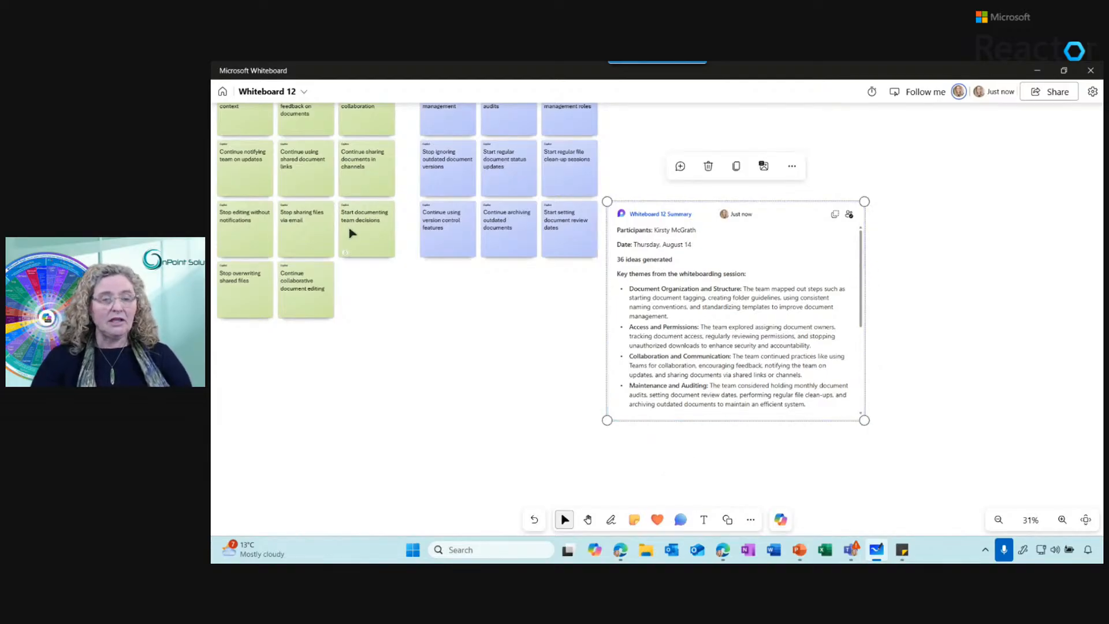
Return to the whiteboard list and open the meeting whiteboard with the grid of yellow notes
click(221, 91)
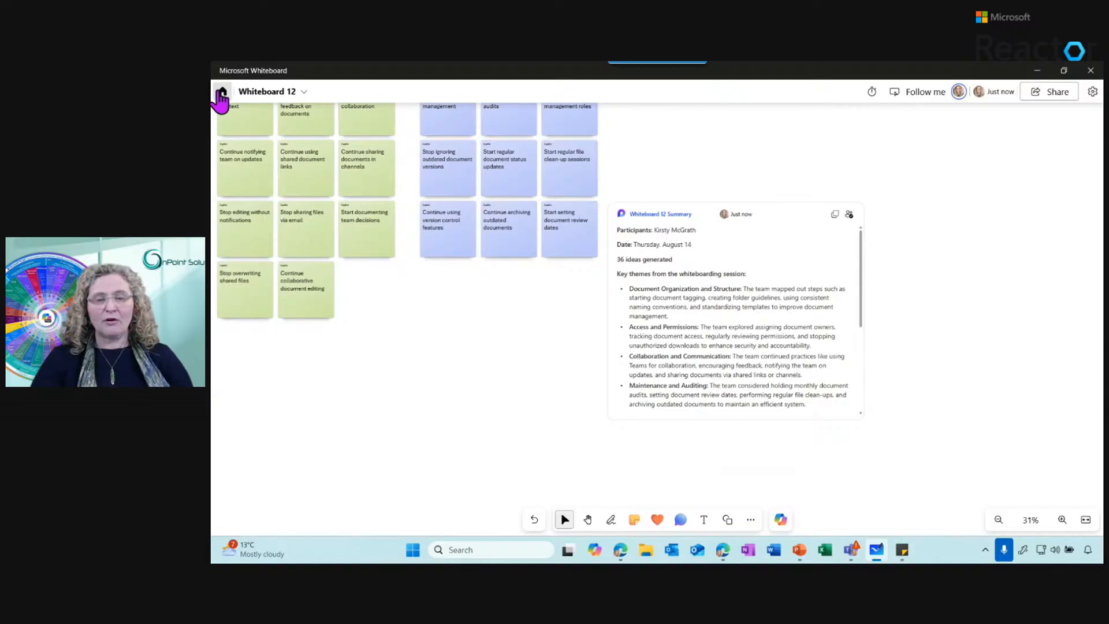
click(221, 92)
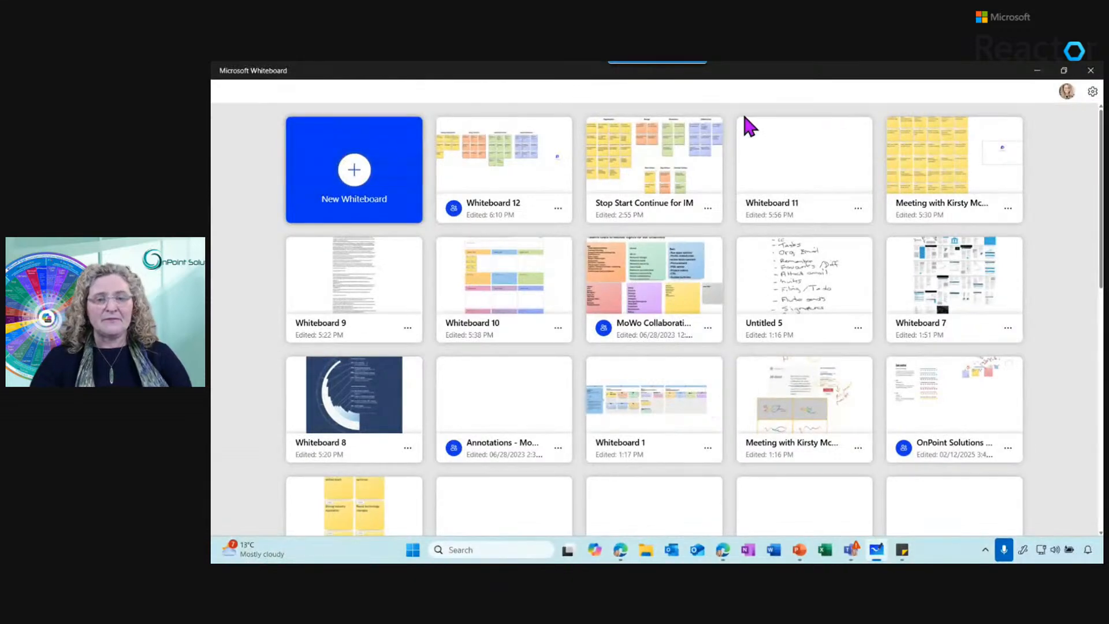
click(948, 174)
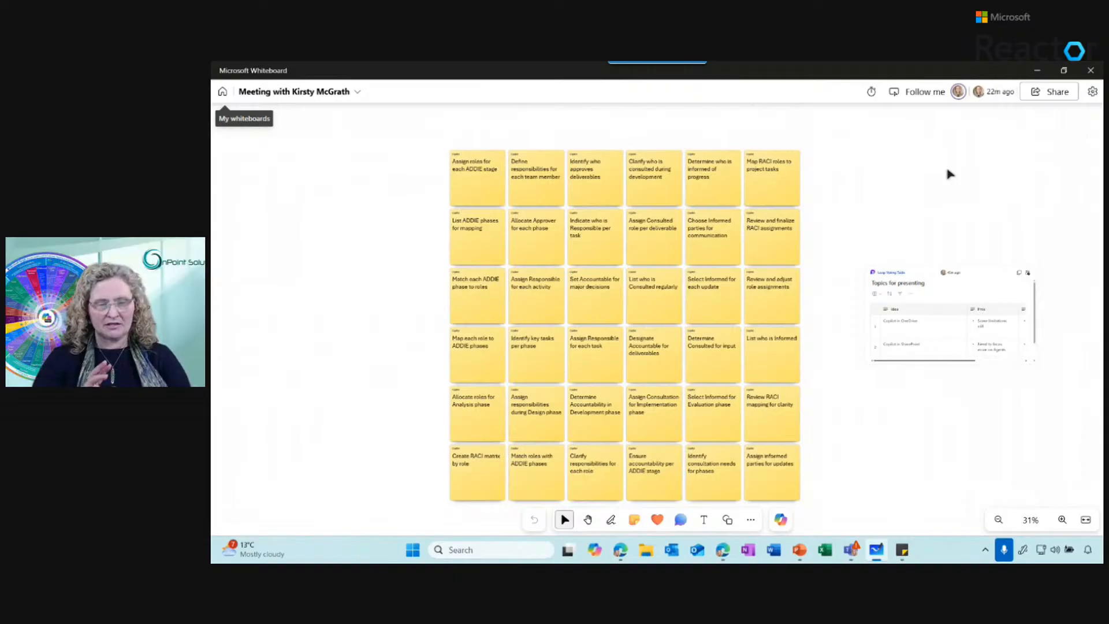
Examine the grid of Copilot-generated notes about ADDIE stages and RACI roles, close up and as a whole
click(469, 161)
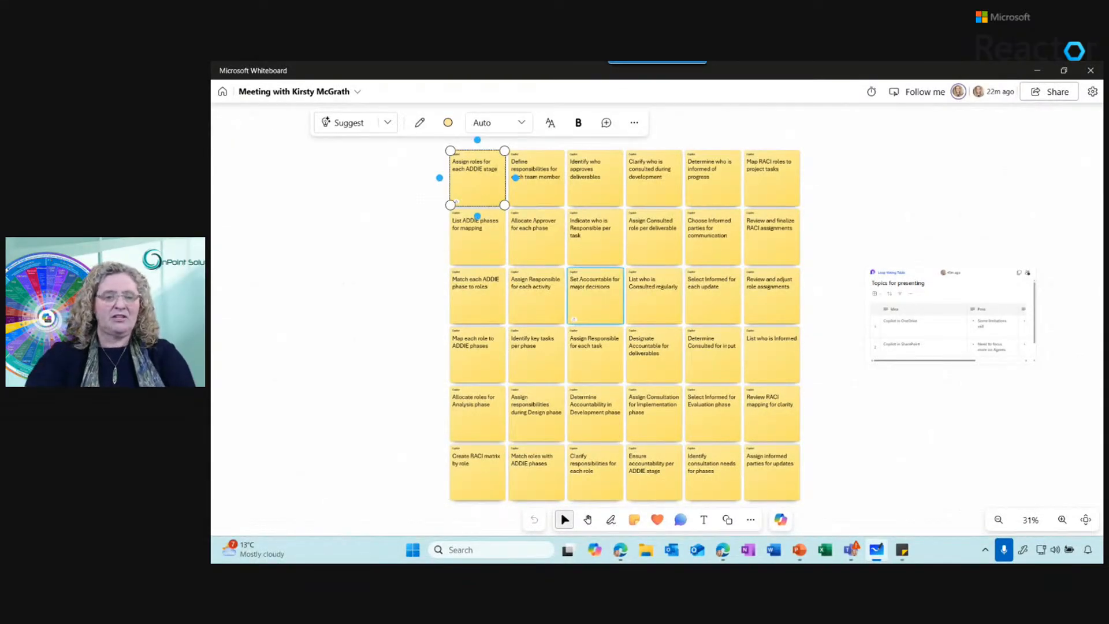
scroll(594, 279, up, 2)
scroll(567, 334, up, 3)
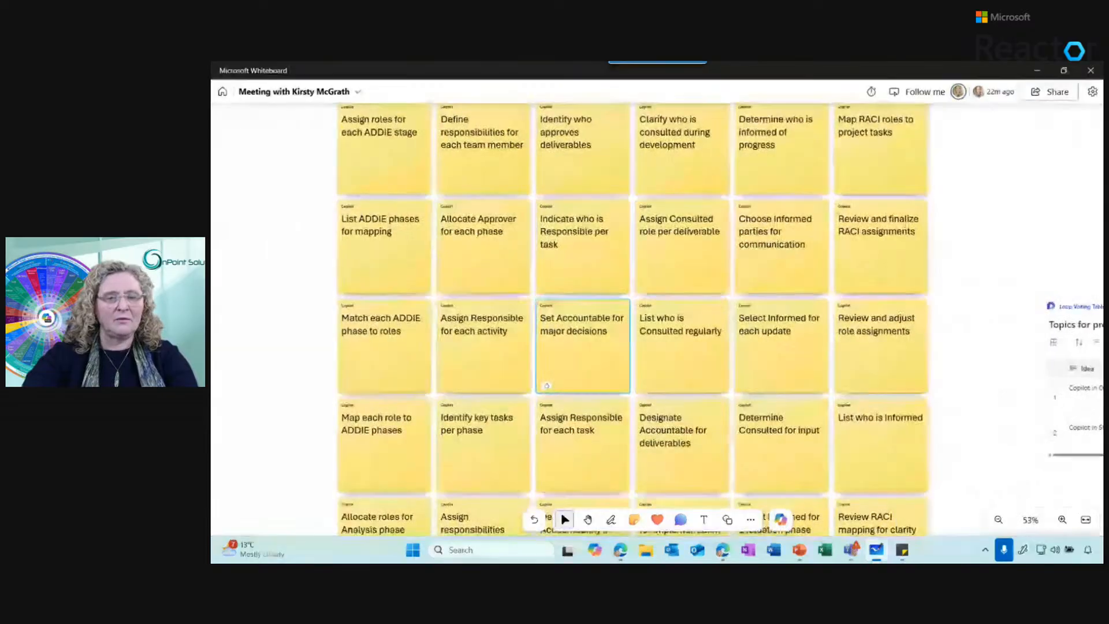
scroll(572, 339, up, 3)
scroll(571, 340, left, 1)
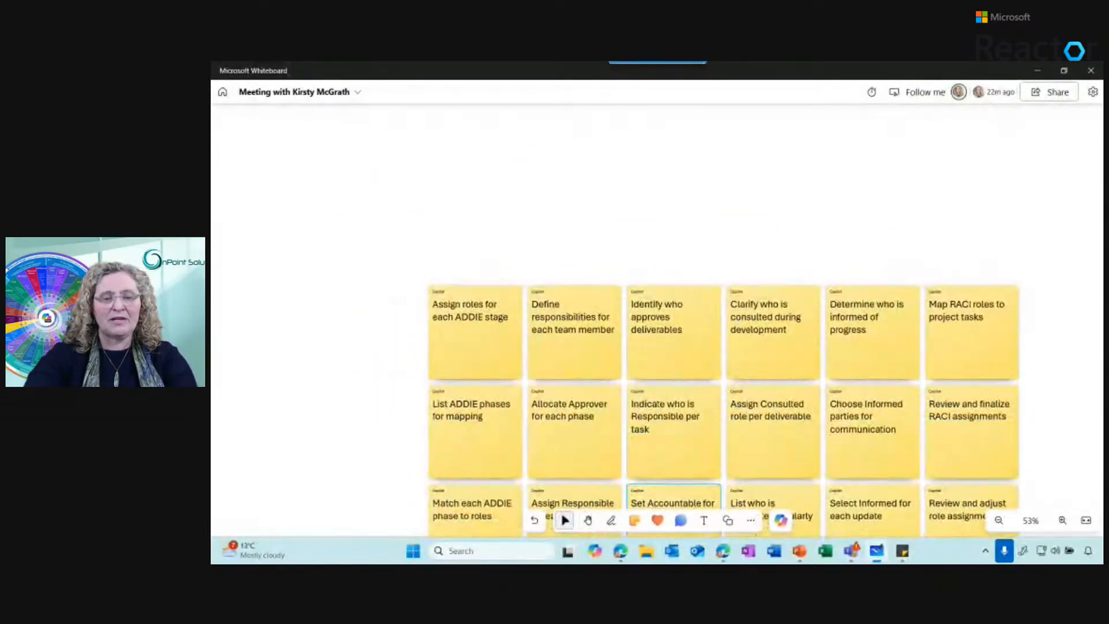
scroll(571, 340, up, 3)
scroll(575, 339, up, 4)
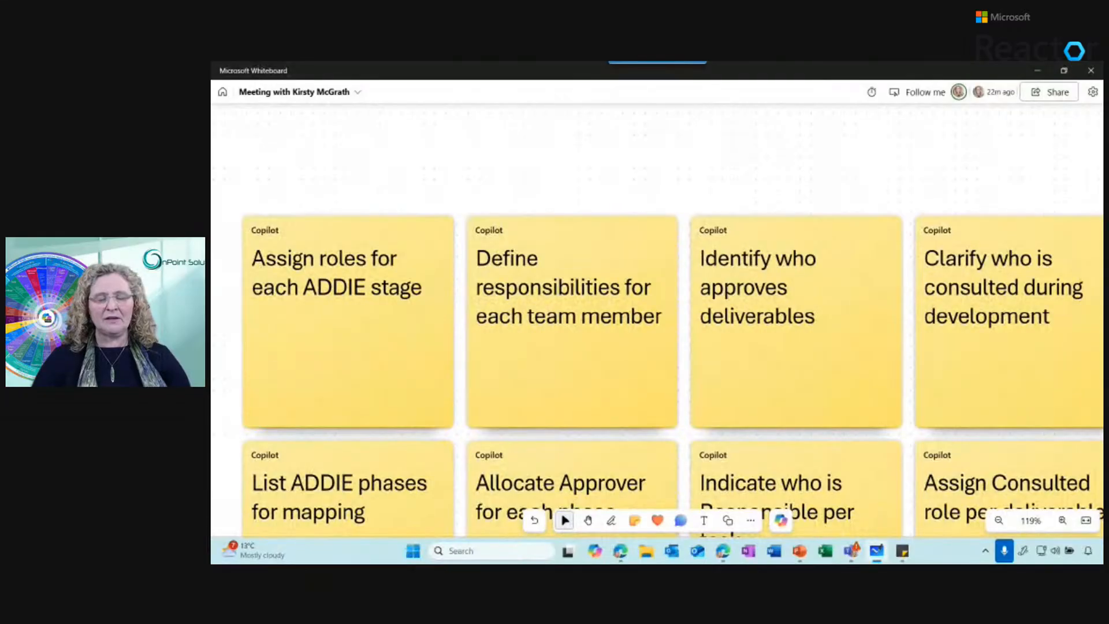
scroll(693, 462, down, 8)
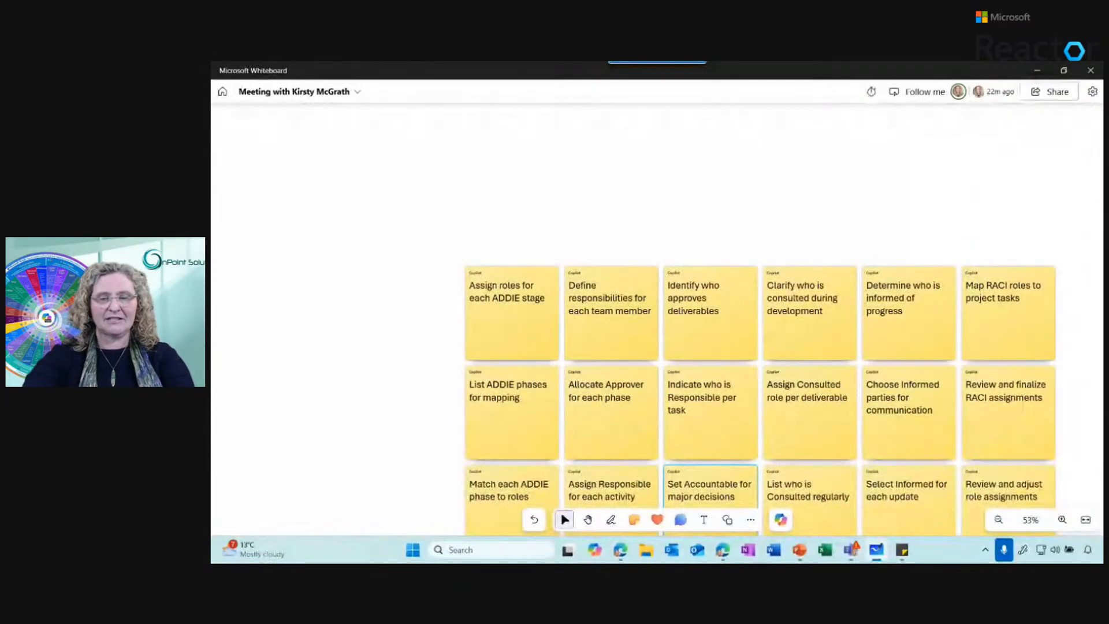
scroll(693, 491, down, 1)
drag(693, 491, 570, 384)
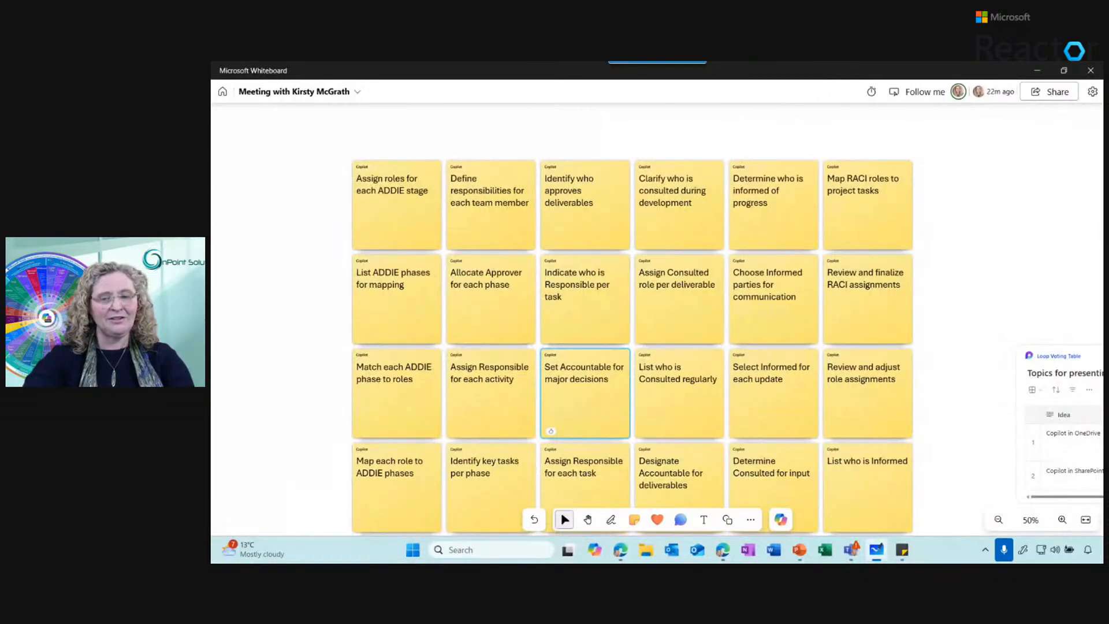
scroll(628, 343, down, 2)
drag(628, 343, 638, 281)
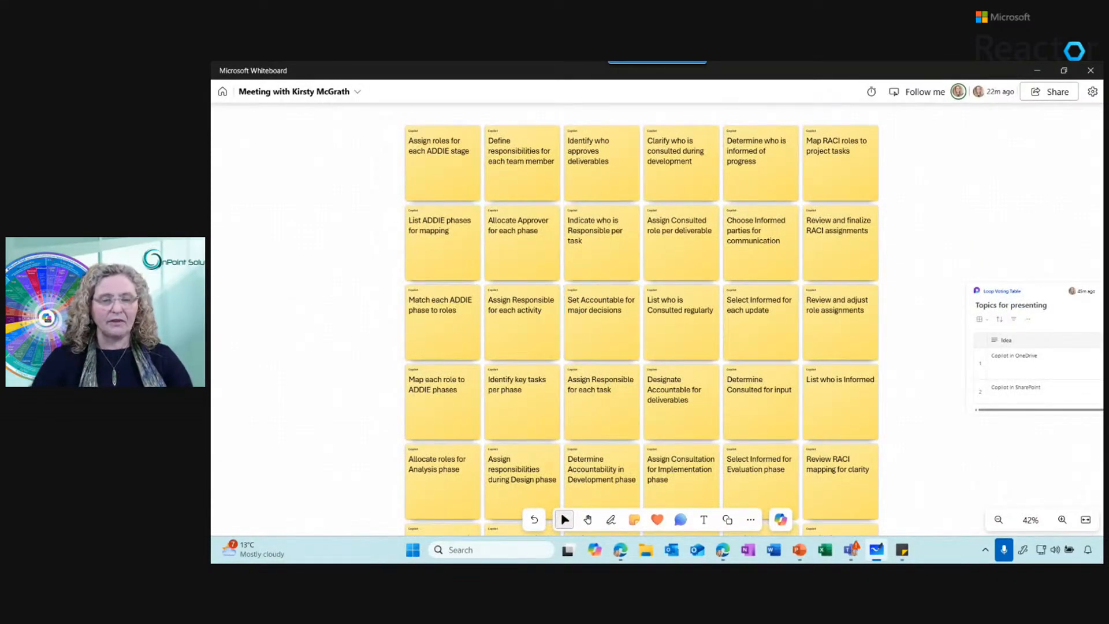
Insert notes suggested by Copilot for "how we can assign roles for each ADDIE stage" and move them beside the existing note grid
click(456, 200)
right_click(456, 200)
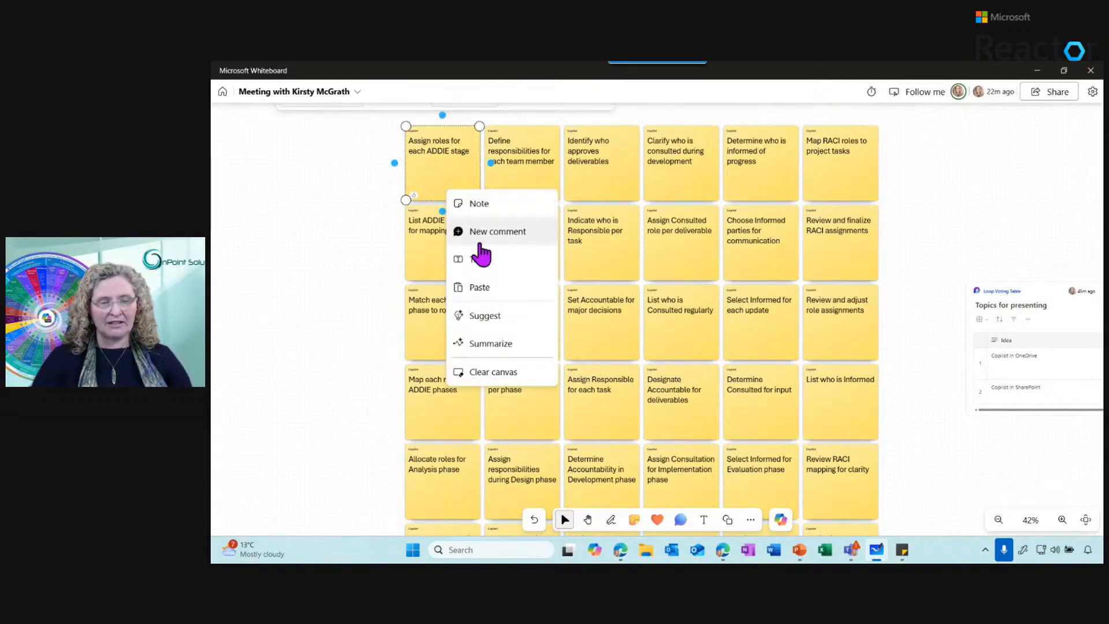
click(497, 317)
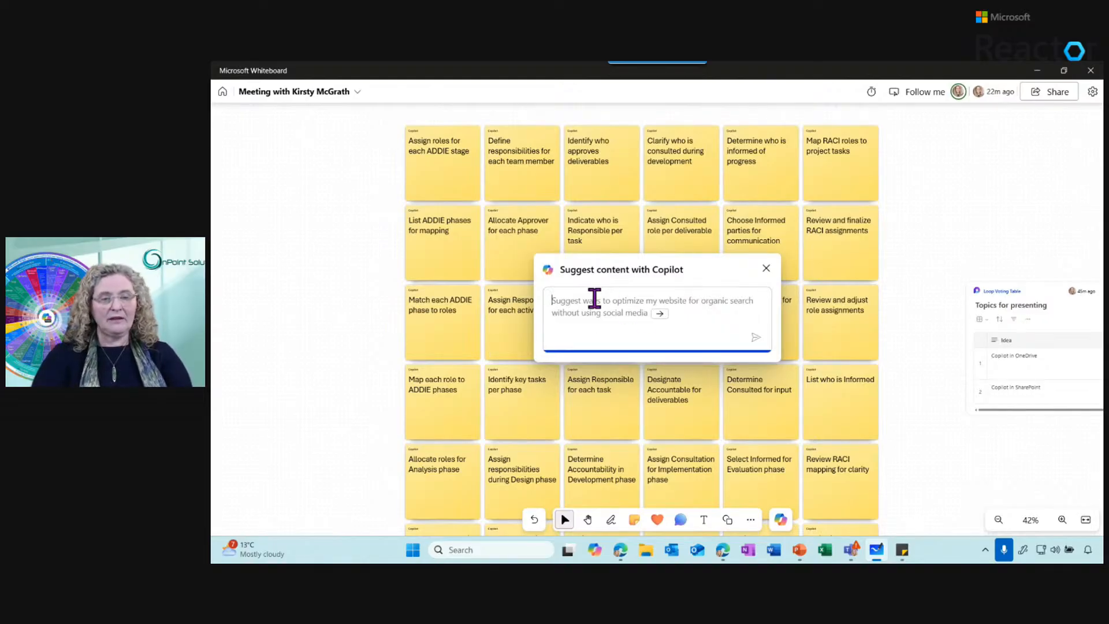
text(how we can as)
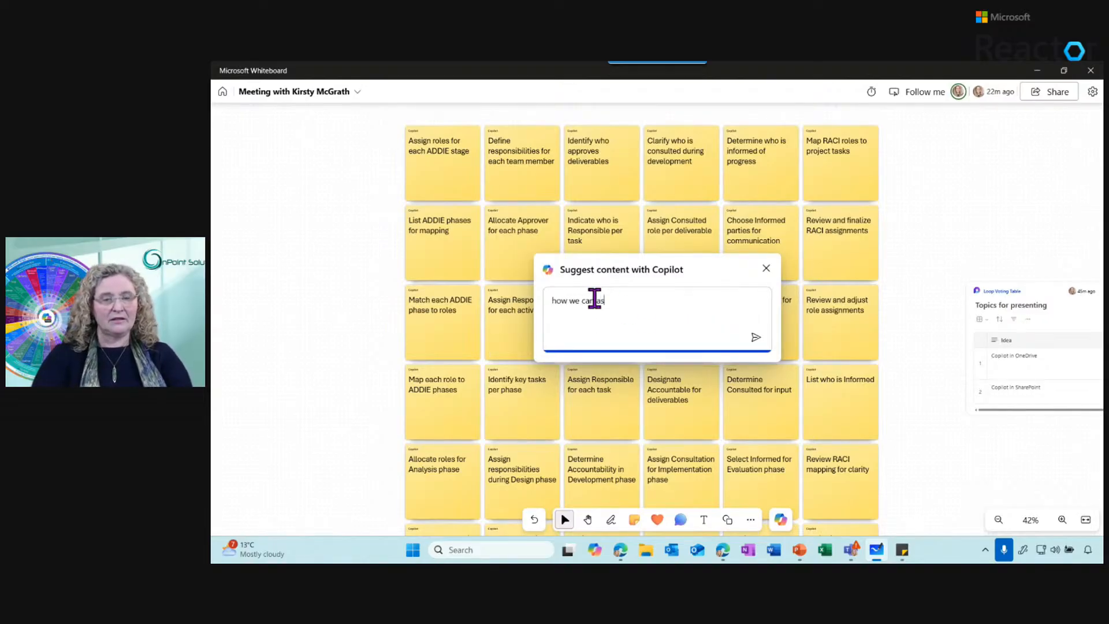
text(sign roles for eac)
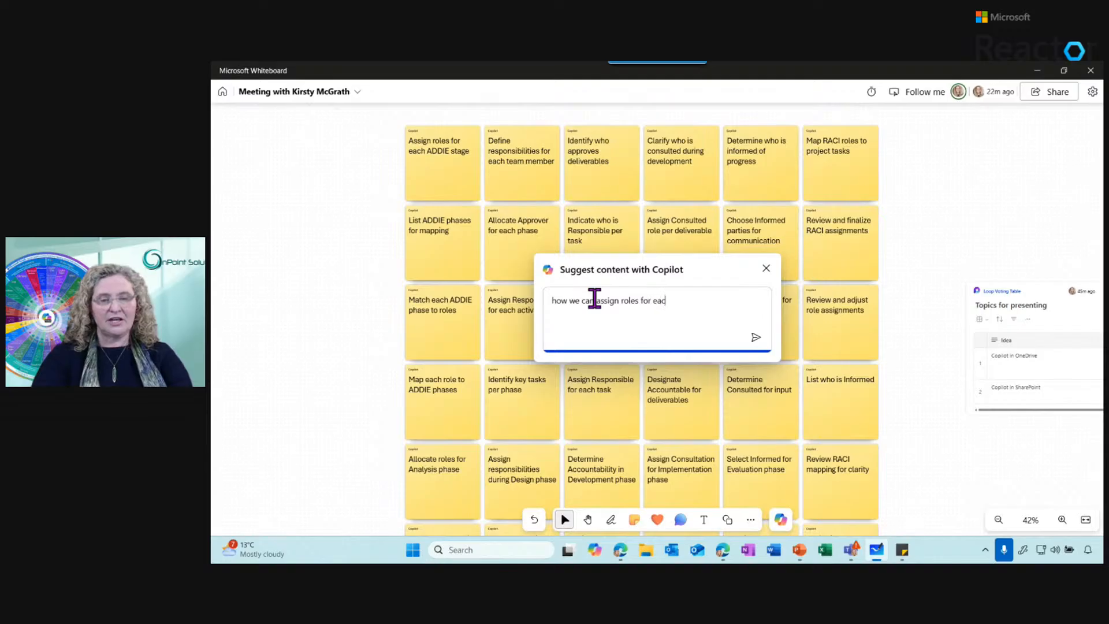
text(h ADDIE stage)
key(Return)
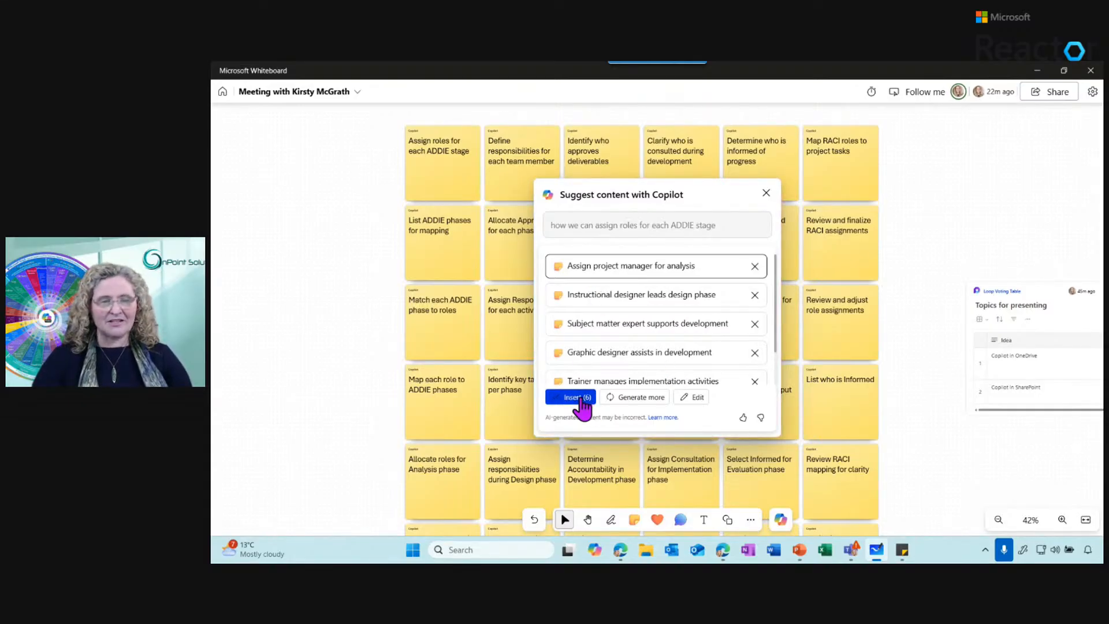
click(571, 397)
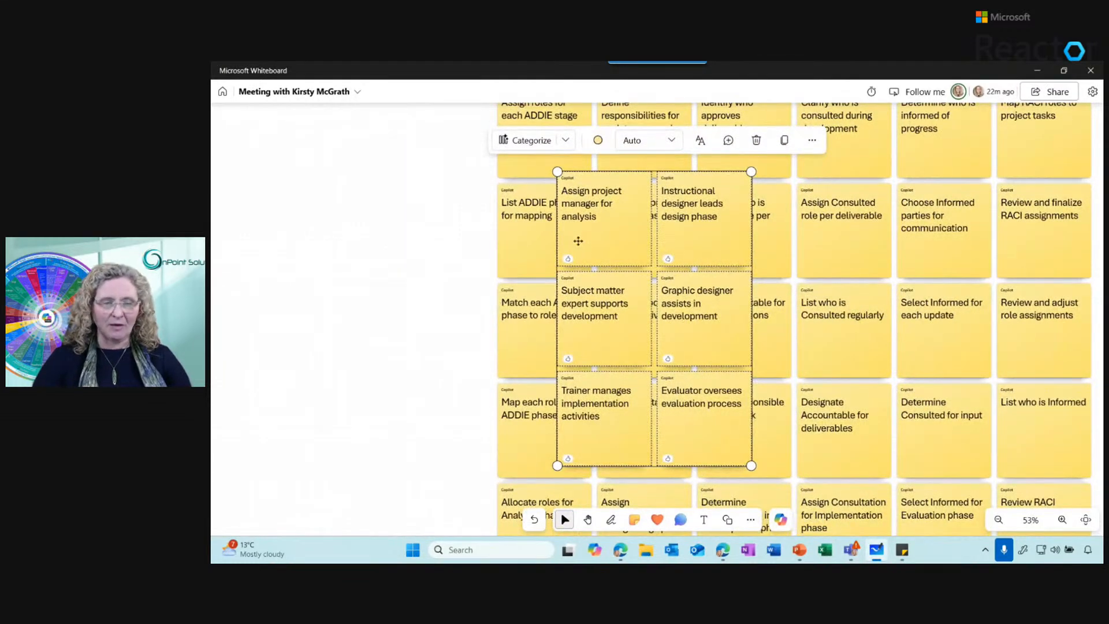
drag(566, 228, 265, 238)
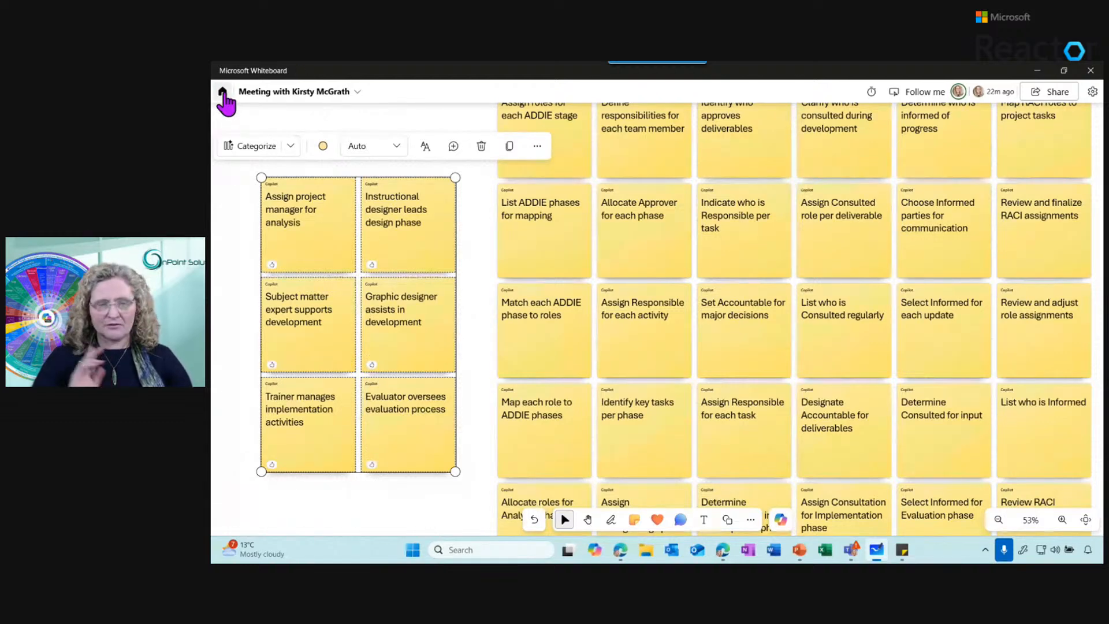
Open Whiteboard 9 from the whiteboard list and check which Copilot options are available for its meeting summary text
click(224, 95)
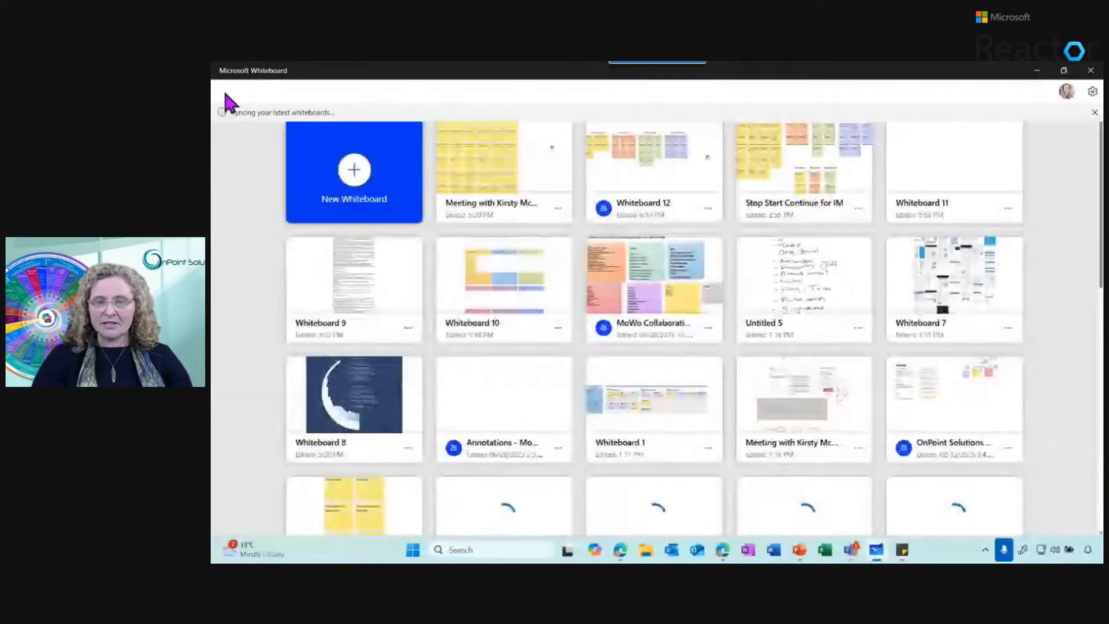
click(366, 296)
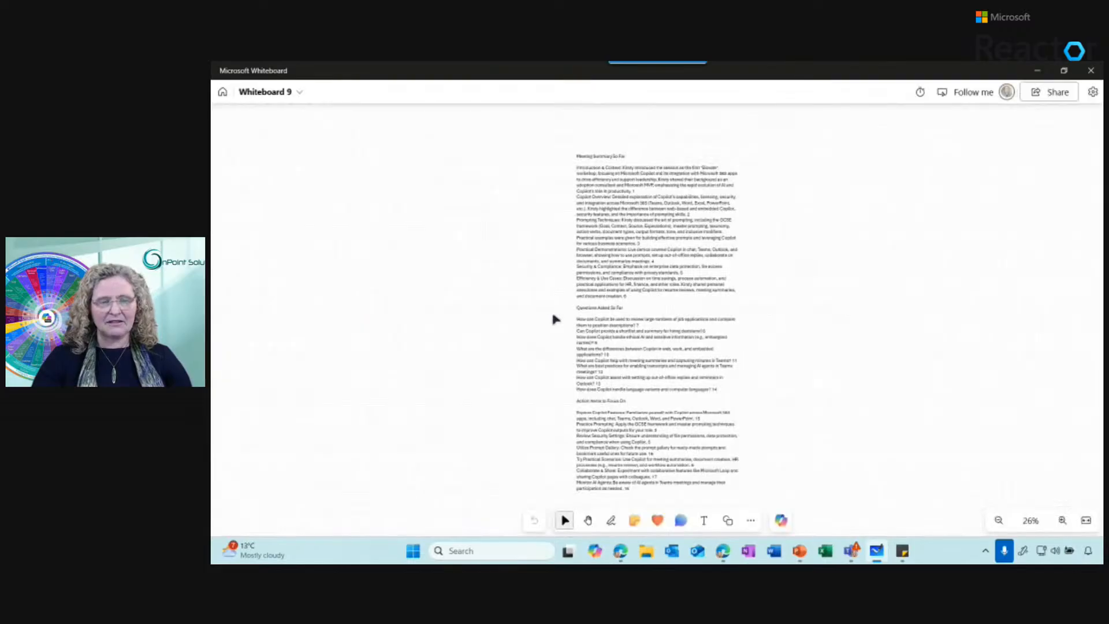
click(637, 228)
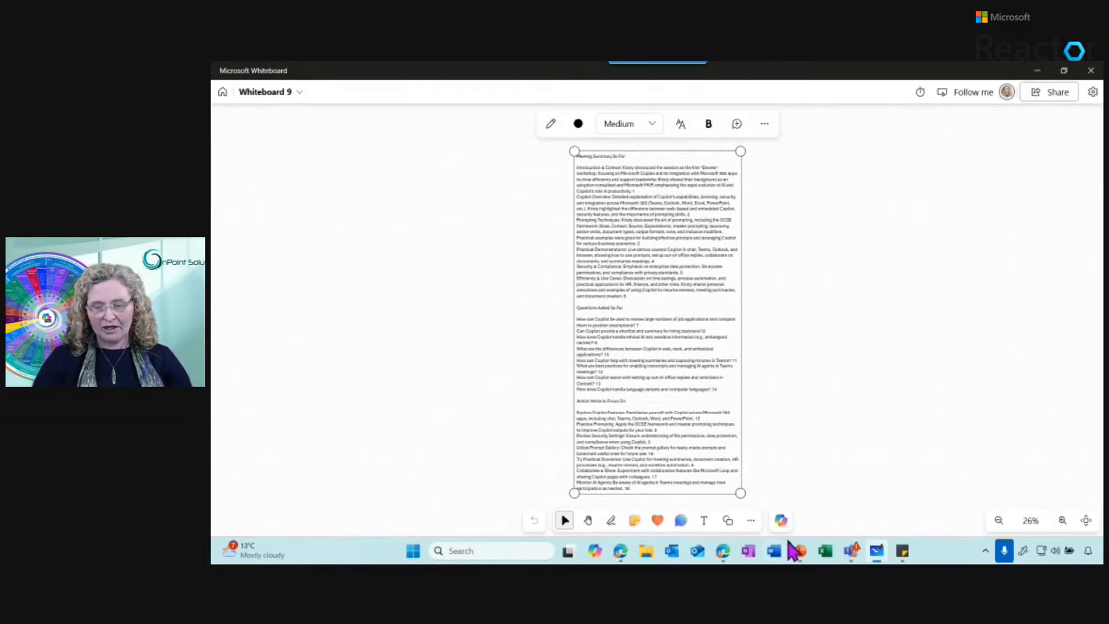
click(781, 520)
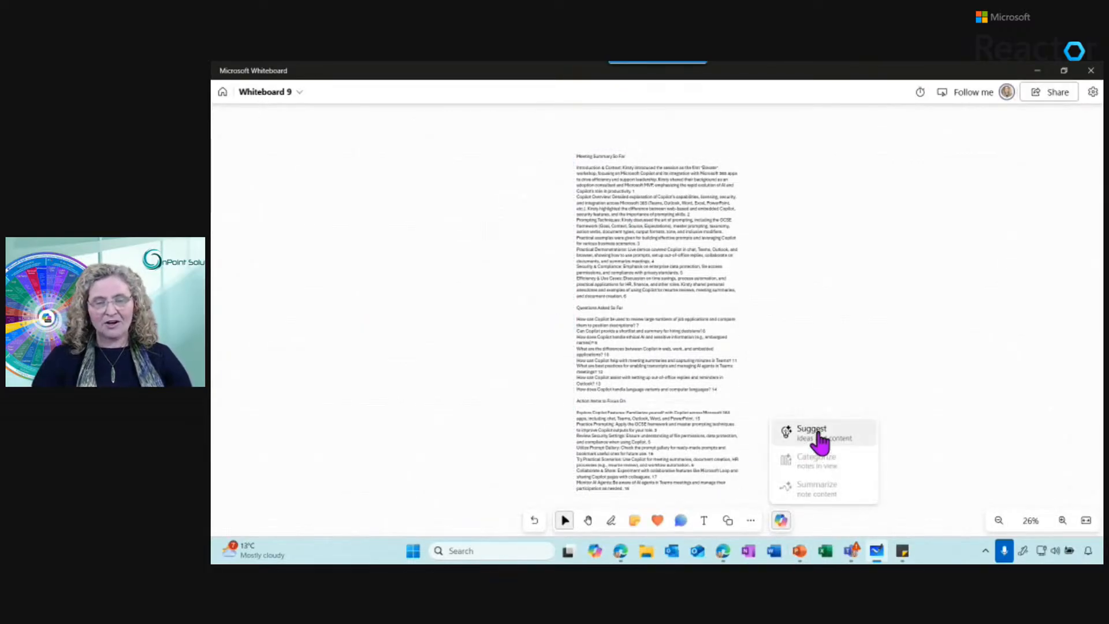
click(608, 335)
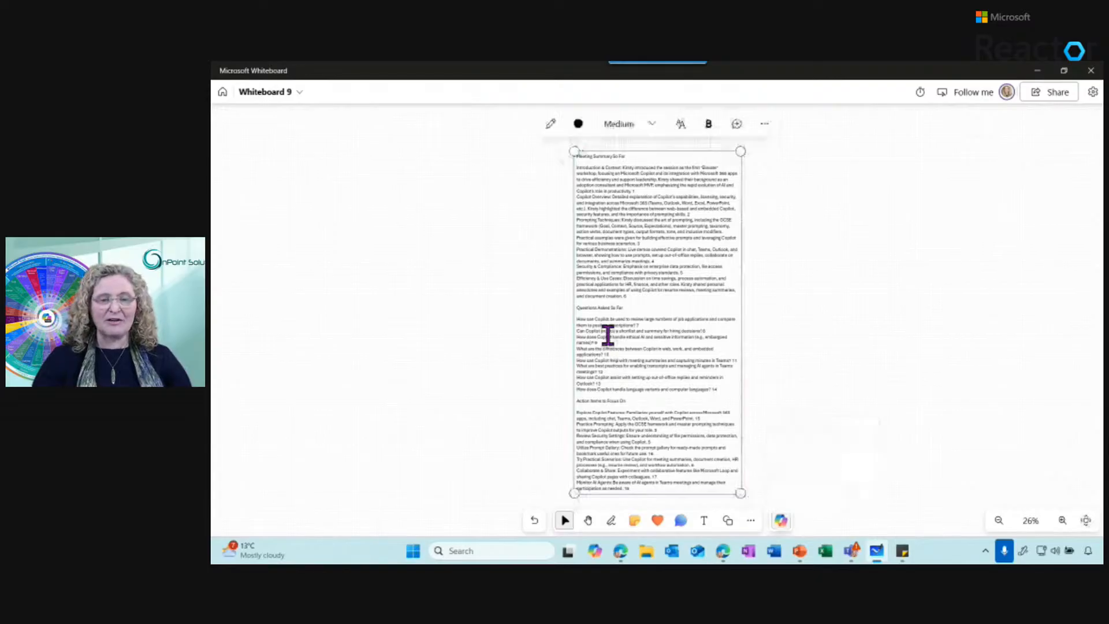
Return to the whiteboard list and open Whiteboard 8 with the dark blue chart image
click(221, 93)
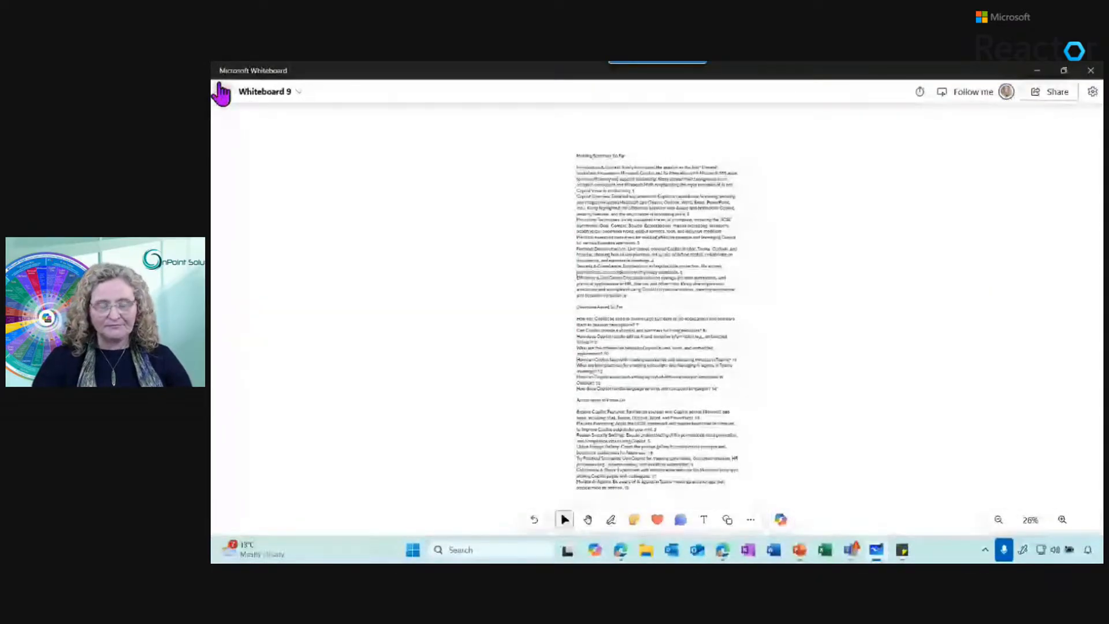
click(221, 93)
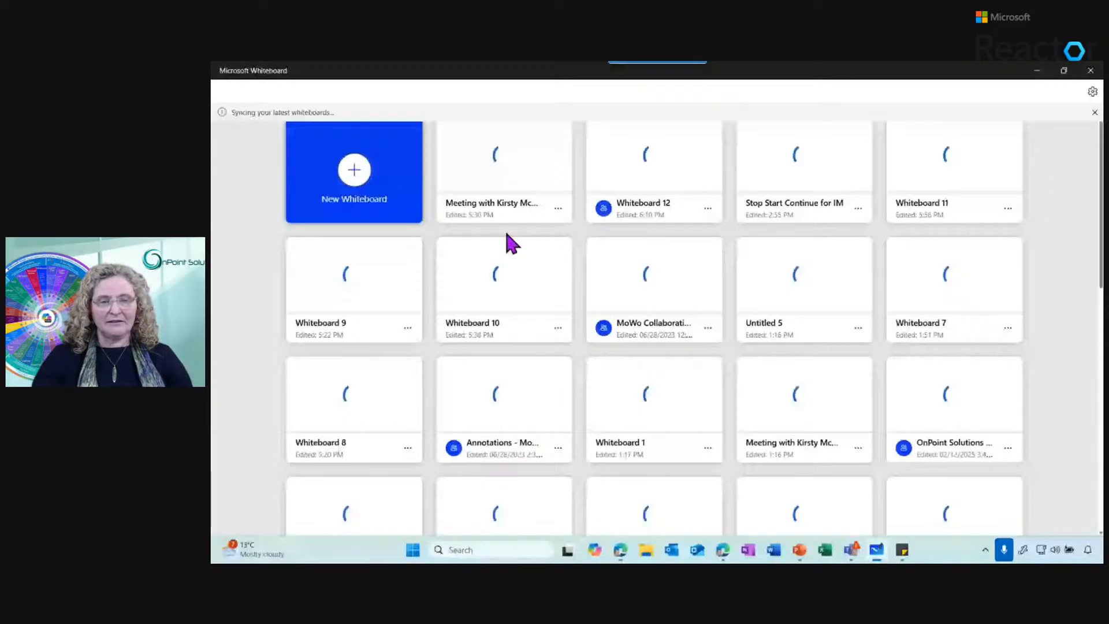
click(354, 397)
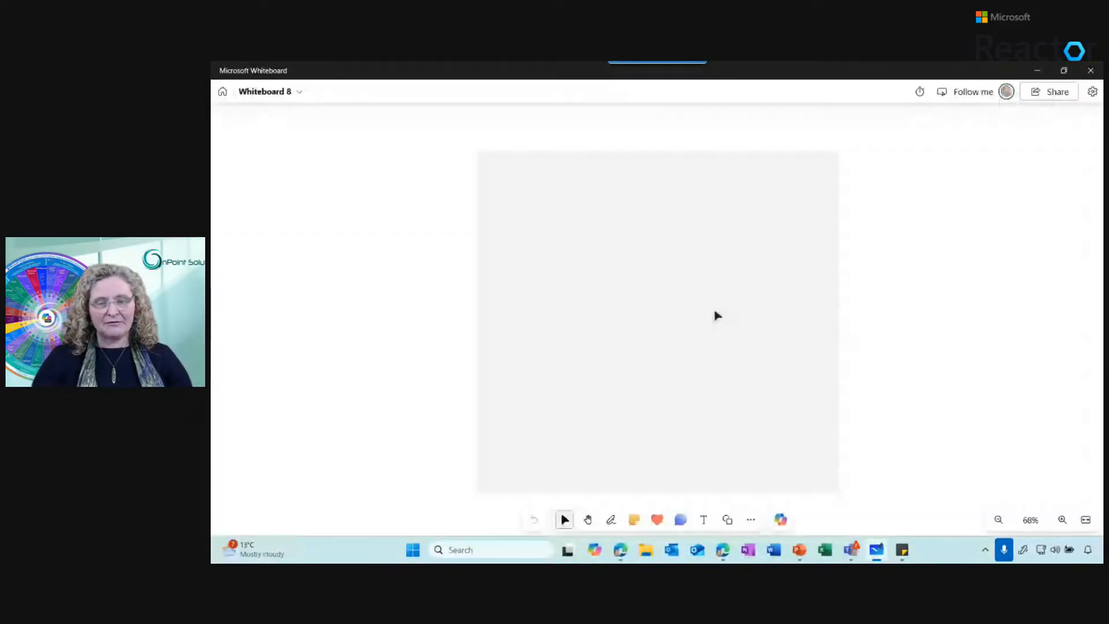
Ask Copilot to "suggest information based on what you see" for the chart image, review the suggestions and dismiss them
click(780, 519)
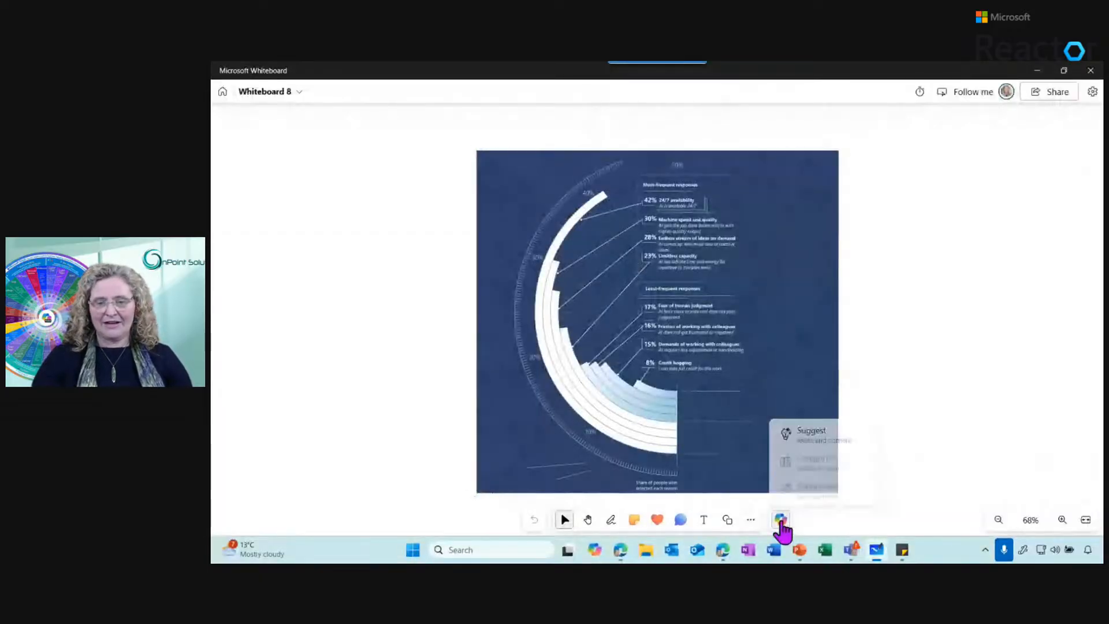
click(850, 428)
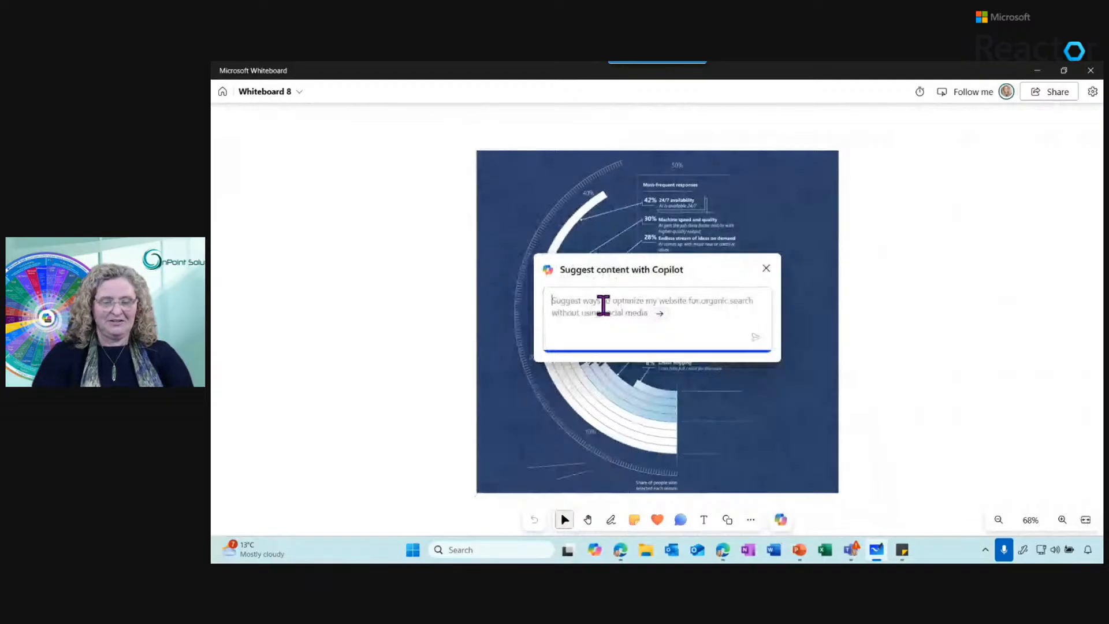
text(suggest)
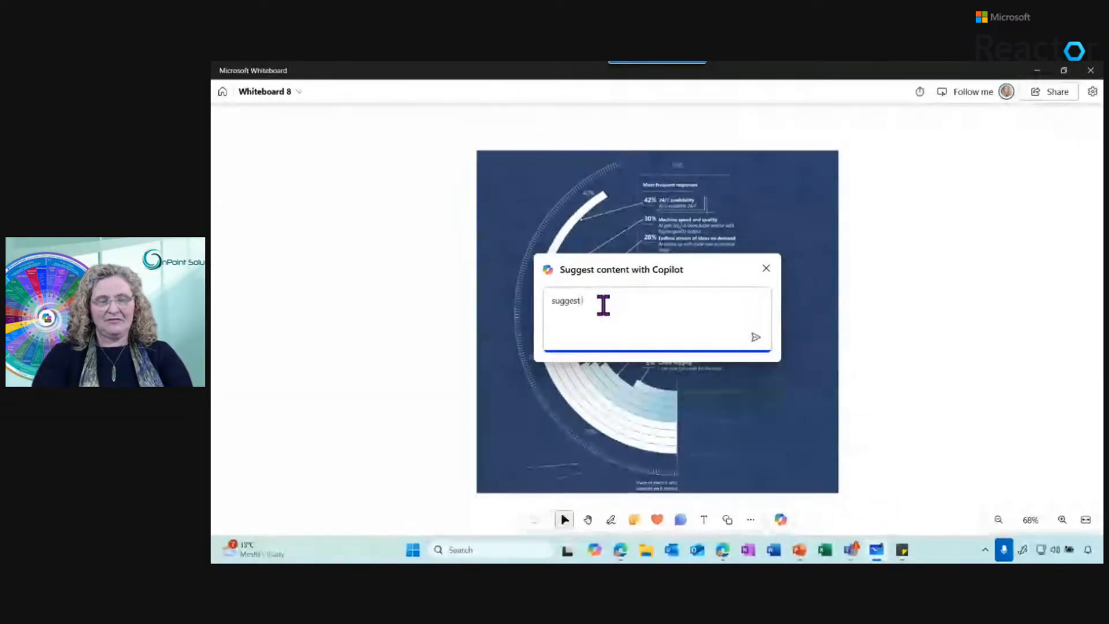
text( information base do)
key(BackSpace)
key(BackSpace)
key(BackSpace)
text(d on waht yo)
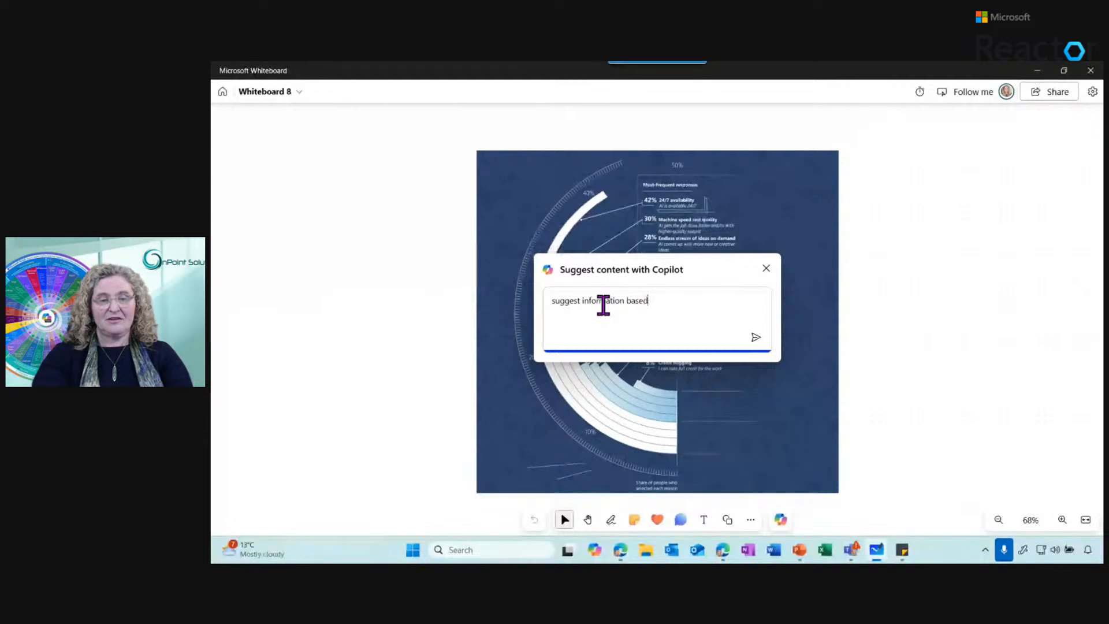
key(BackSpace)
key(BackSpace)
key(BackSpace)
key(BackSpace)
key(BackSpace)
key(BackSpace)
text(hat you see)
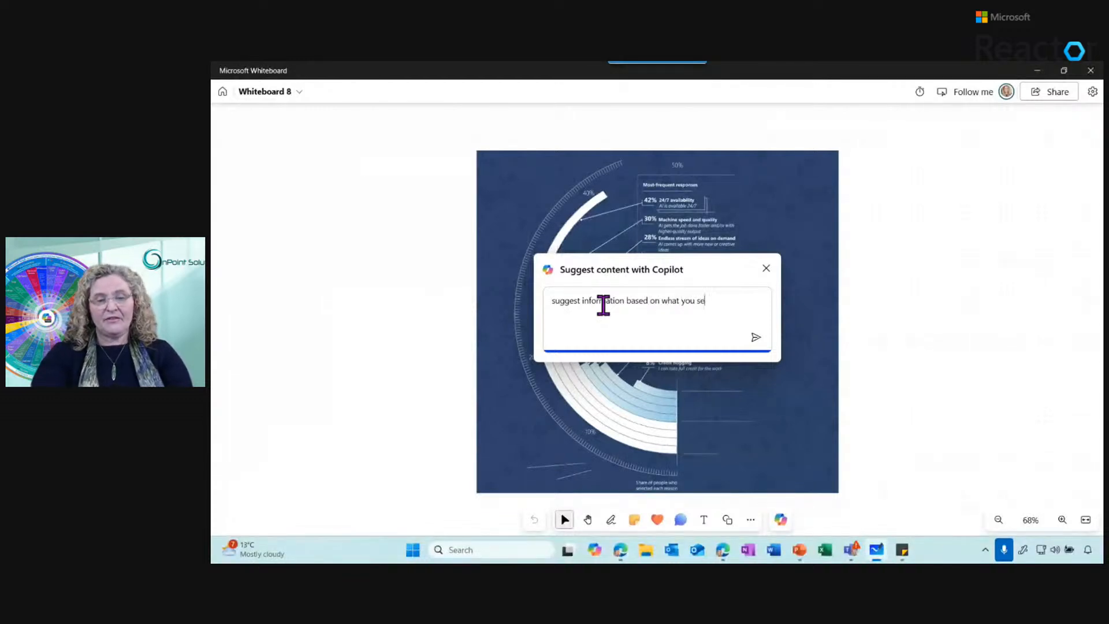
key(Return)
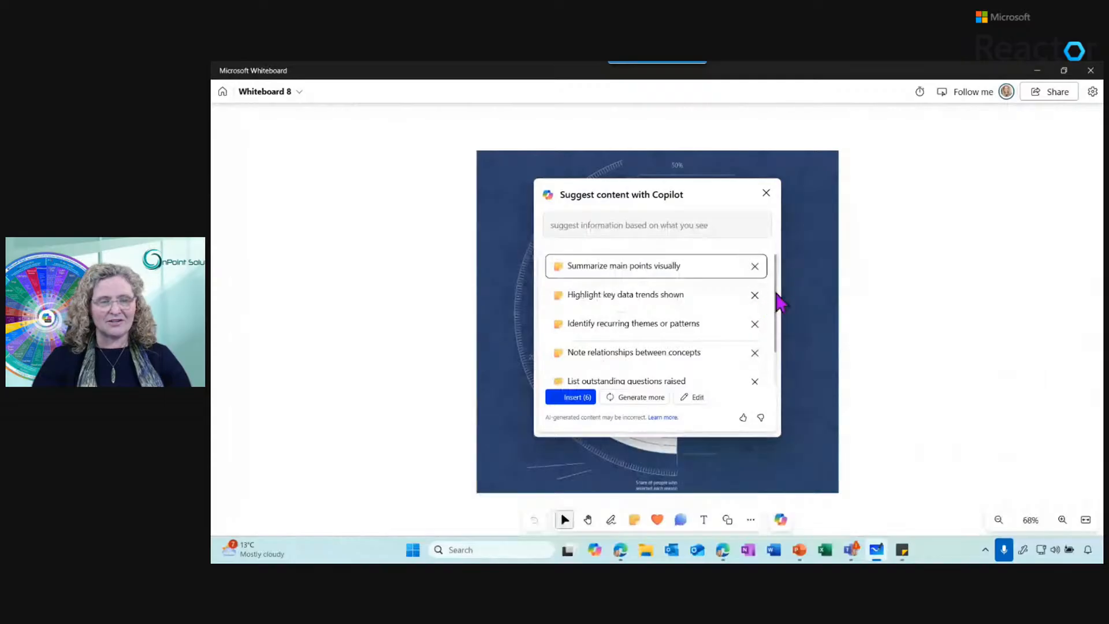
scroll(777, 324, down, 2)
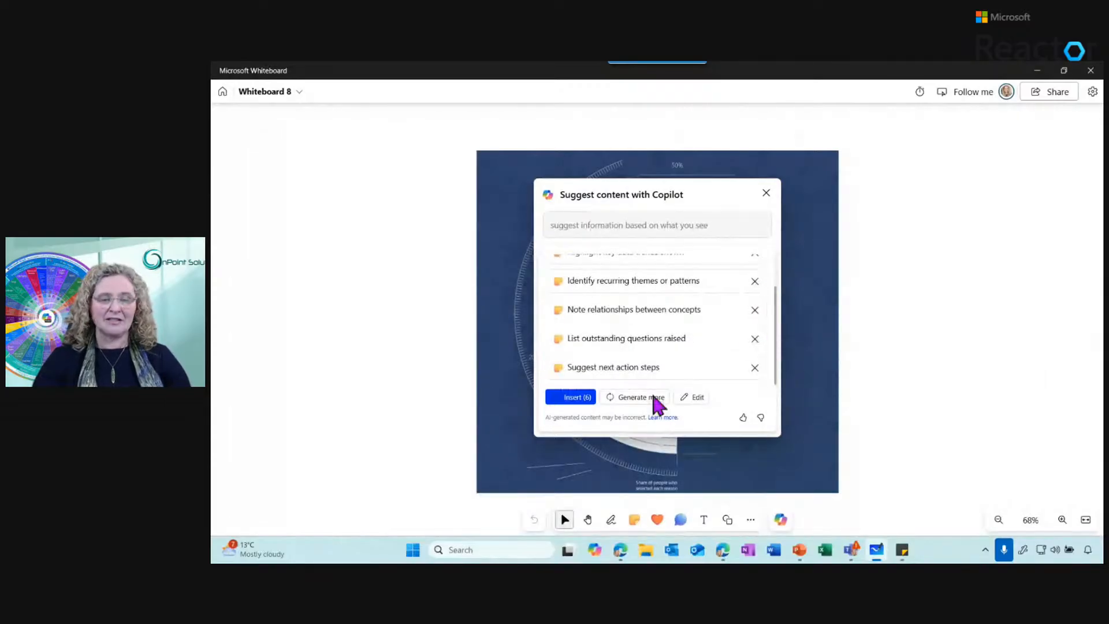
click(764, 201)
View the storyboarding template in Whiteboard 10 and open the MoWo Collaboration Contract whiteboard from the whiteboard list
click(226, 91)
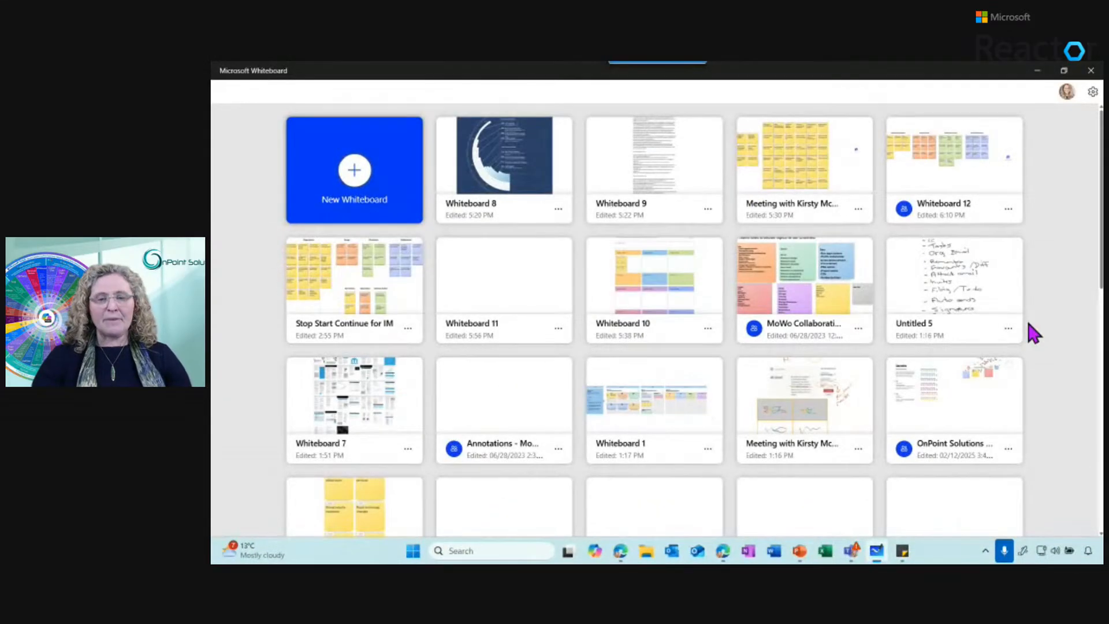
click(630, 297)
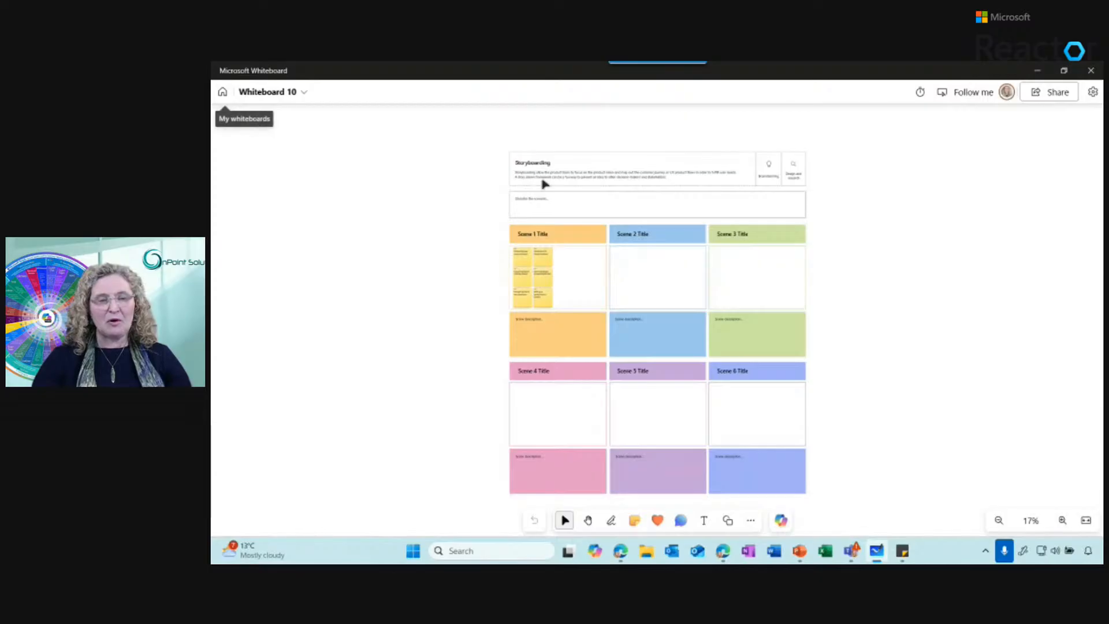
click(551, 273)
click(223, 91)
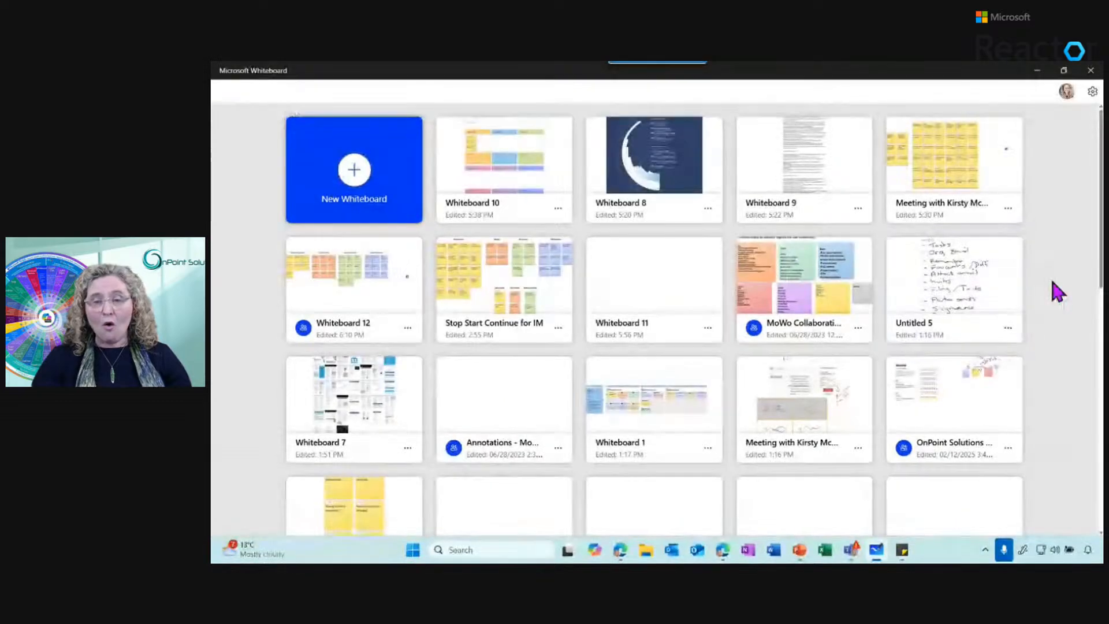
click(799, 289)
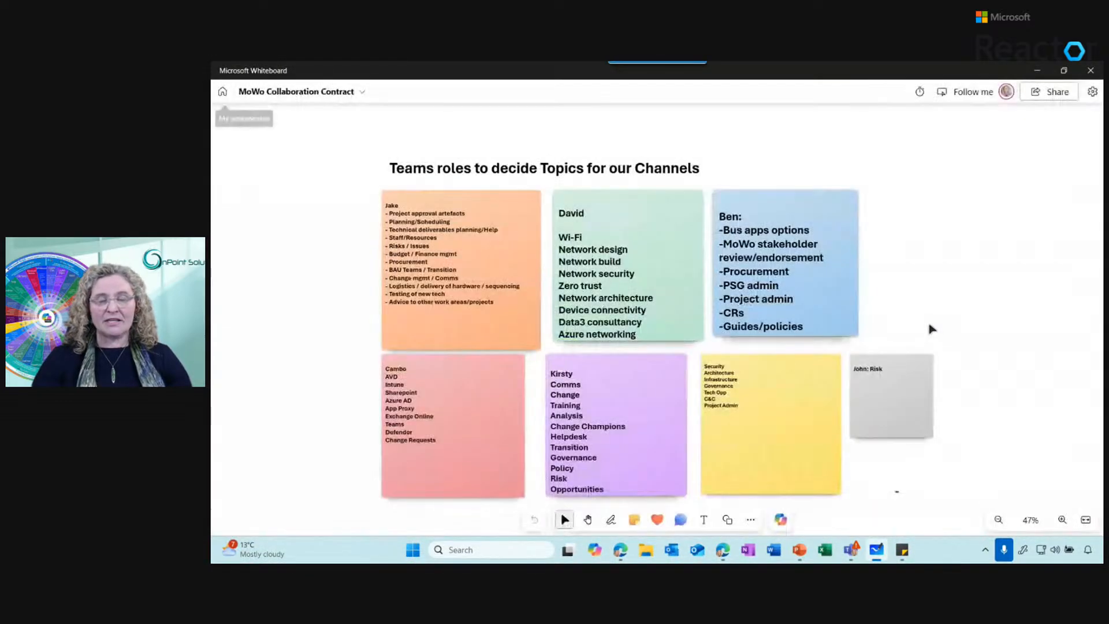
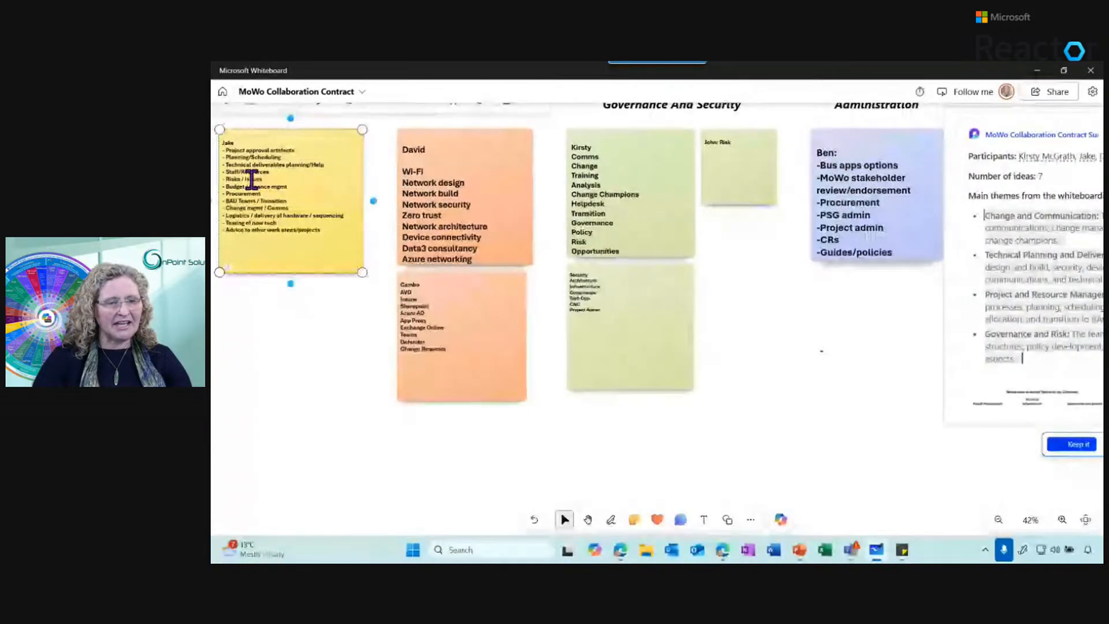
Look over the team's notes in each topic column and the themes in the adjacent summary on the collaboration contract board
click(415, 195)
click(586, 214)
click(877, 235)
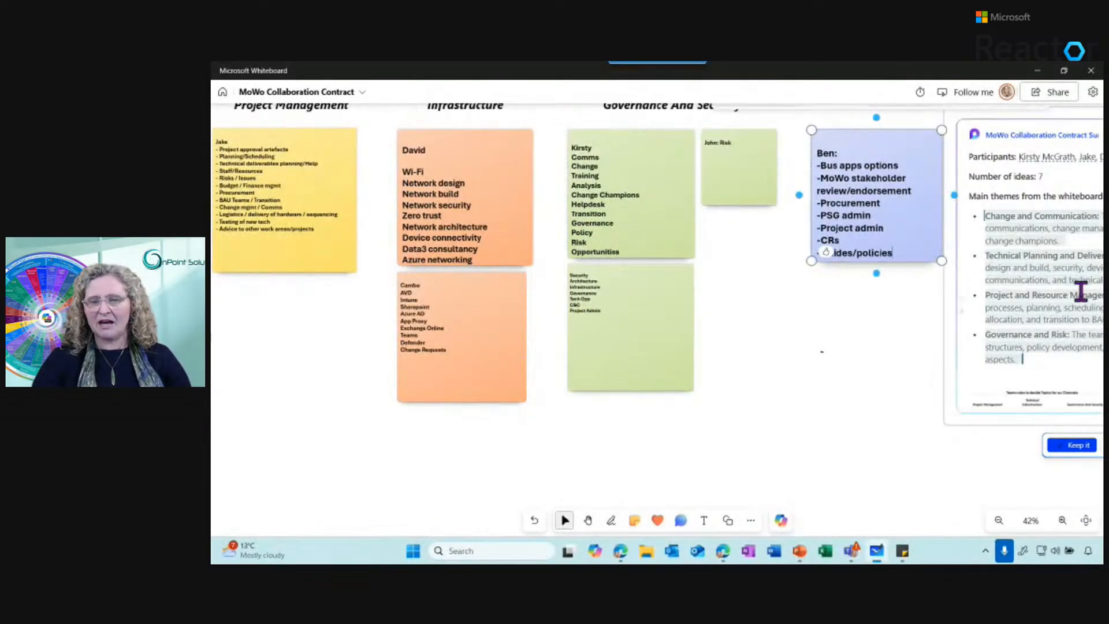
drag(987, 215, 1042, 359)
click(728, 383)
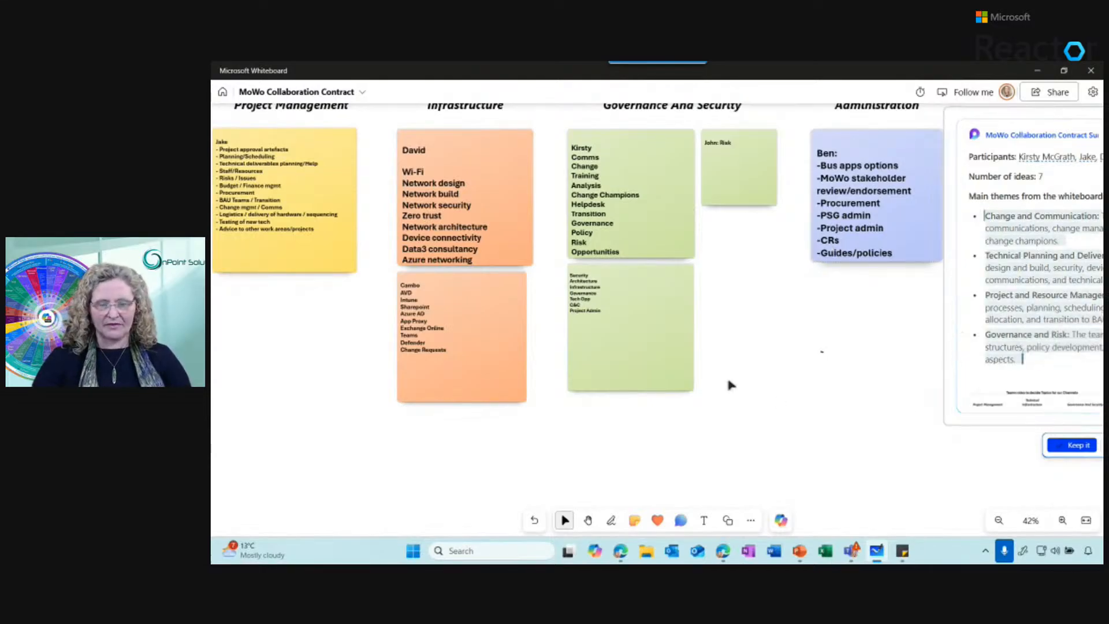
Ask Copilot to suggest the "top 6 Microsoft Teams Channels for communication & collaboration" based on the pasted summary themes
click(781, 519)
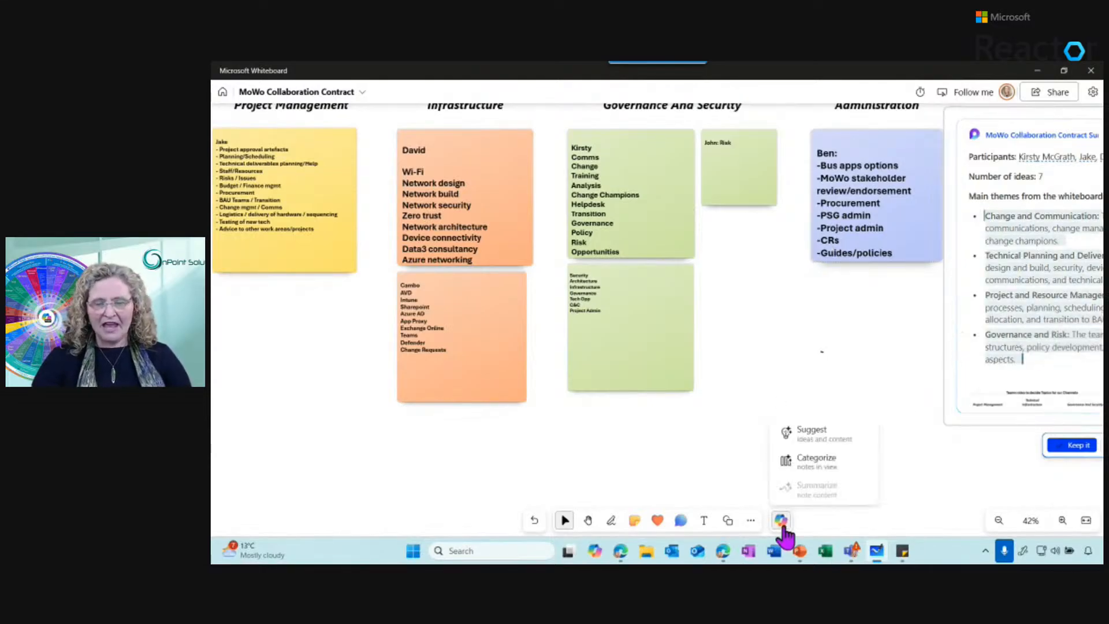
click(826, 436)
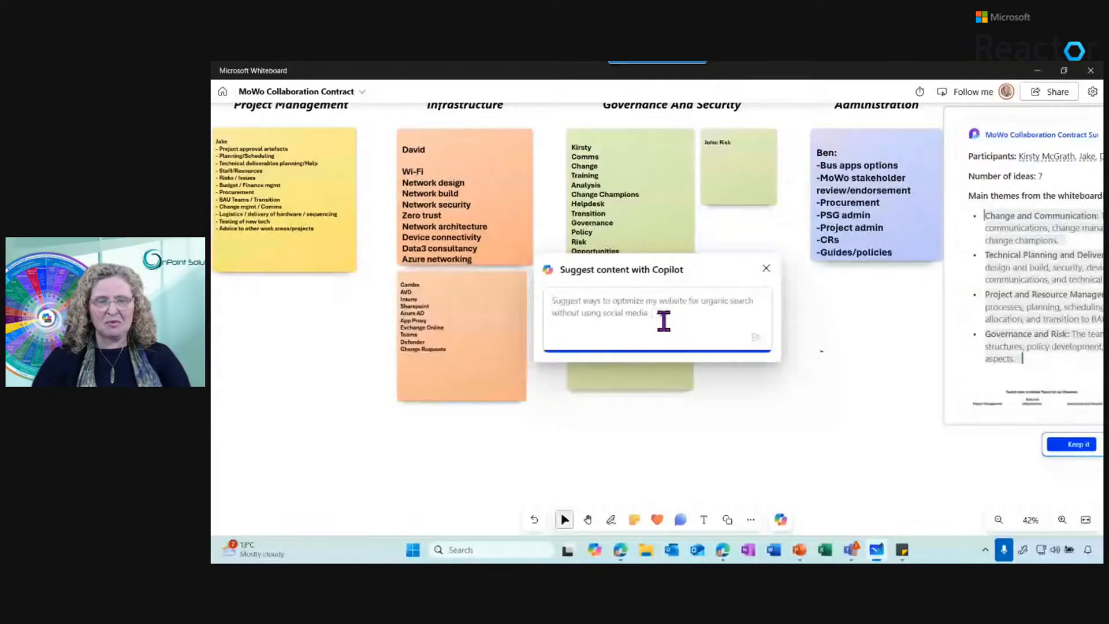
text(Change and Communication: The team mapped out responsibilities around communications, change management, training, adoption, and the role of change champions. Technical Planning and Delivery: The team outlined areas related to network design and build, security, device connectivity, Azure services, unified communications, and technical deliverables. Project and Resource Management: The team considered project approval processes, planning, scheduling, procurement, budgeting, logistics, staff allocation, and transition to BAU teams. Governance and Risk: The team explored risk management, governance structures, policy development, security architecture, and administrative aspects.)
key(alt+Tab)
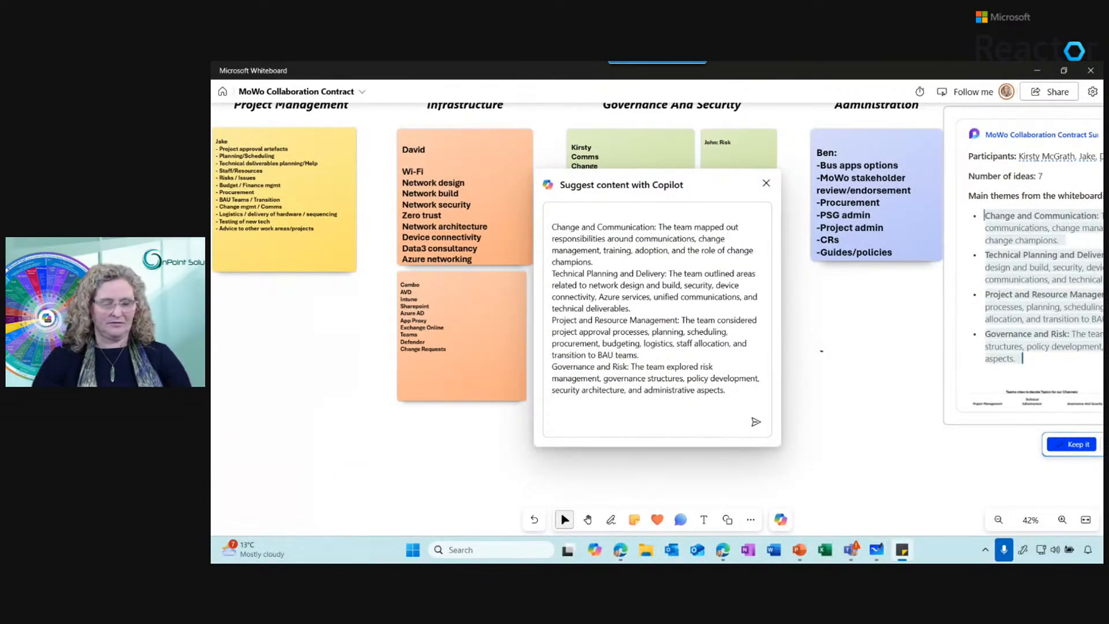
click(559, 209)
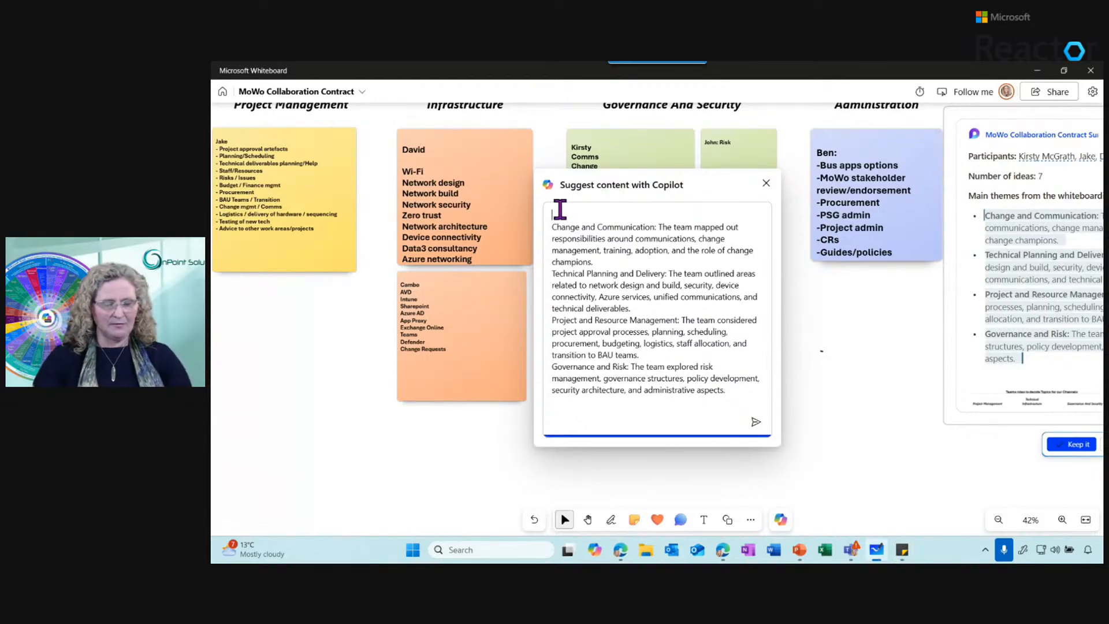
text(From the following content, help me decide what top 6 Microsoft Teams Channels for communication & collaboration would work:)
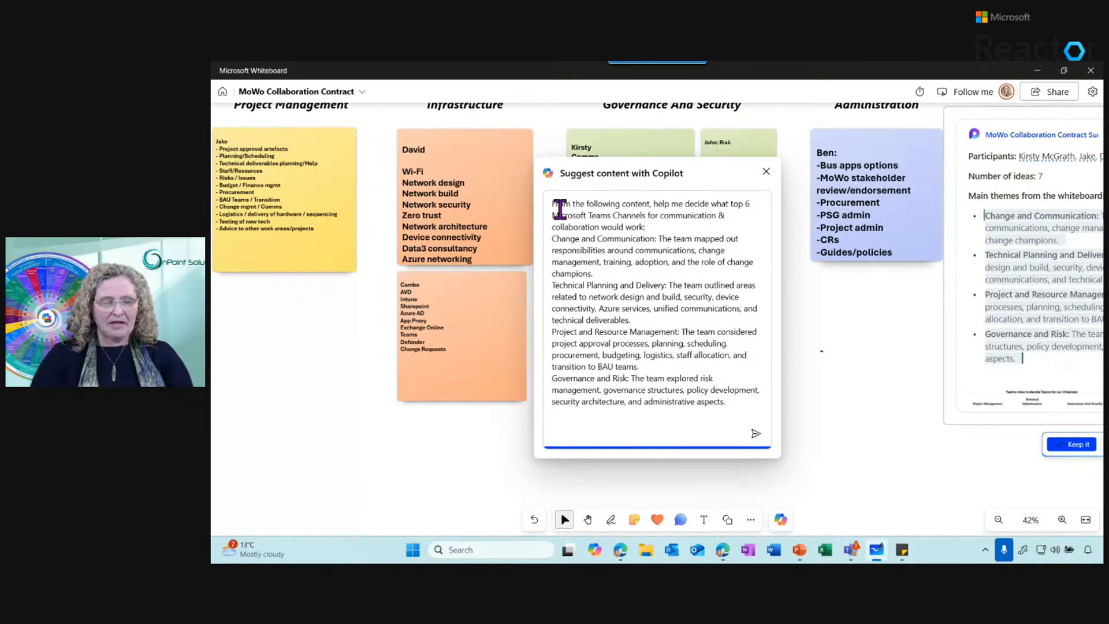
key(Return)
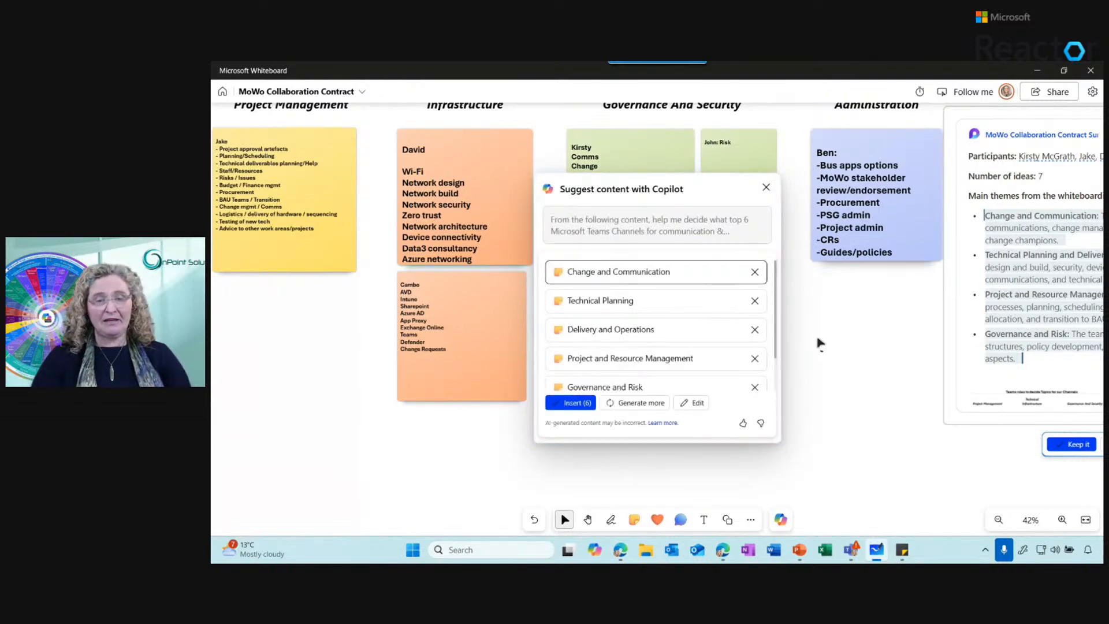
drag(776, 296, 777, 349)
click(574, 405)
click(651, 173)
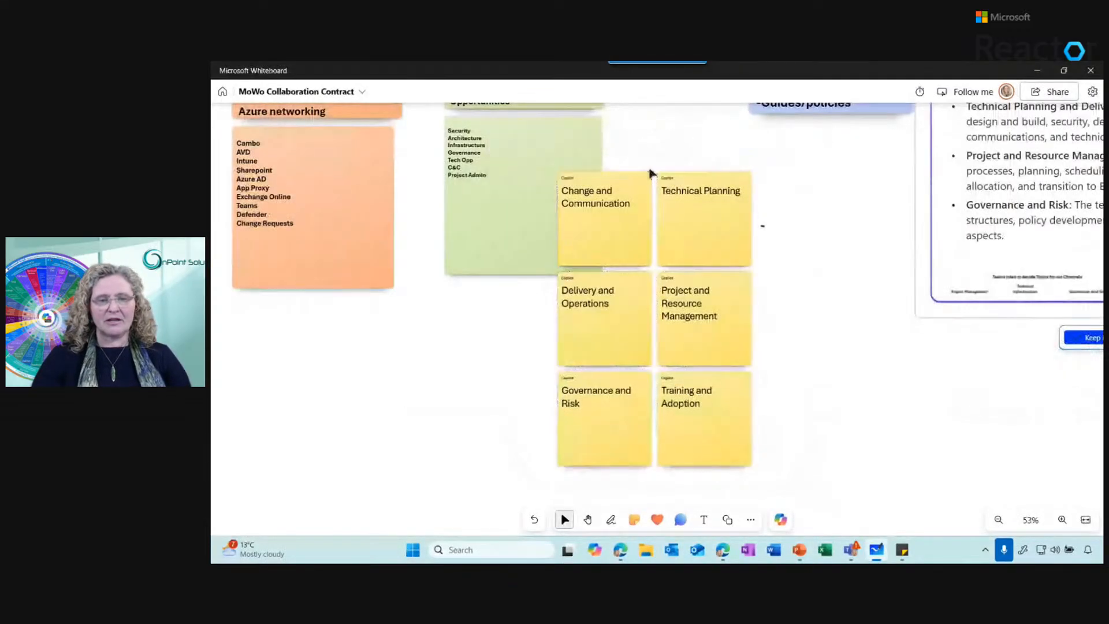
Select the six inserted channel notes together and move them clear of the green note into empty space
click(668, 186)
drag(773, 476, 555, 173)
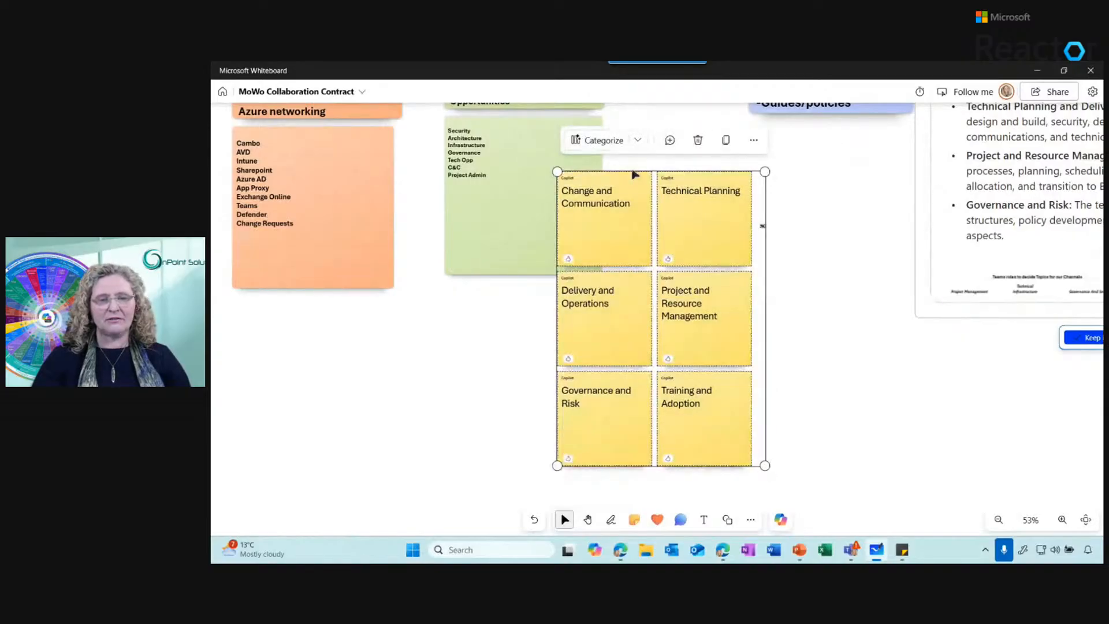
drag(632, 170, 755, 231)
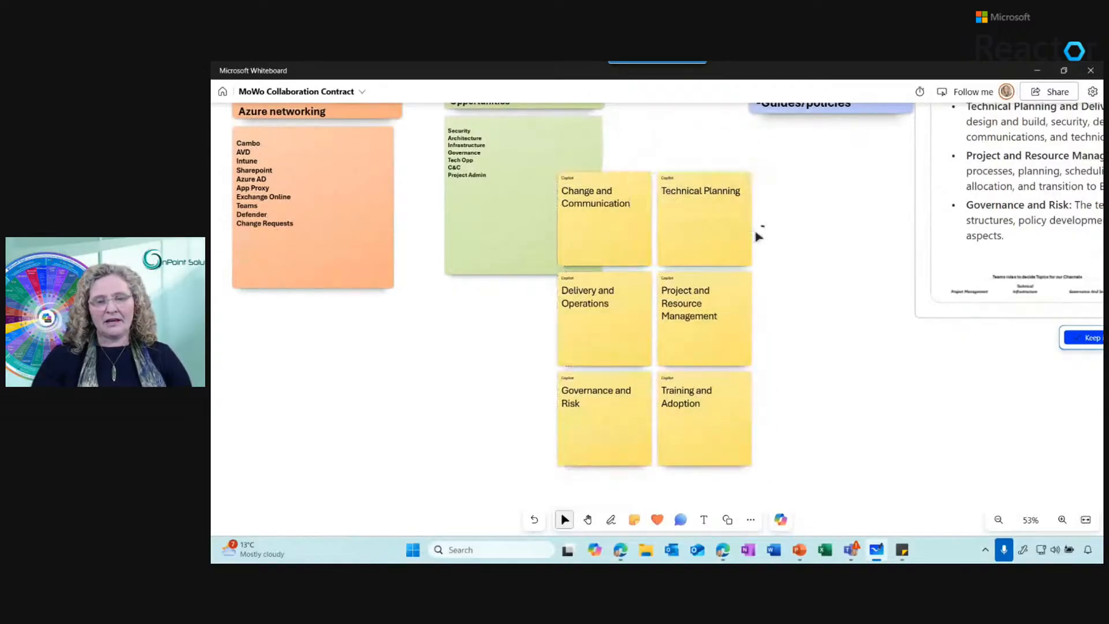
drag(810, 489, 527, 162)
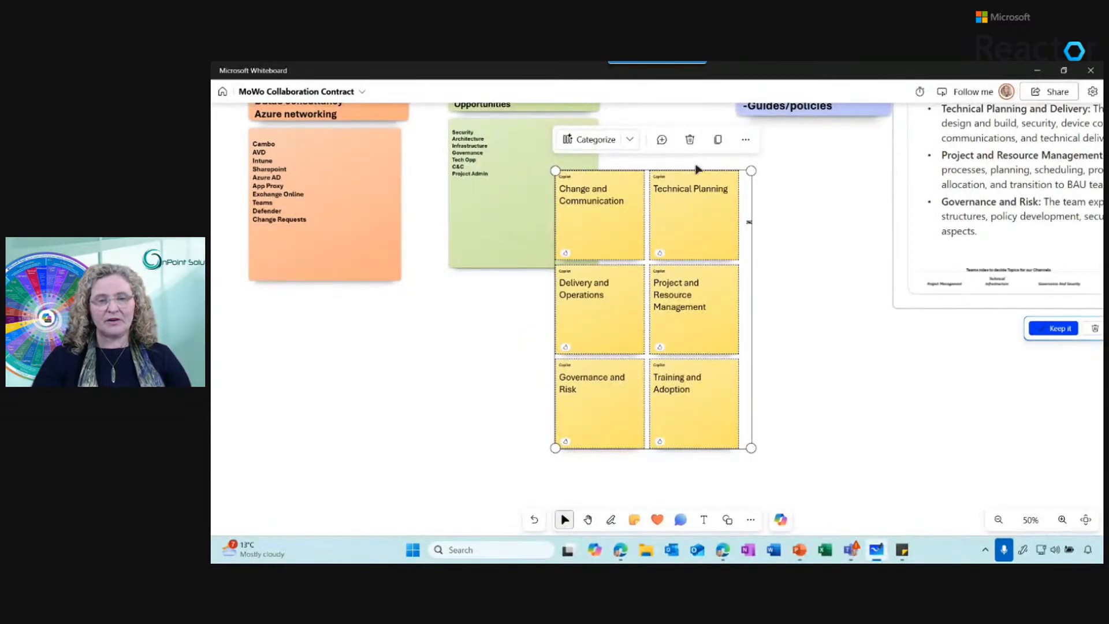
drag(697, 175, 830, 239)
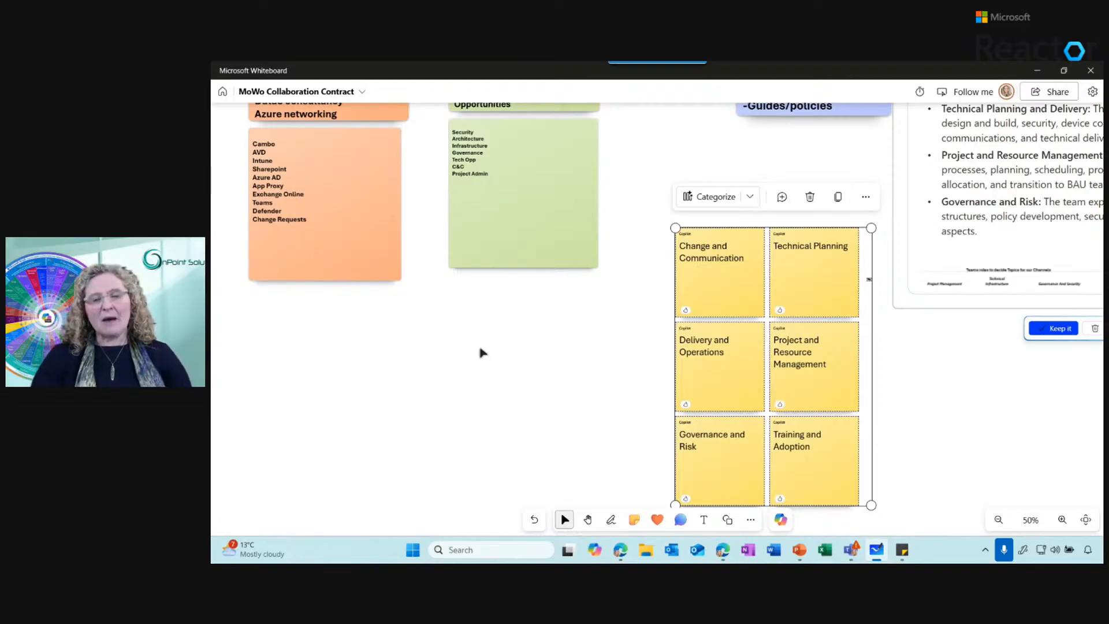
Return to the whiteboard list, create a new blank whiteboard and open the template gallery
click(226, 94)
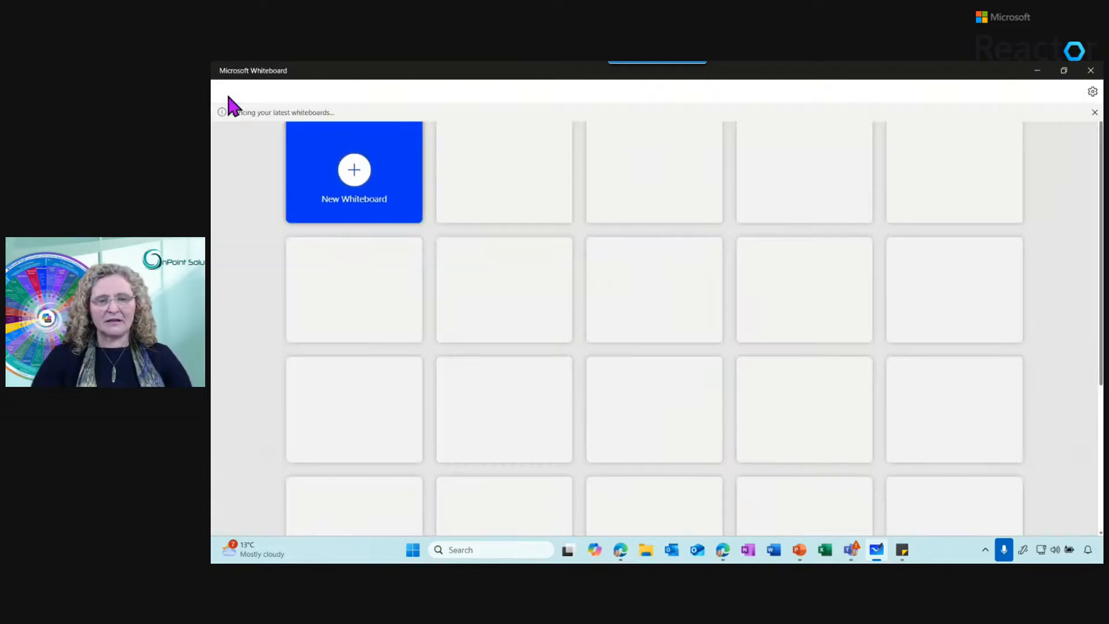
click(353, 176)
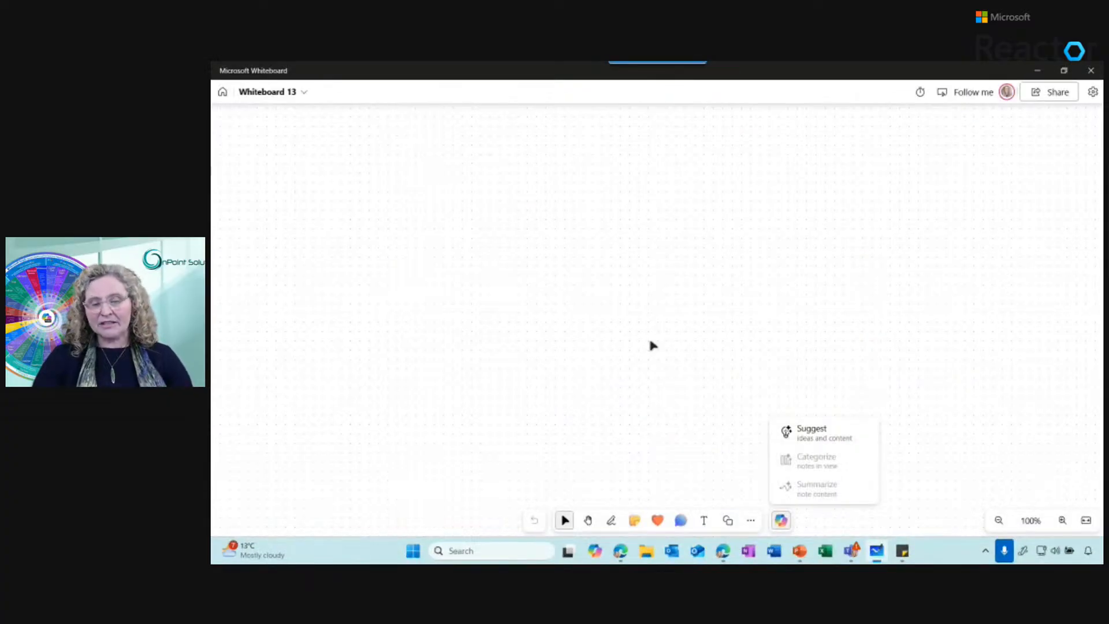
click(750, 521)
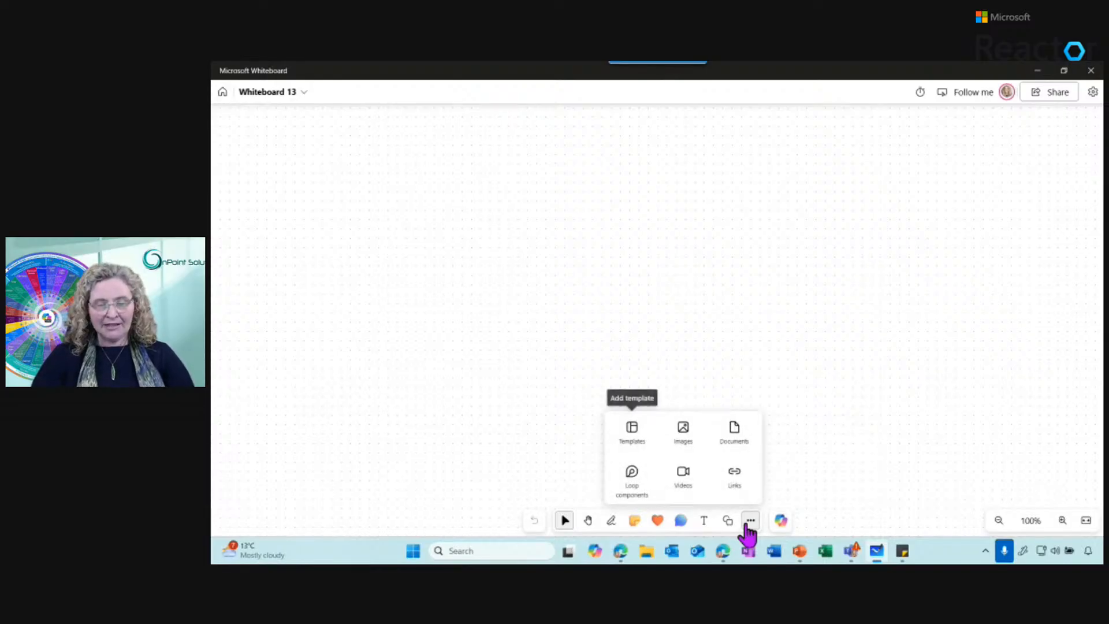
click(635, 440)
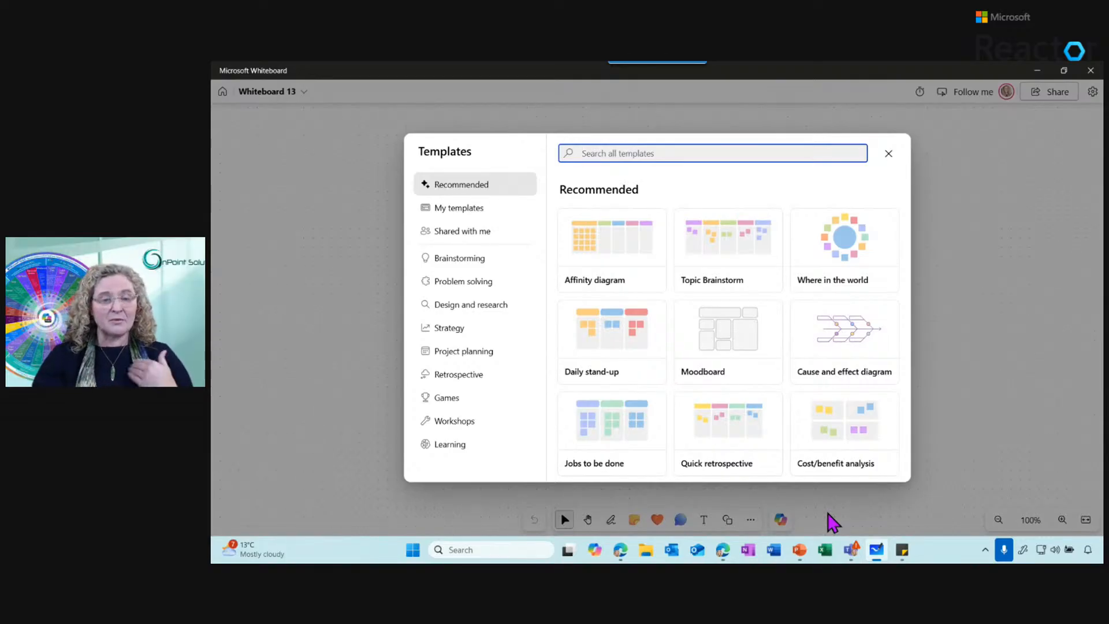
Browse the Brainstorming, Problem solving, Design and research, and Strategy template categories
click(472, 257)
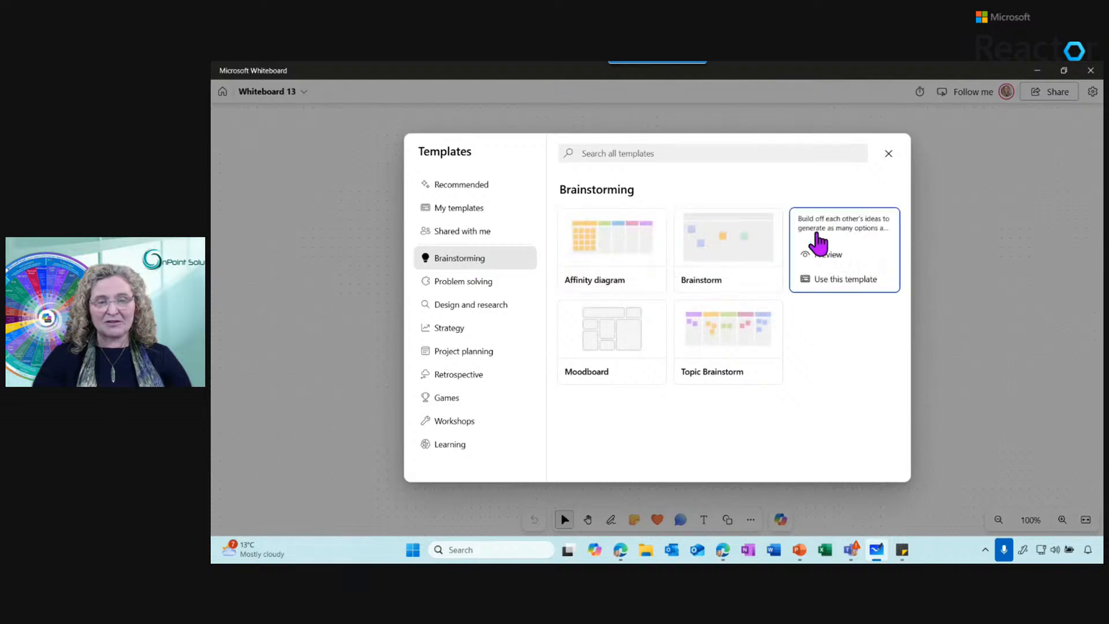
click(475, 295)
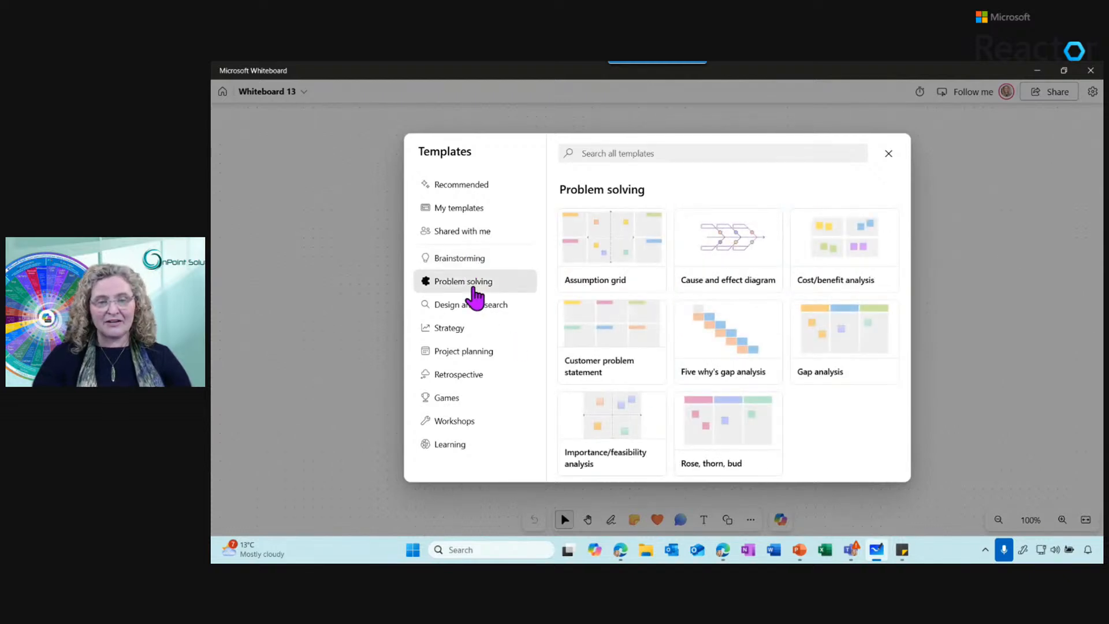
click(474, 308)
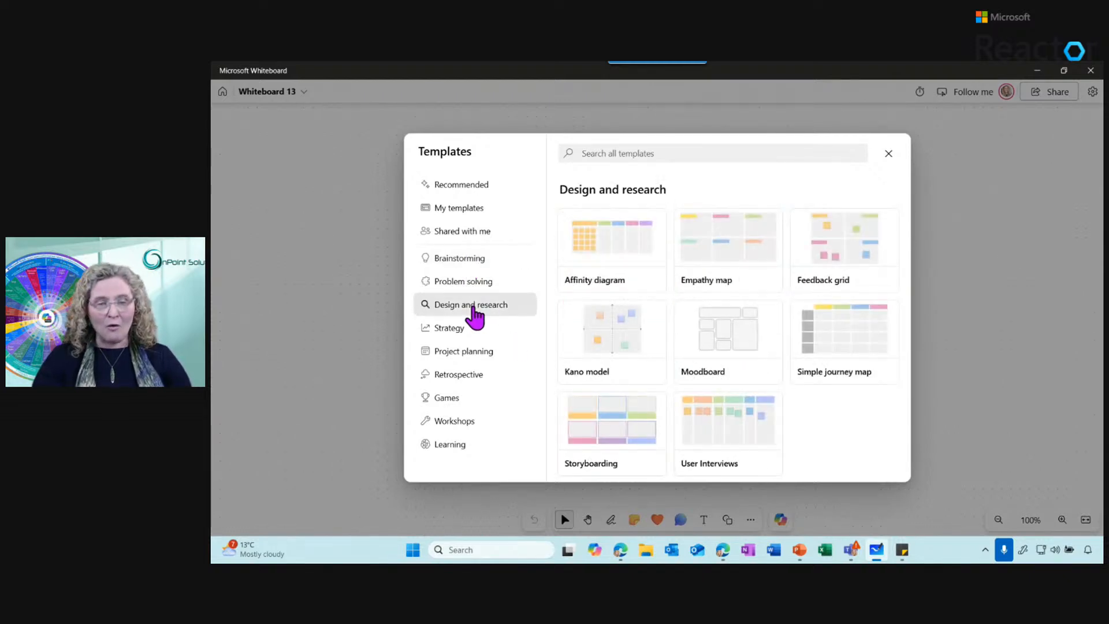
click(456, 335)
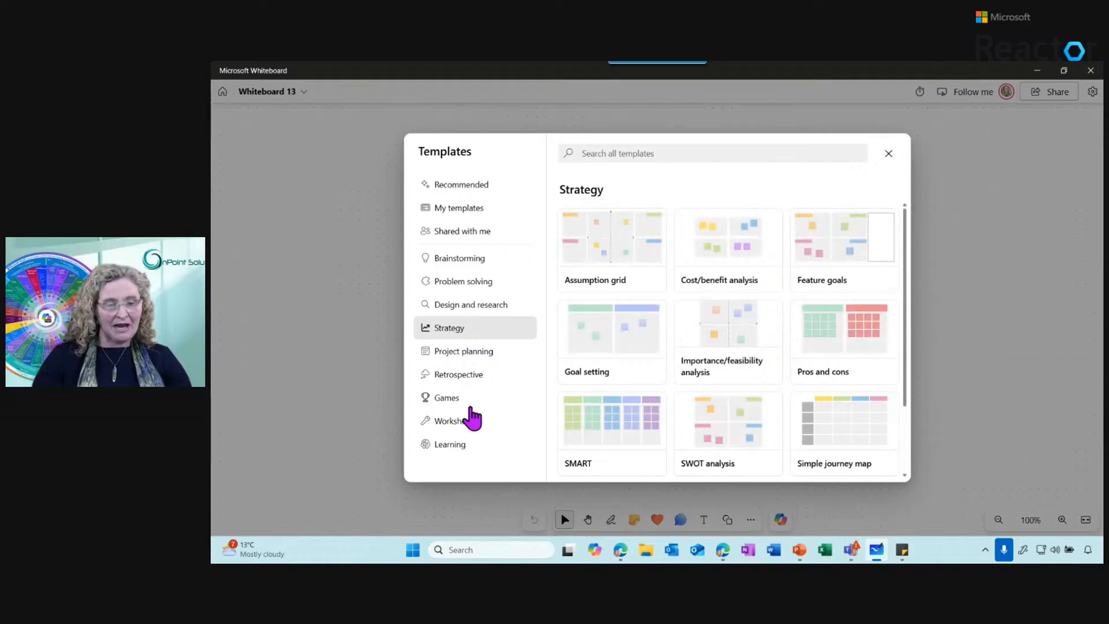
Preview the "Two truths, one lie" template in the Games category and add it to the board
click(455, 406)
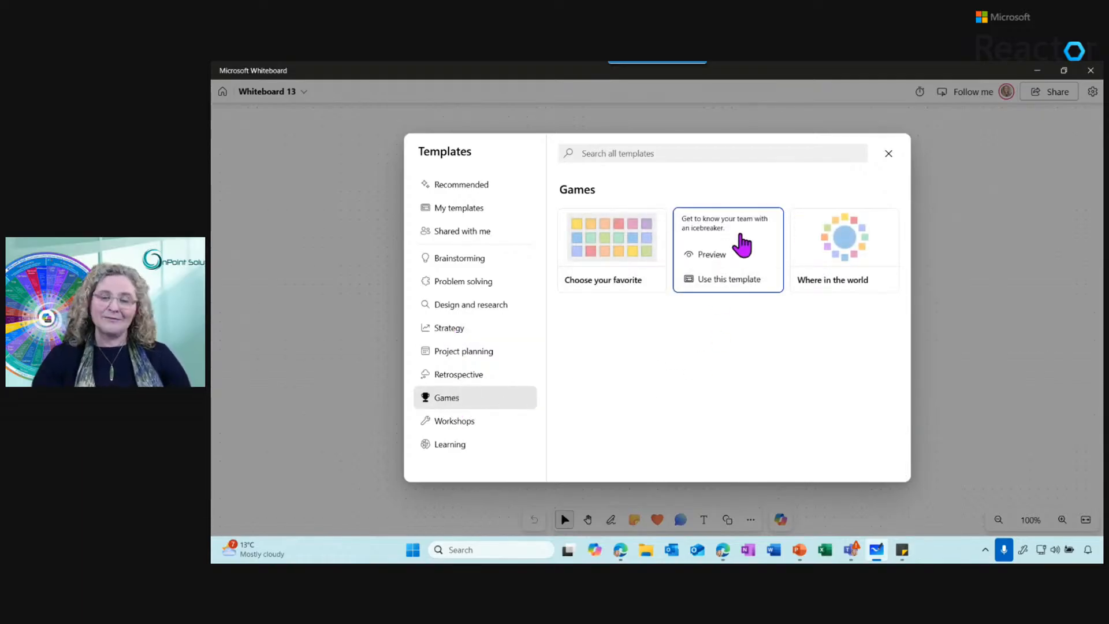
click(744, 247)
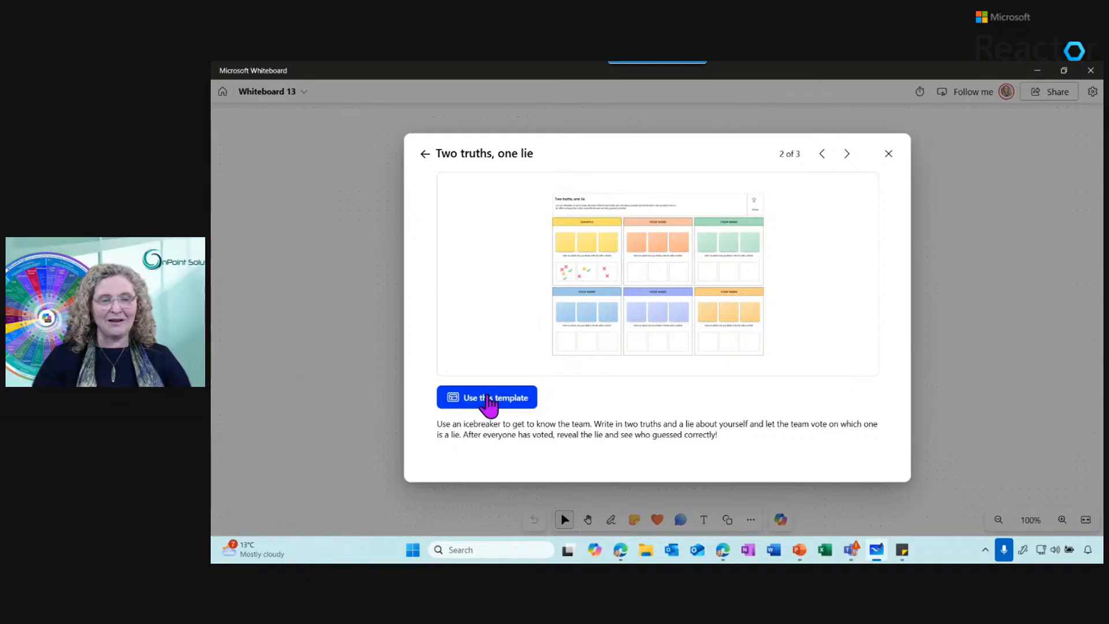
click(488, 402)
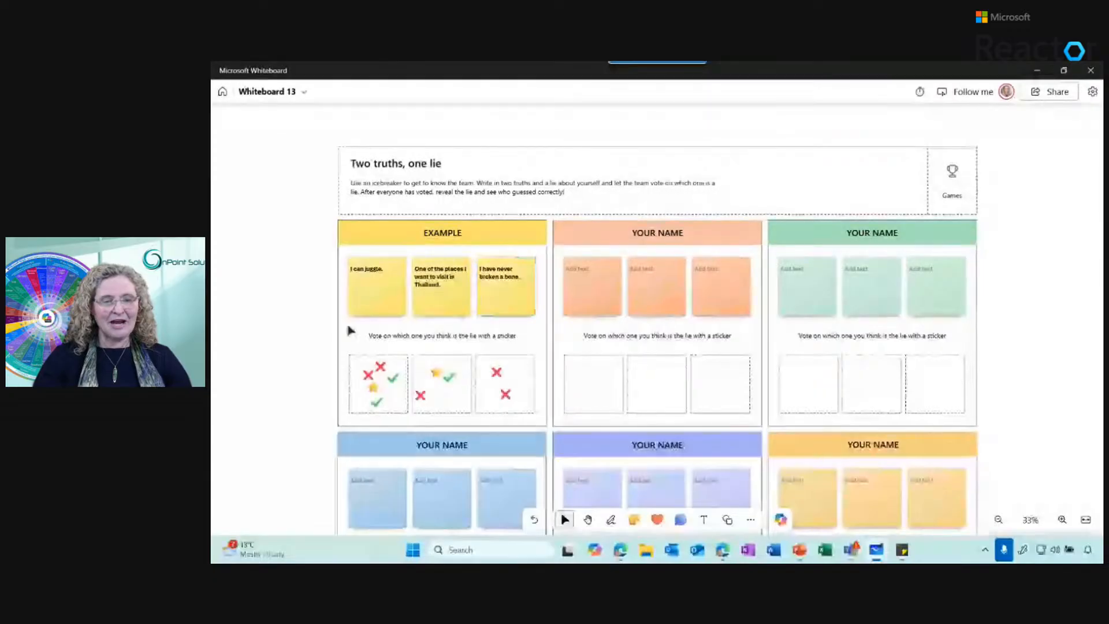
Examine the yellow example notes and the blank orange and green participant notes in the icebreaker template
click(369, 314)
click(506, 286)
click(584, 285)
click(647, 286)
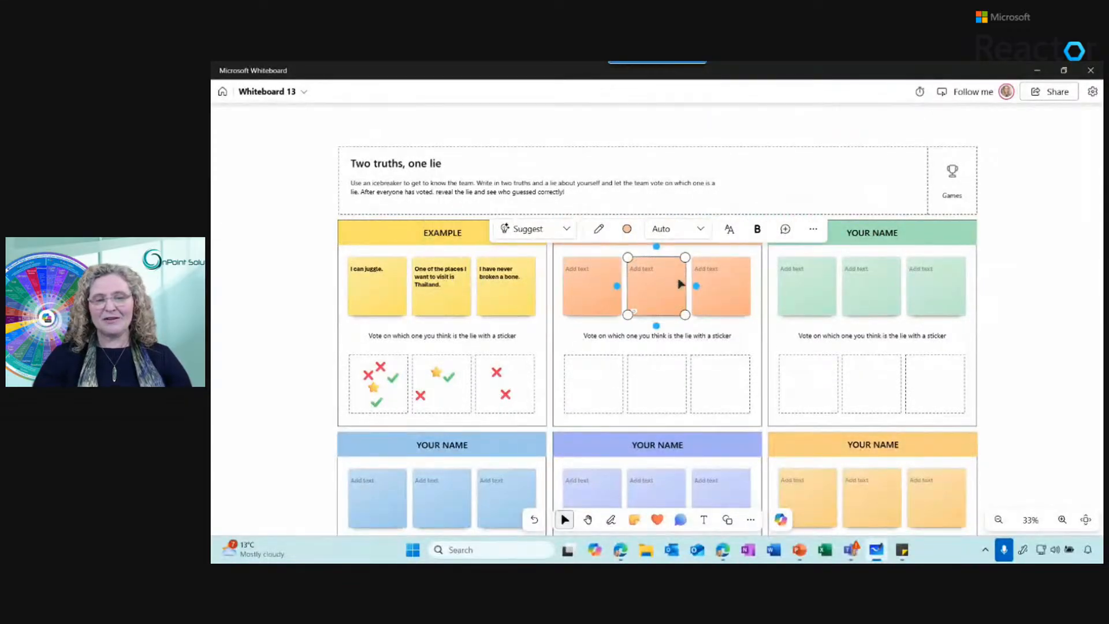
click(716, 287)
click(791, 295)
click(862, 296)
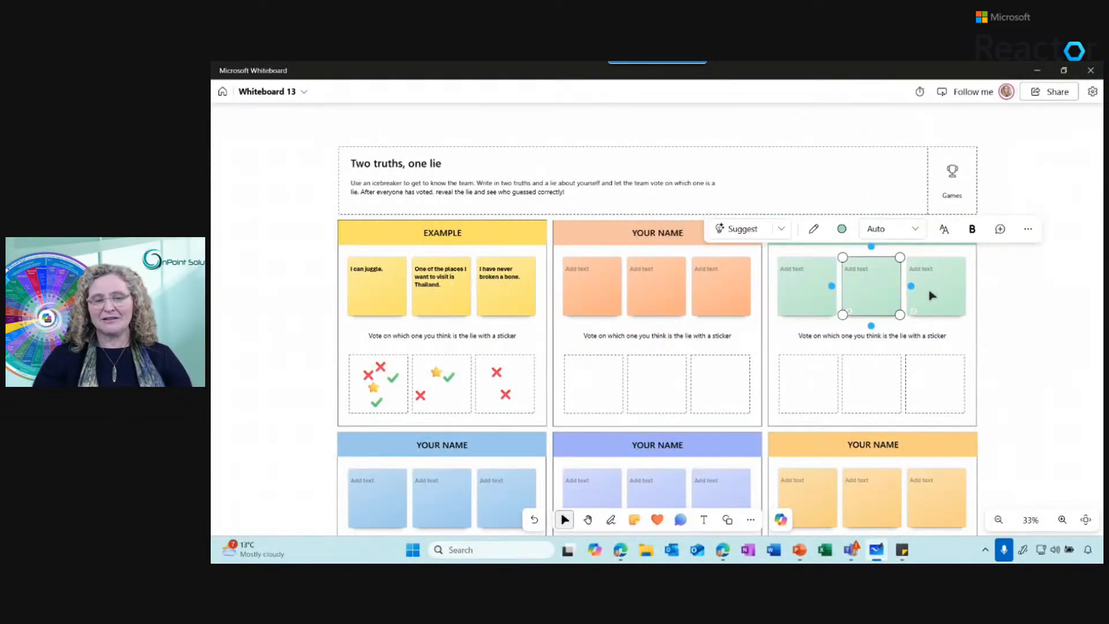
click(931, 295)
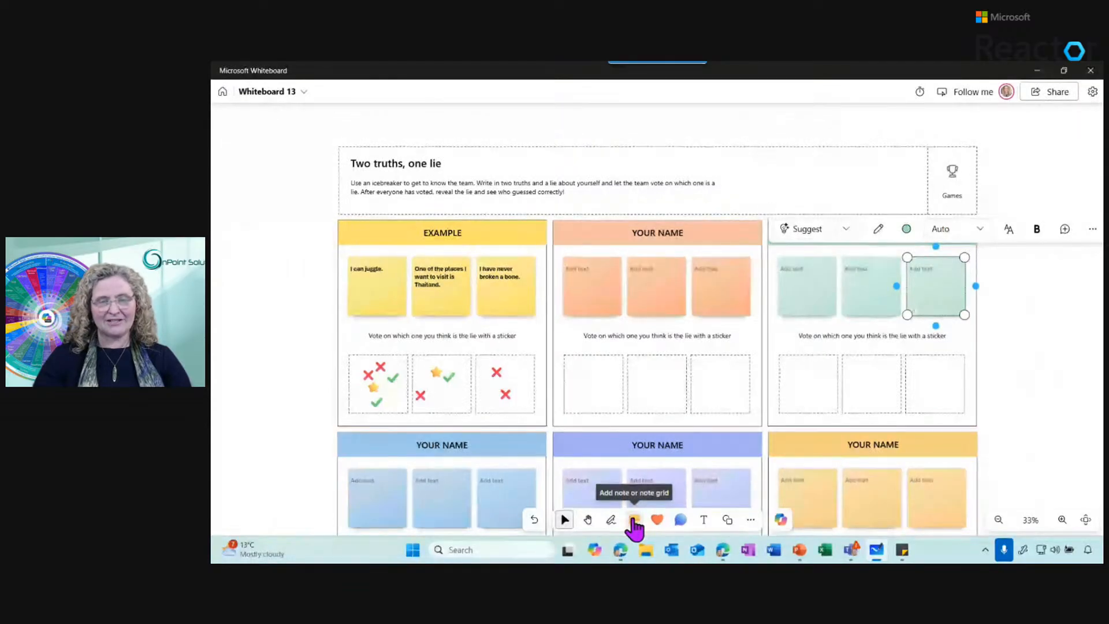
click(1018, 348)
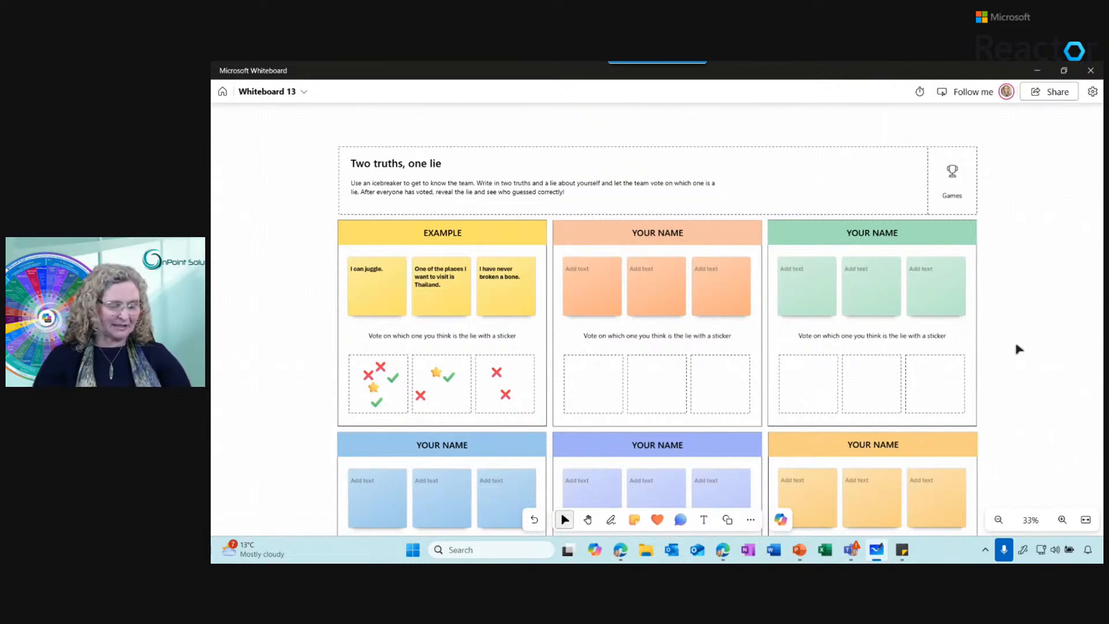
Switch to the slide show, view the two slides of Copilot prompts and advance to the "Further information" slide
key(alt+Tab)
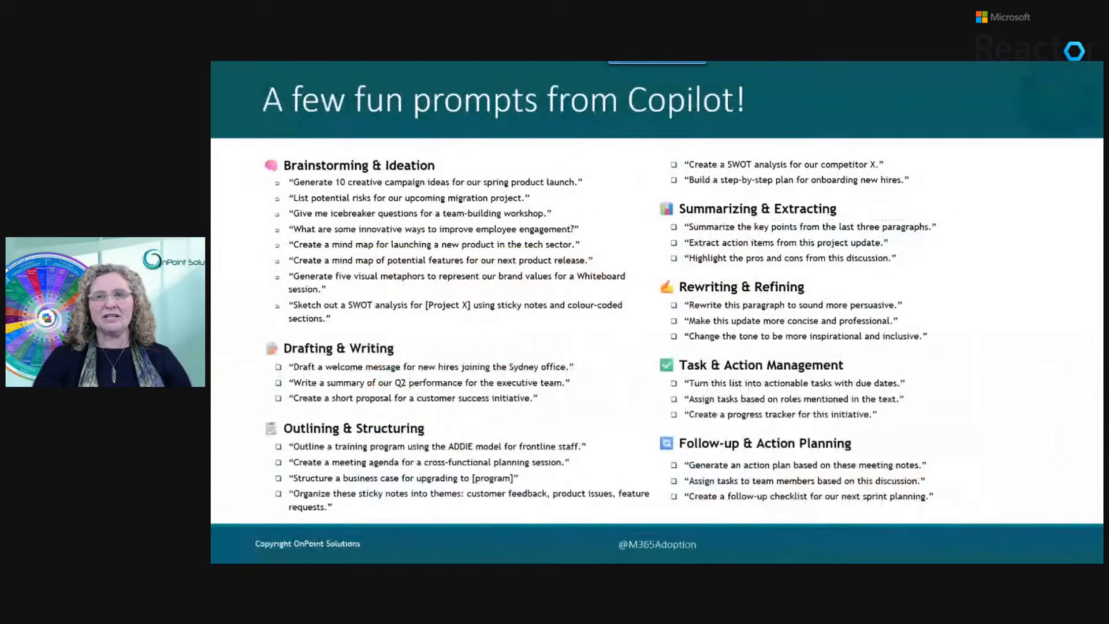
key(Right)
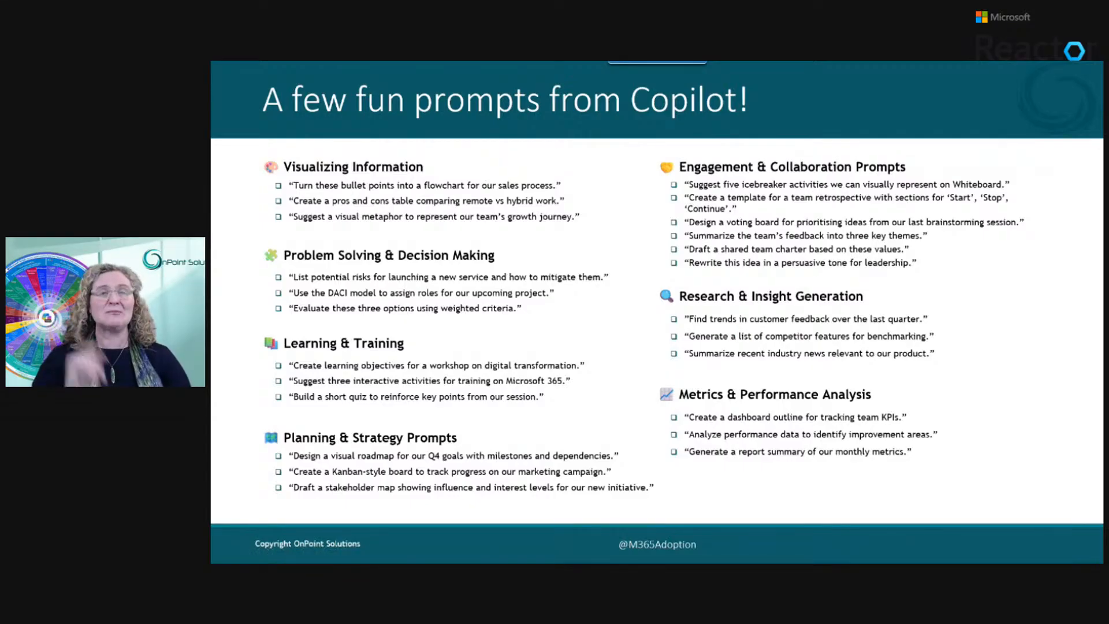
scroll(777, 347, up, 3)
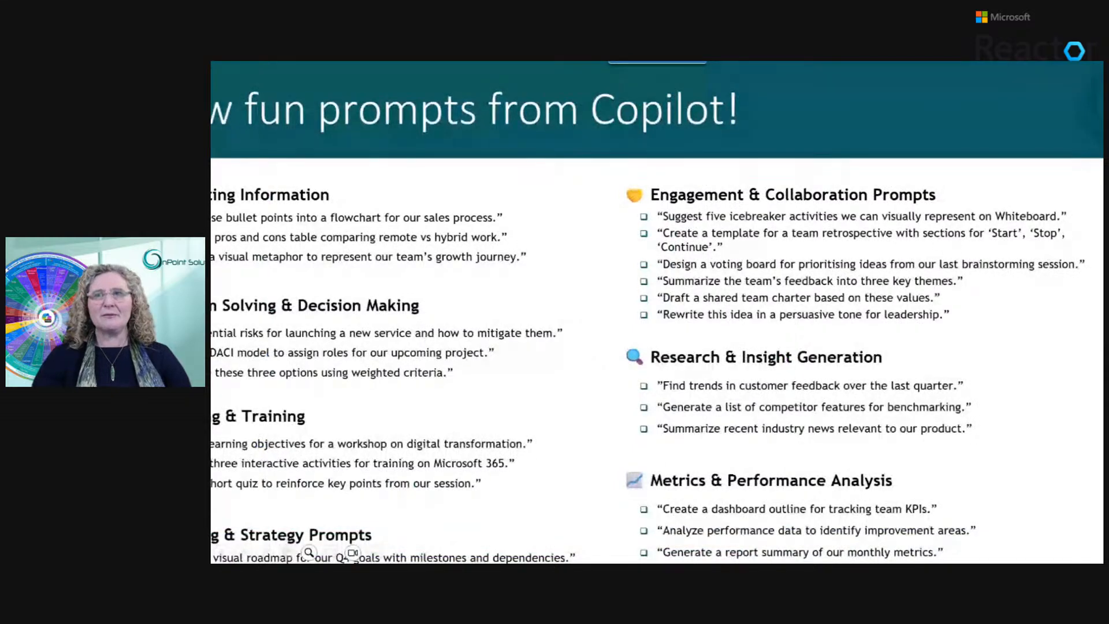
key(Right)
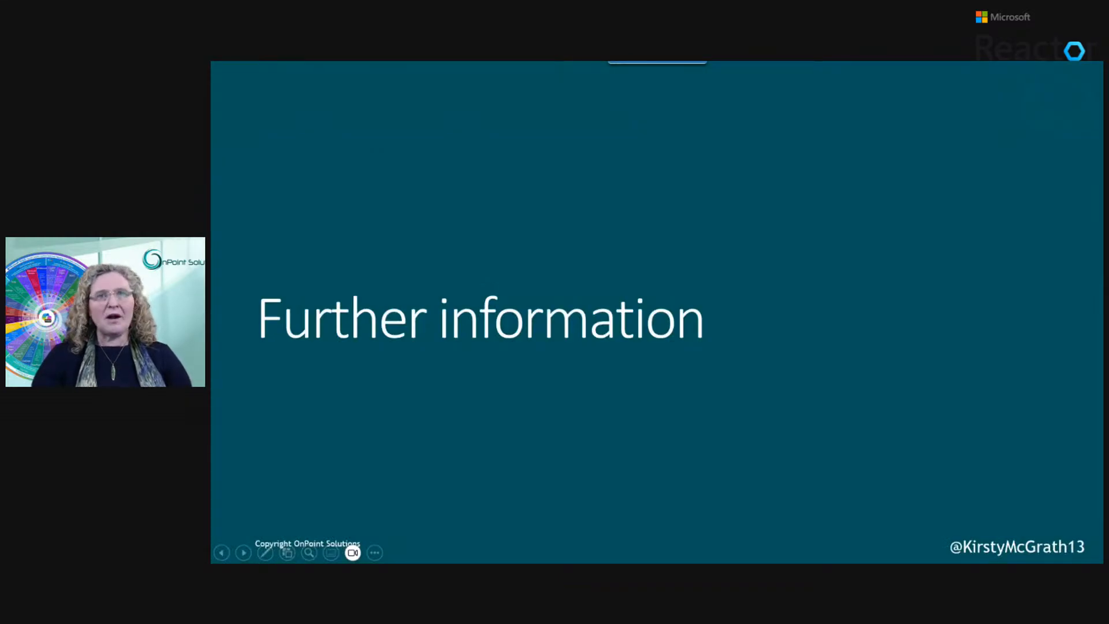